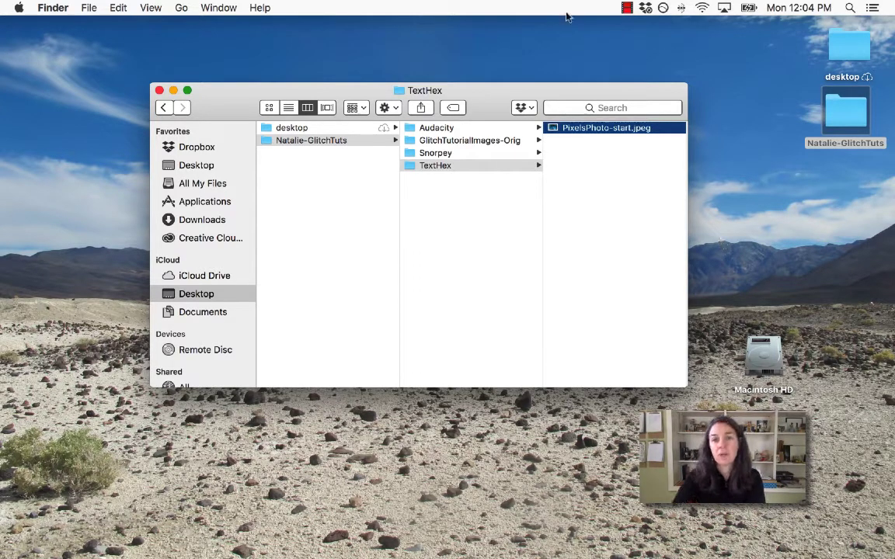
- Rearrange the desktop by moving the TextHex file window and the tutorial project folder icon
drag(587, 94, 530, 65)
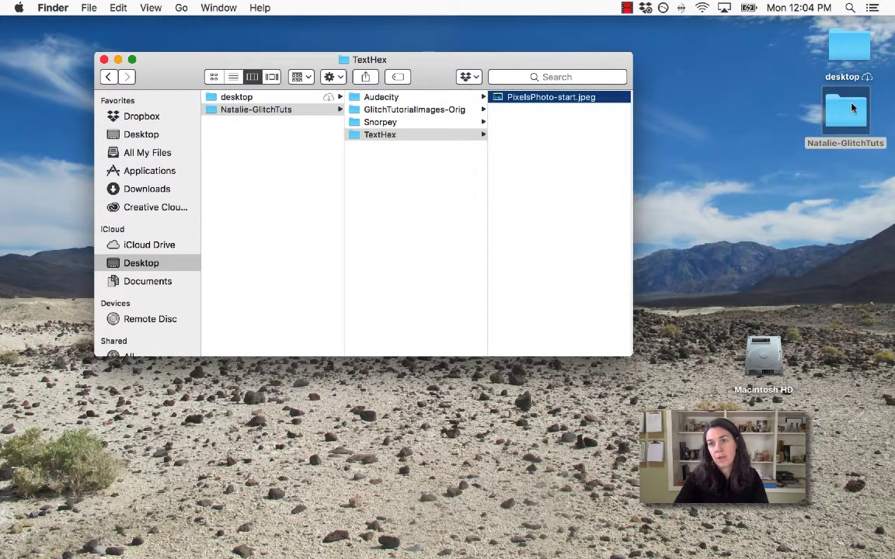
drag(845, 110, 715, 111)
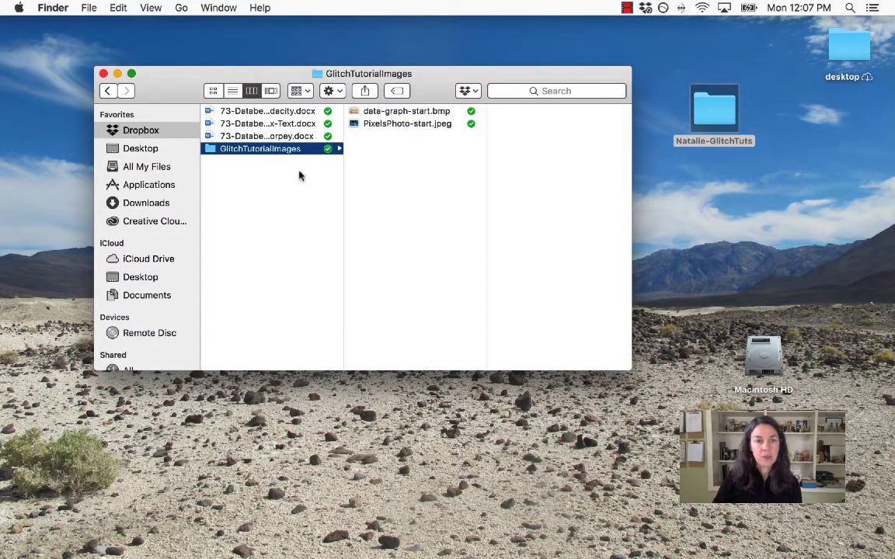
- Browse from Desktop into the tutorial project folder and show the contents of Audacity and GlitchTutorialImages-Orig
scroll(286, 172, left, 5)
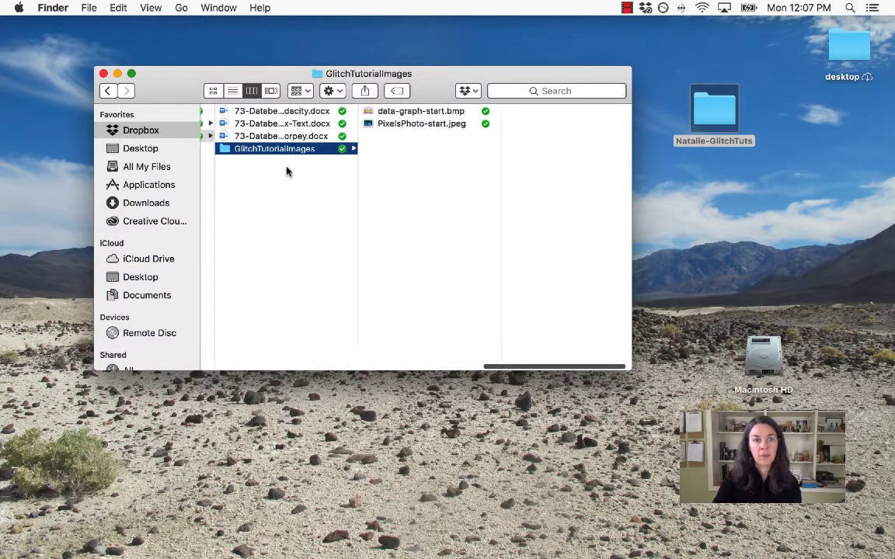
click(124, 148)
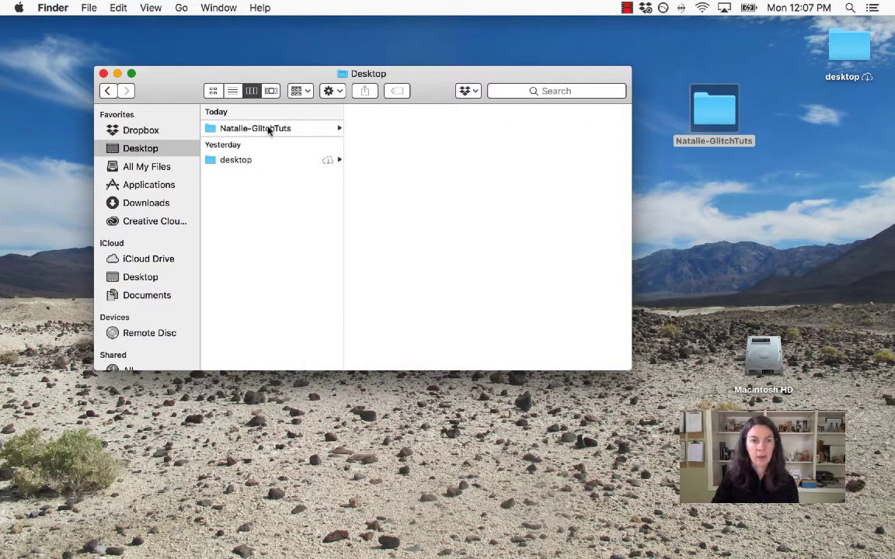
click(238, 132)
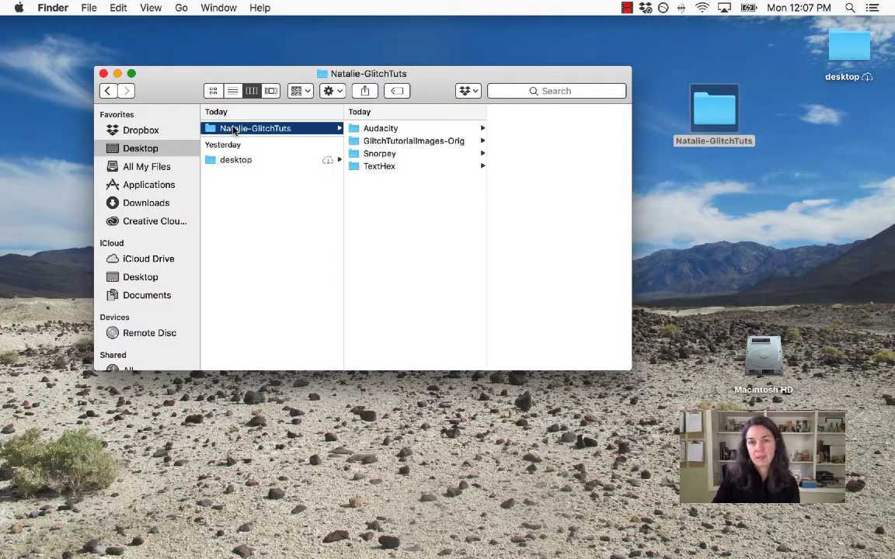
click(370, 133)
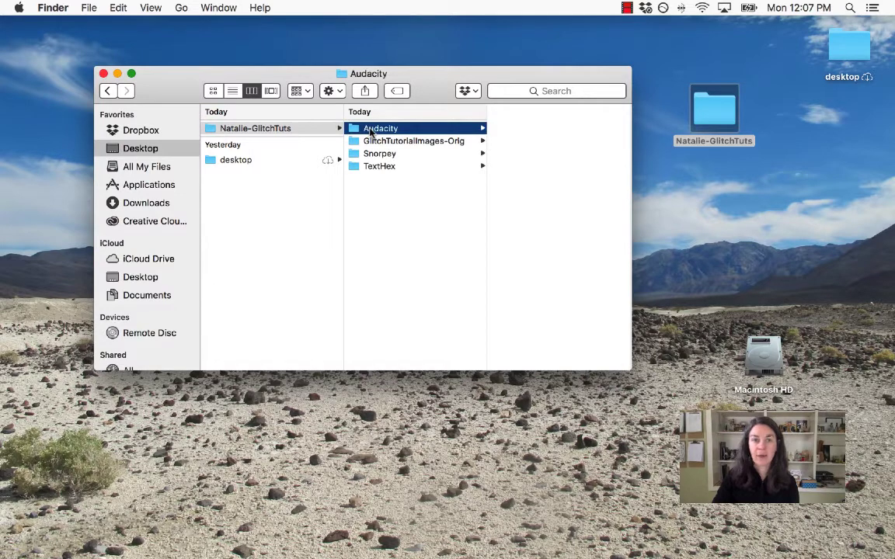
click(374, 142)
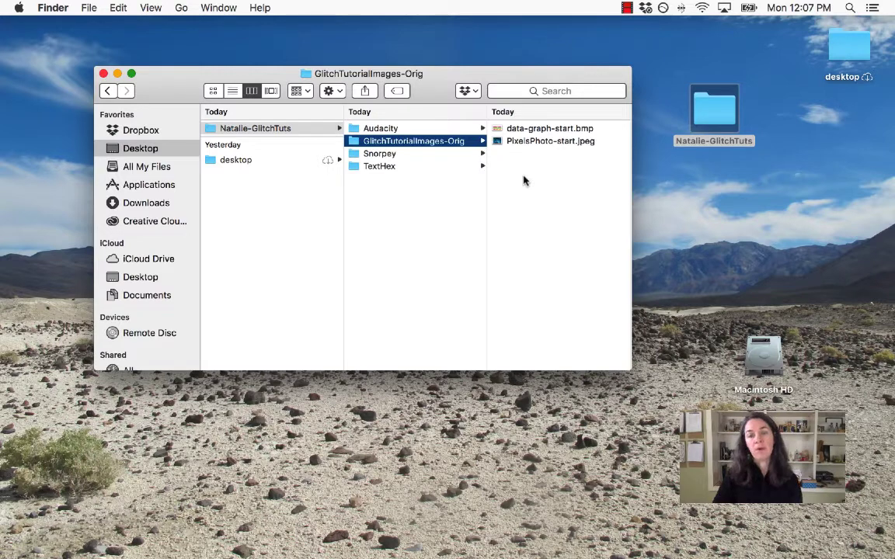
- Preview the two original images, data-graph-start.bmp and PixelsPhoto-start.jpeg, in the GlitchTutorialImages-Orig folder
click(506, 128)
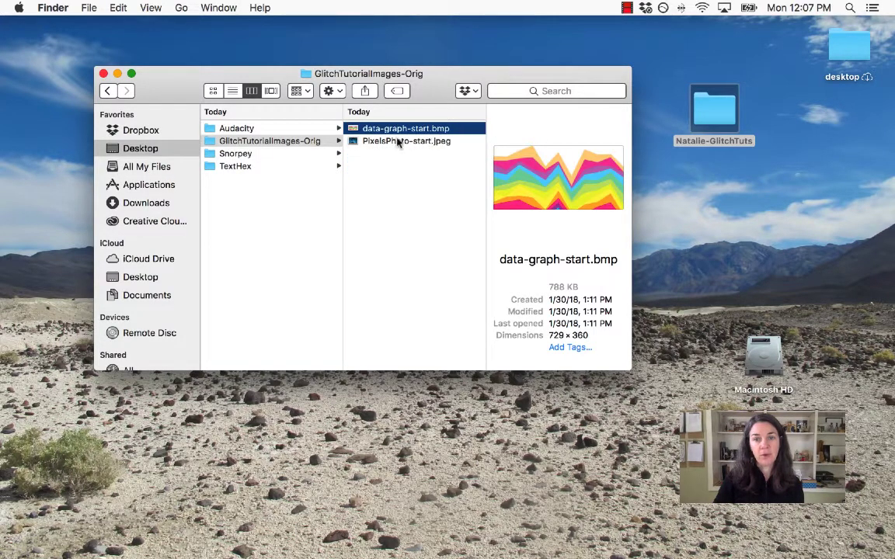
click(398, 142)
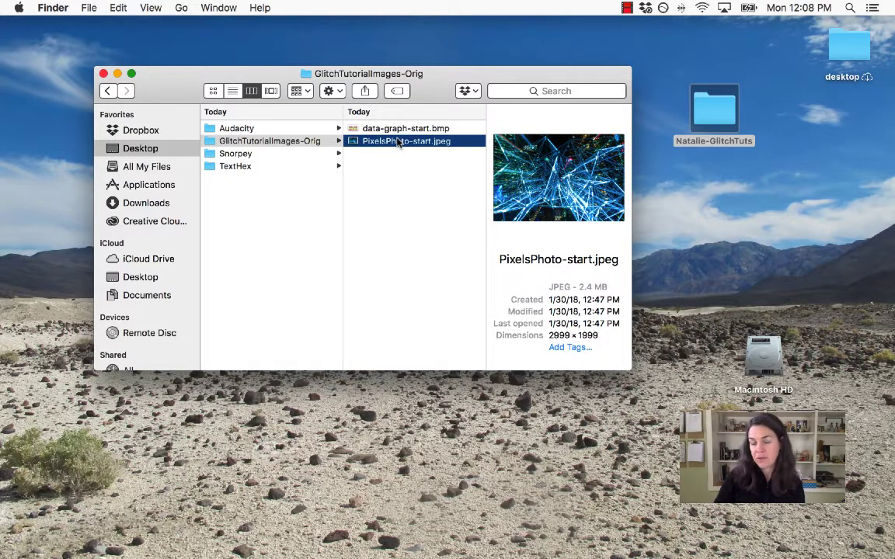
scroll(439, 147, left, 3)
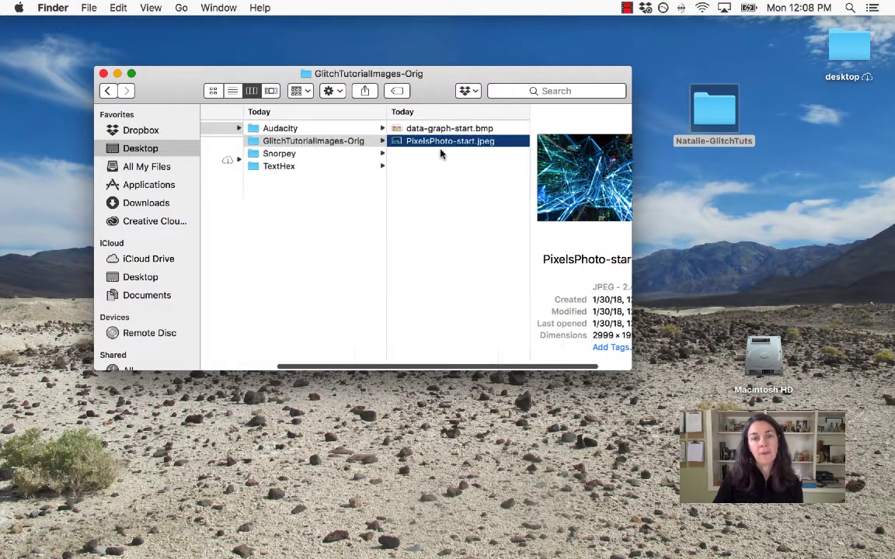
scroll(443, 193, left, 2)
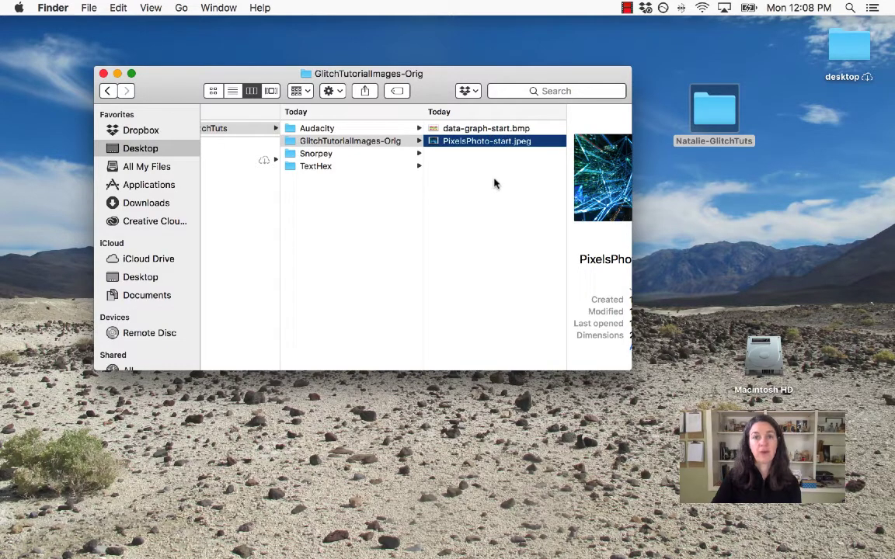
- Duplicate PixelsPhoto-start.jpeg inside the TextHex folder
click(333, 166)
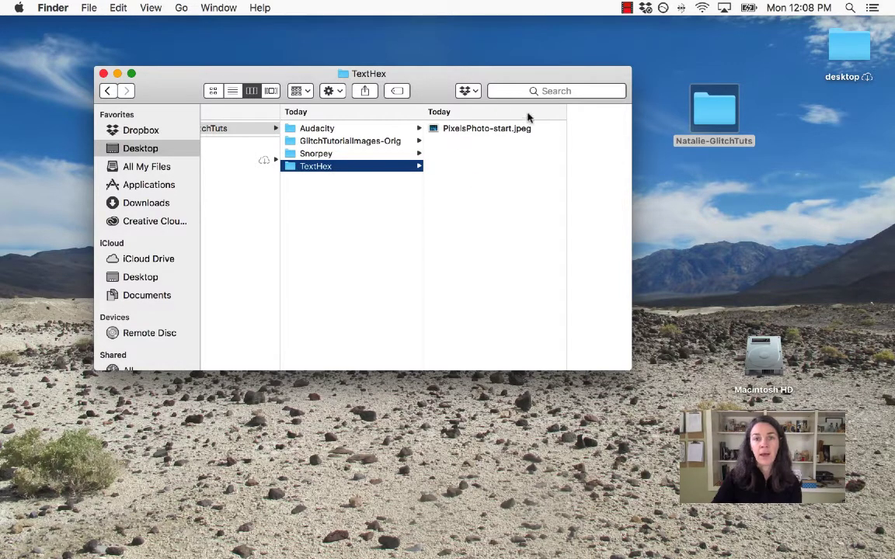
click(470, 128)
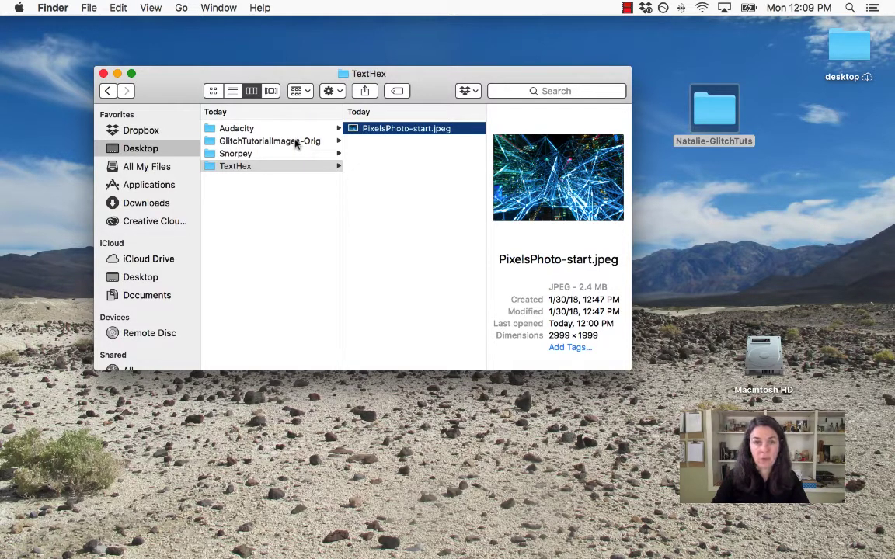
right_click(390, 130)
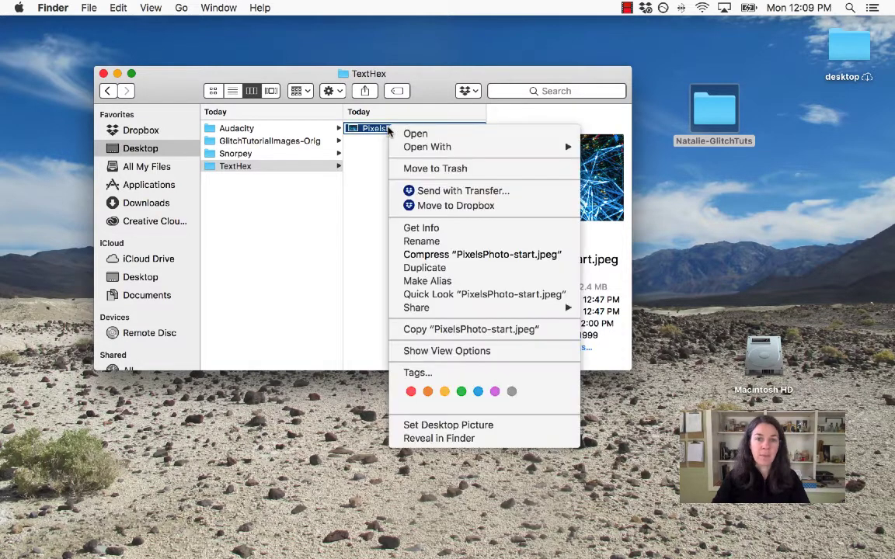
click(425, 268)
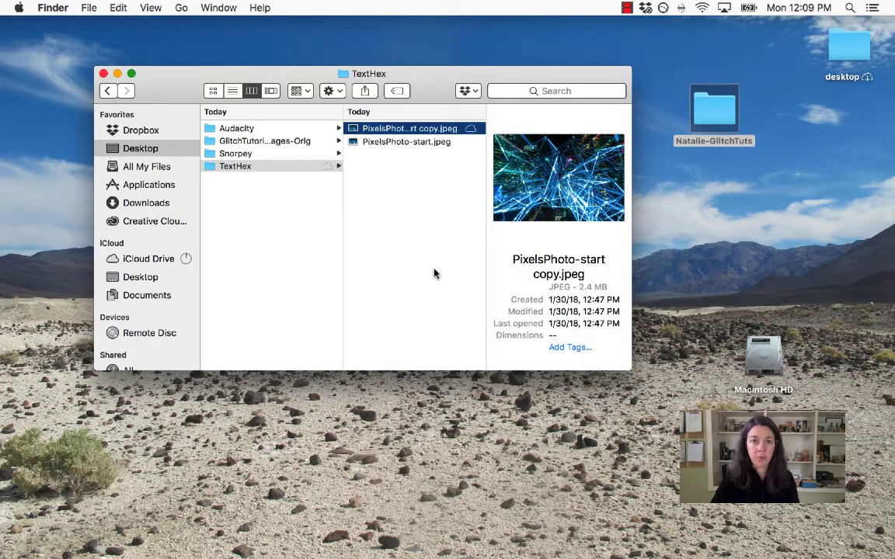
- Rename the duplicated JPEG to the author's first name followed by "-TextHex1", keeping the .jpeg extension, and select it
key(Return)
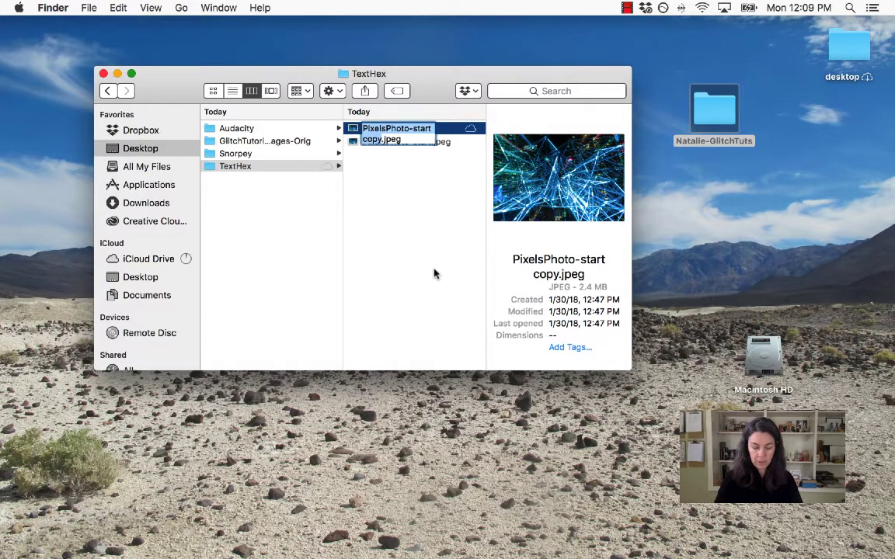
text(Natalie-)
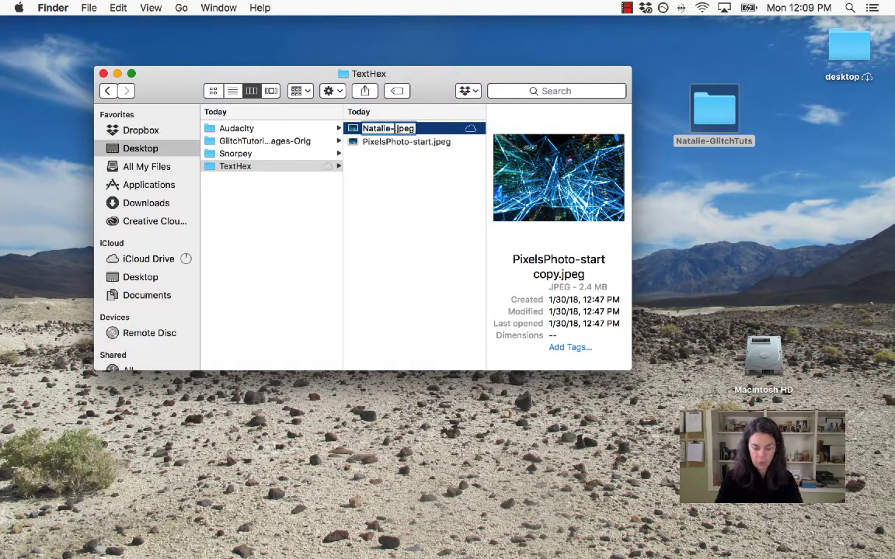
text(Text)
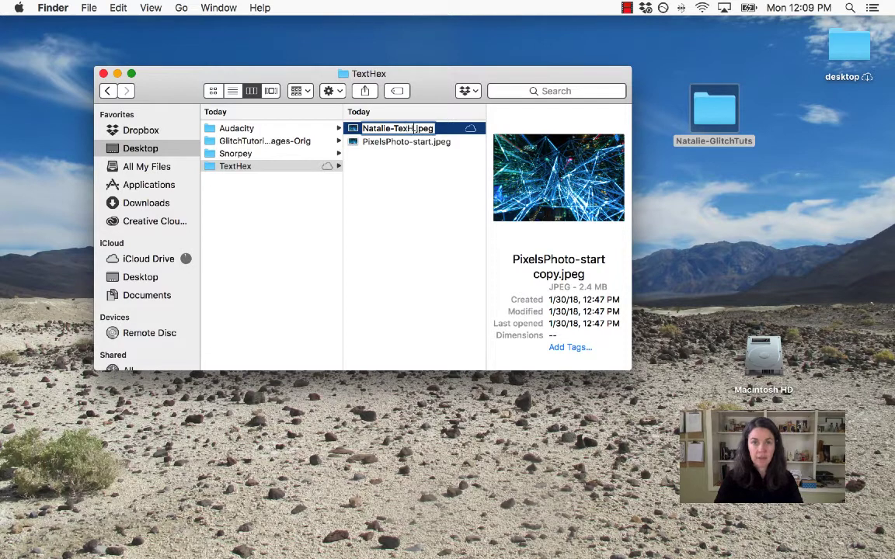
text(Hex1)
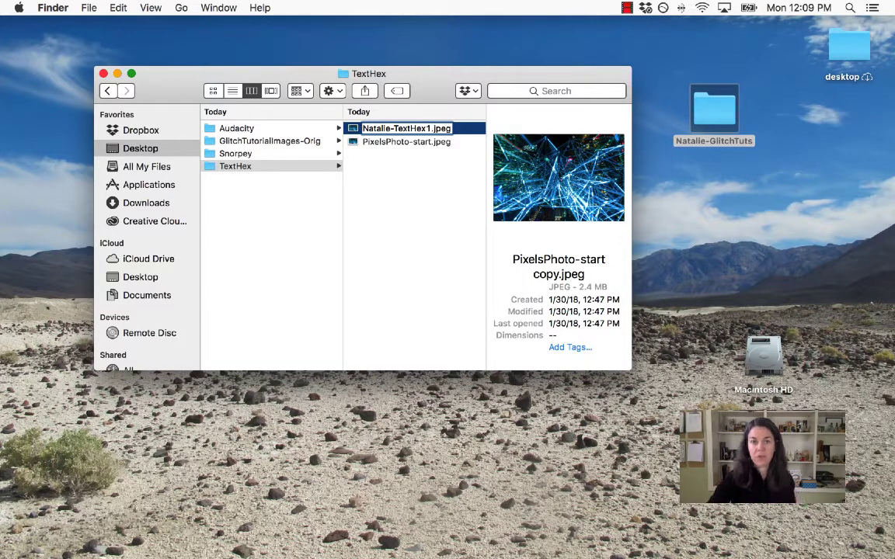
click(424, 282)
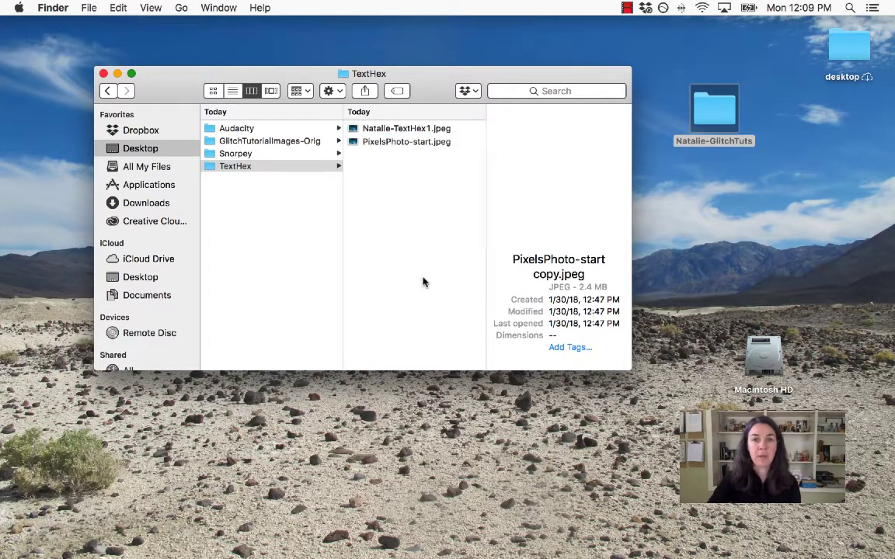
click(392, 131)
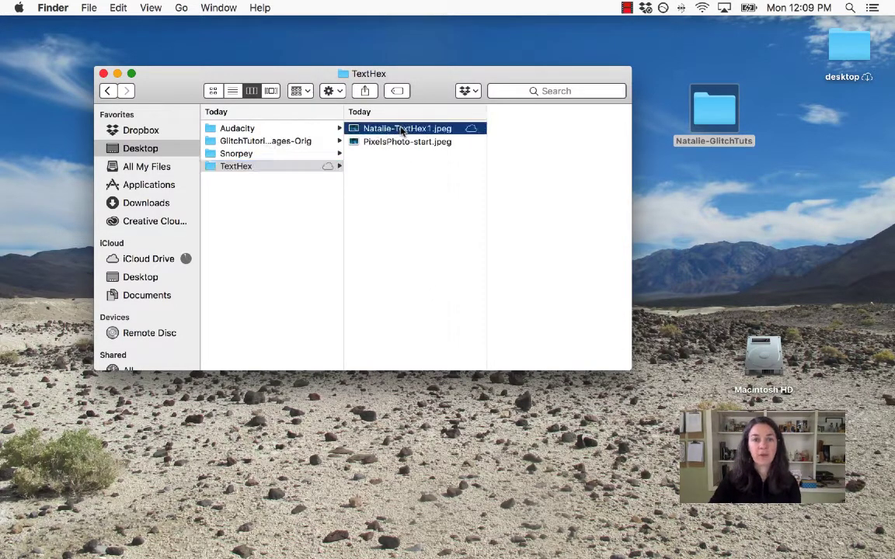
- Open the renamed TextHex1 JPEG in Preview, shrink its window to about half size and place it in the desktop's corner
drag(418, 92, 392, 73)
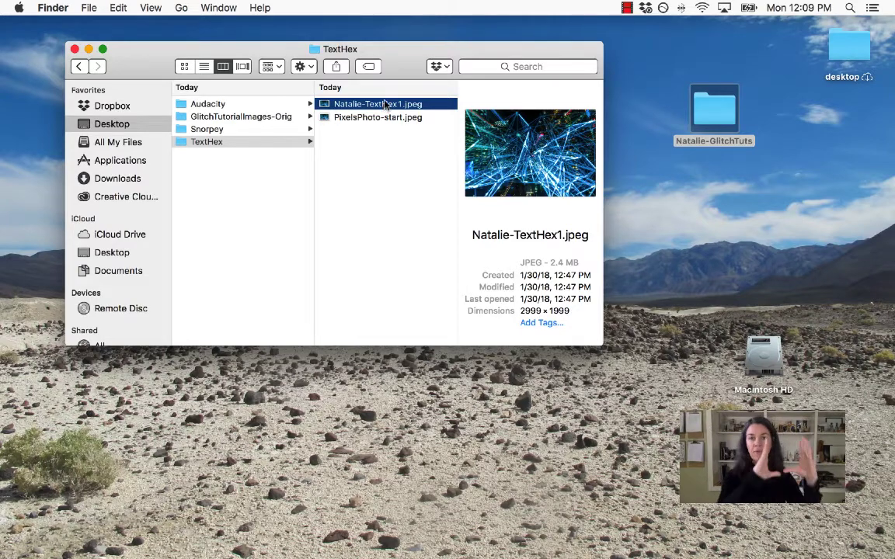
double_click(384, 104)
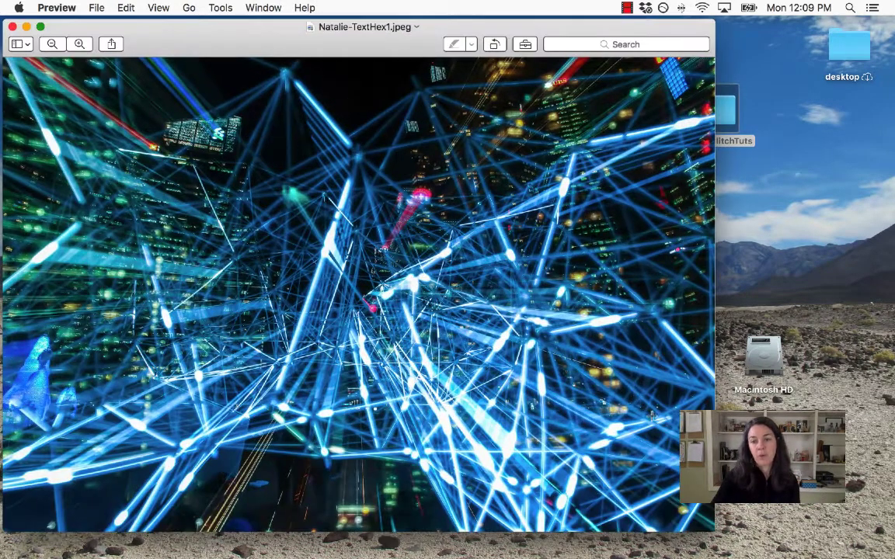
drag(704, 525, 382, 298)
drag(315, 27, 312, 26)
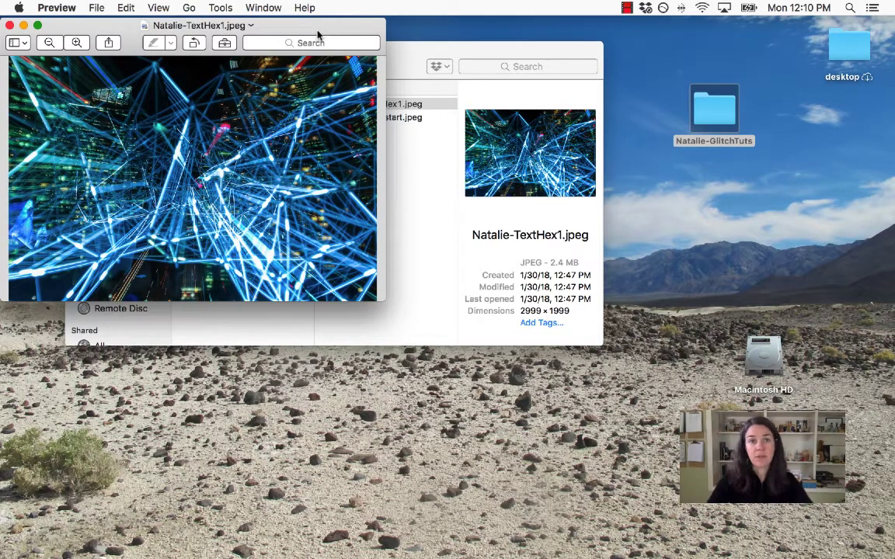
drag(317, 33, 313, 28)
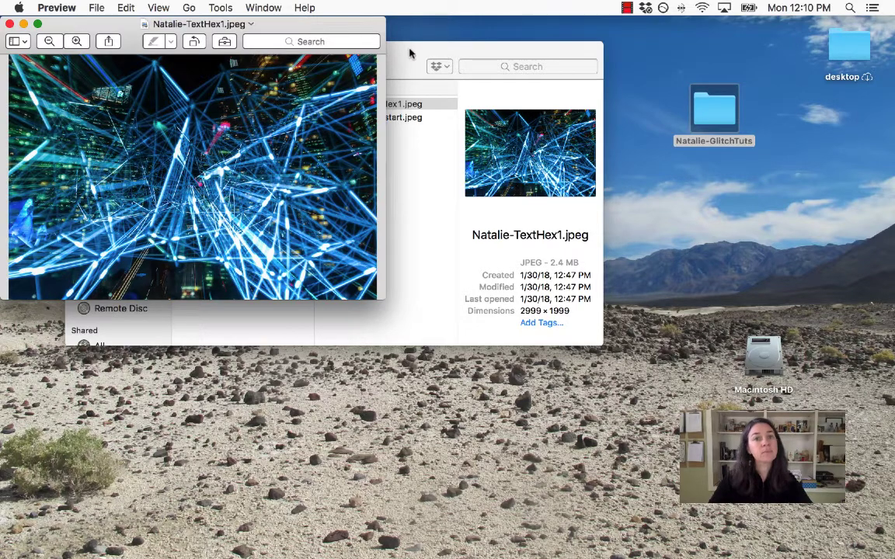
- Move the TextHex folder window clear of the image and open the TextHex1 JPEG with TextEdit.app
drag(411, 53, 456, 173)
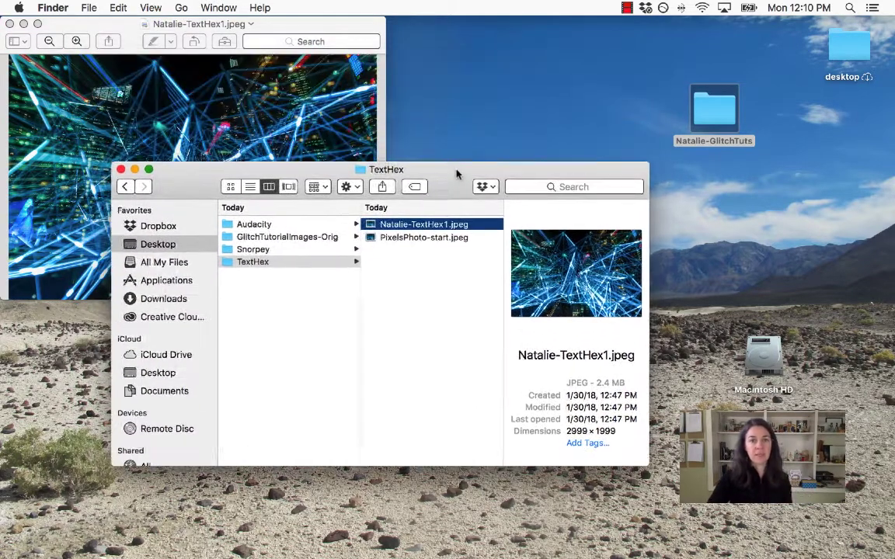
right_click(405, 224)
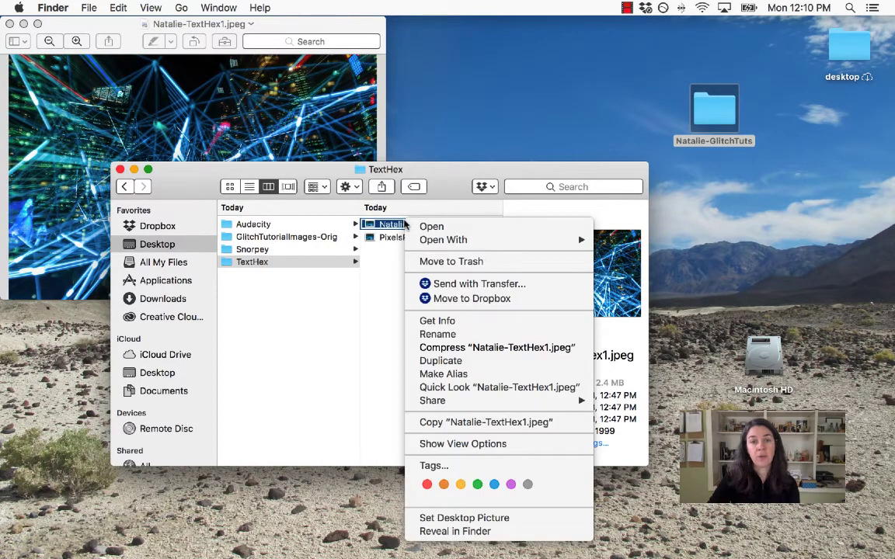
mouse_move(447, 243)
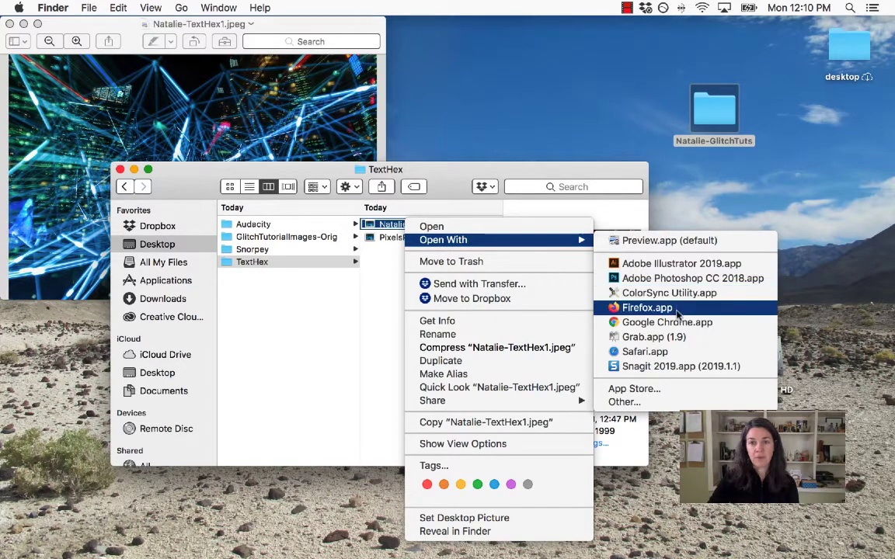
click(638, 402)
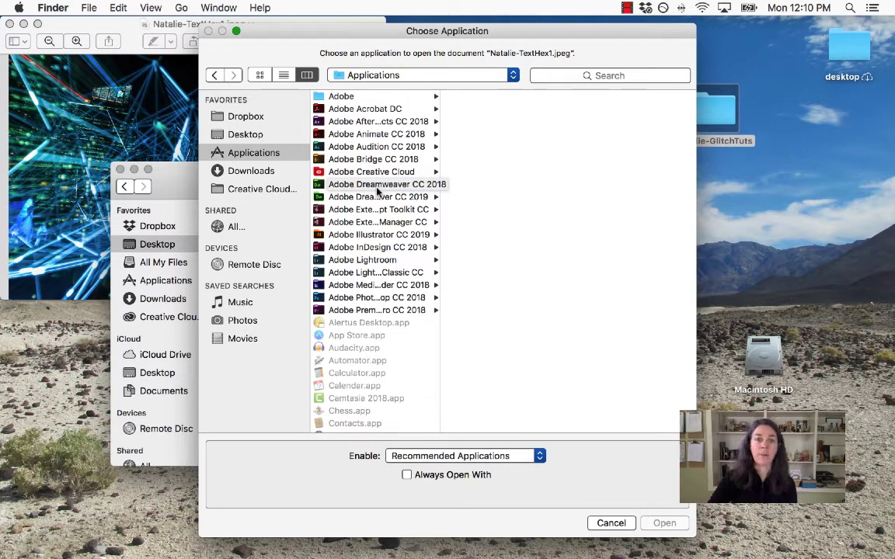
scroll(378, 191, down, 15)
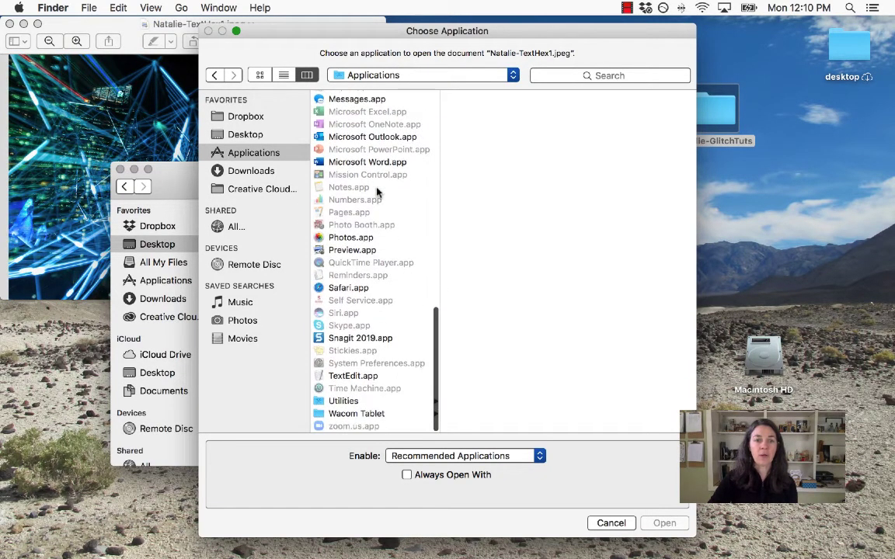
click(354, 377)
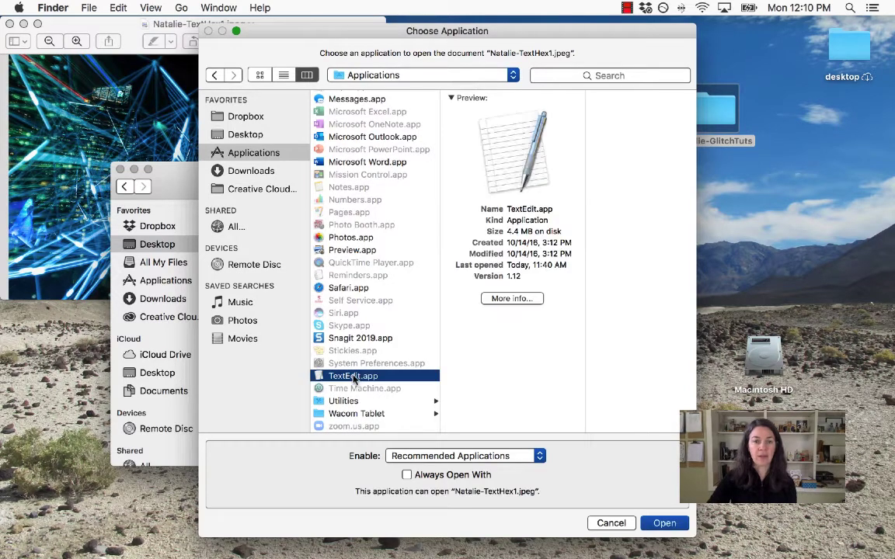
click(664, 522)
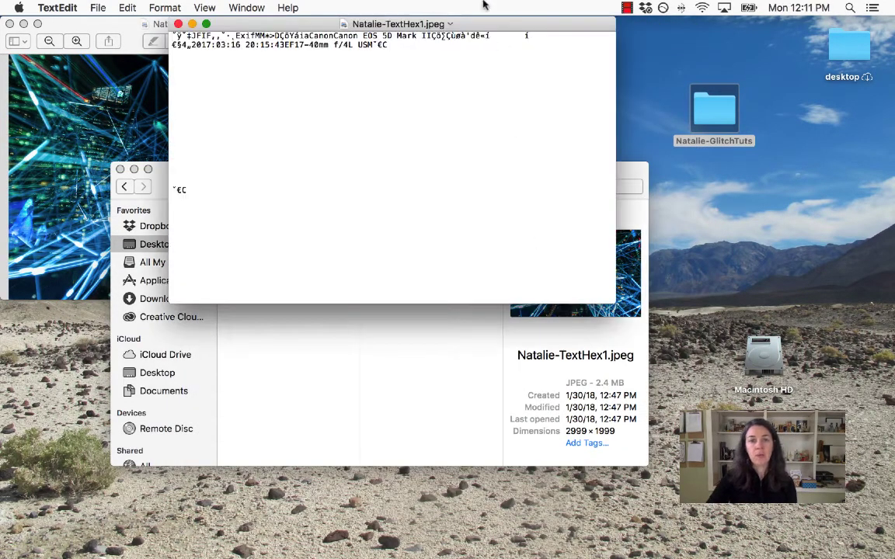
- Move the TextEdit window beside the image preview and minimize the TextHex folder window
drag(483, 24, 561, 122)
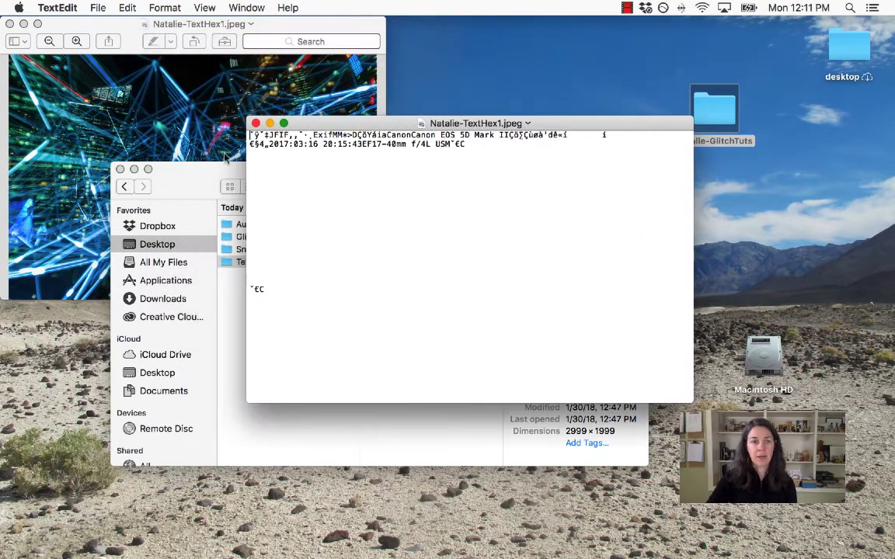
click(181, 178)
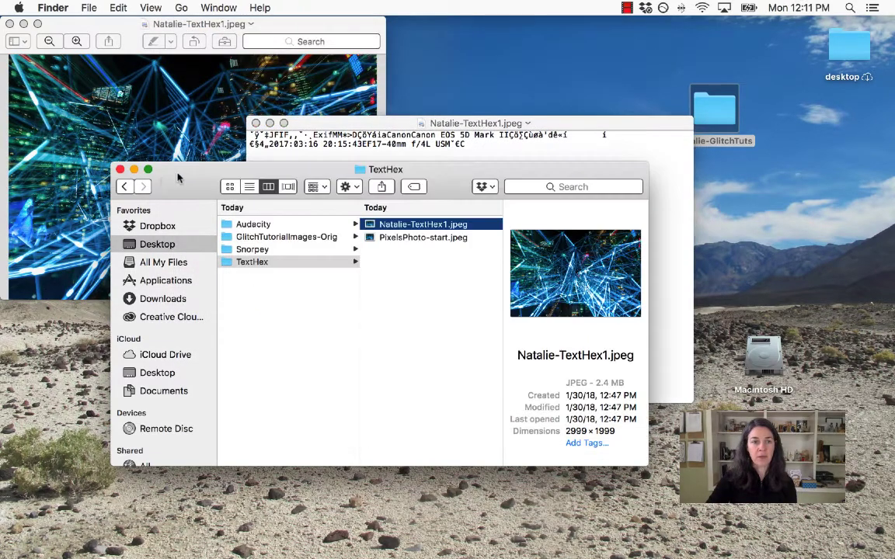
click(133, 169)
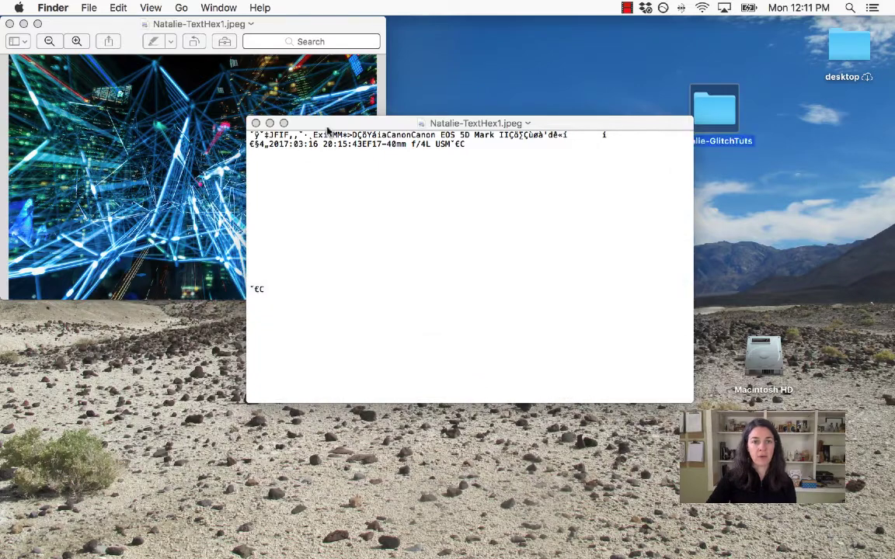
- Place the TextEdit window beside the image preview without overlap and look over the header at the start of the JPEG data
drag(329, 123, 512, 180)
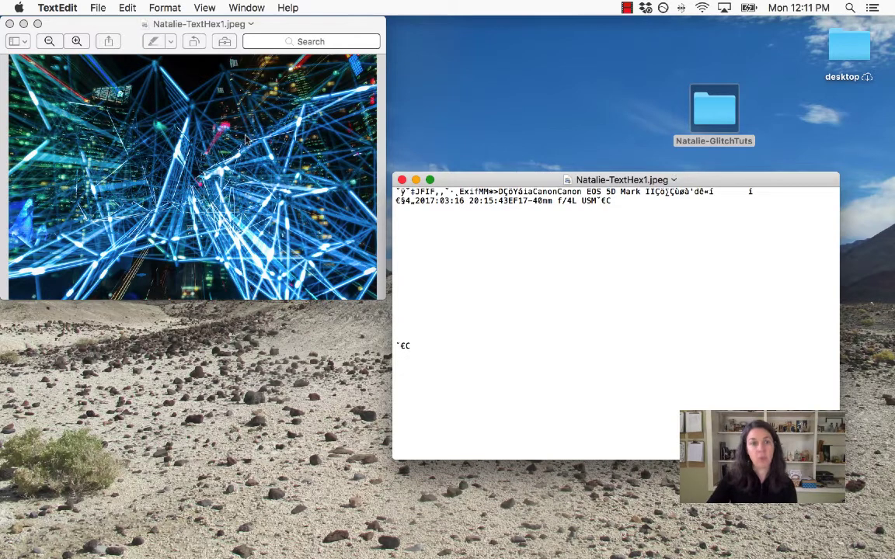
drag(504, 179, 499, 157)
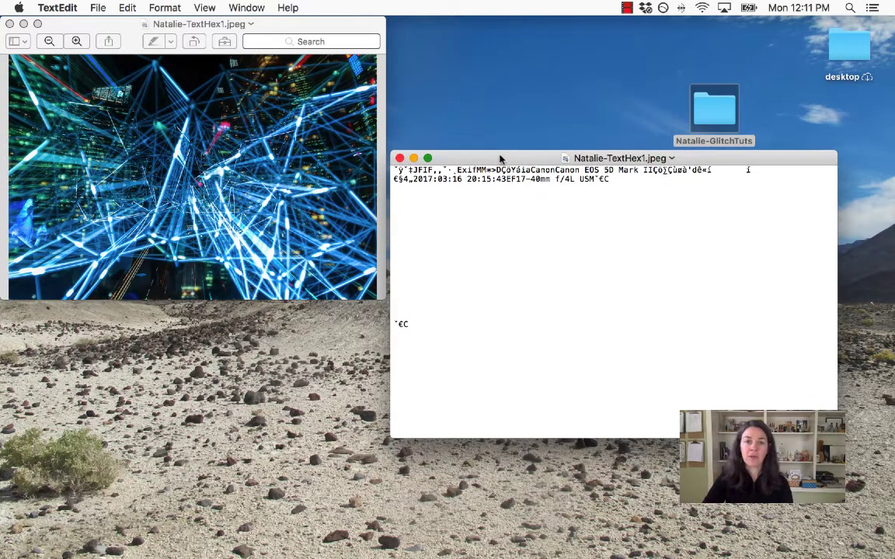
scroll(600, 260, down, 2)
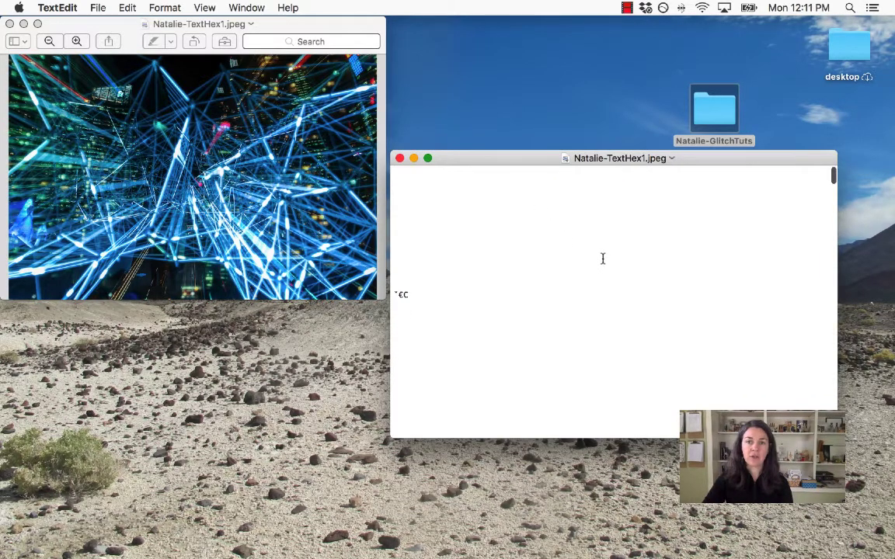
scroll(602, 259, up, 2)
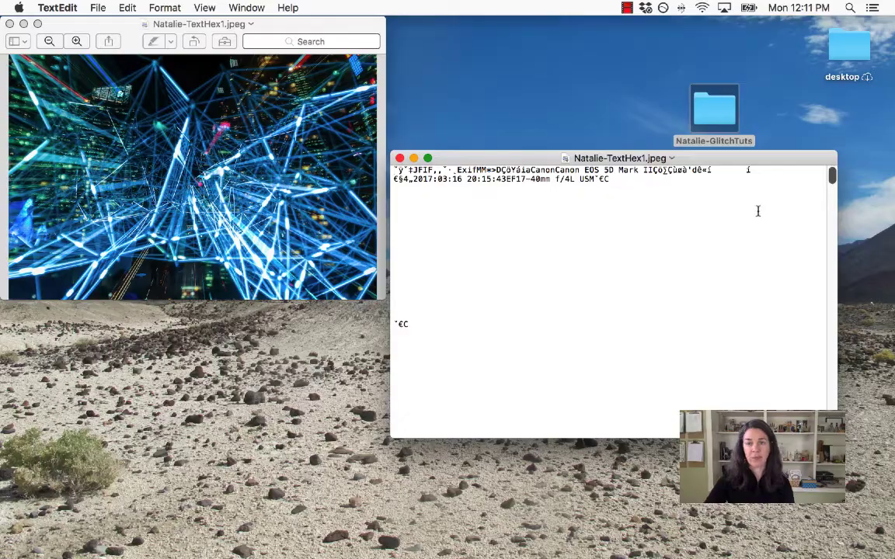
scroll(800, 188, down, 3)
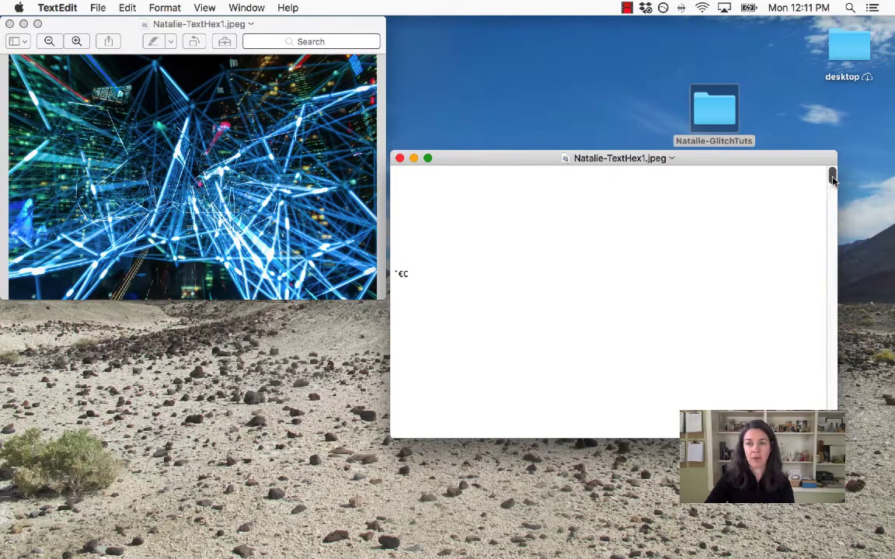
- Examine the encoded image characters from the middle to the end of the document, and return to its start
drag(832, 179, 832, 322)
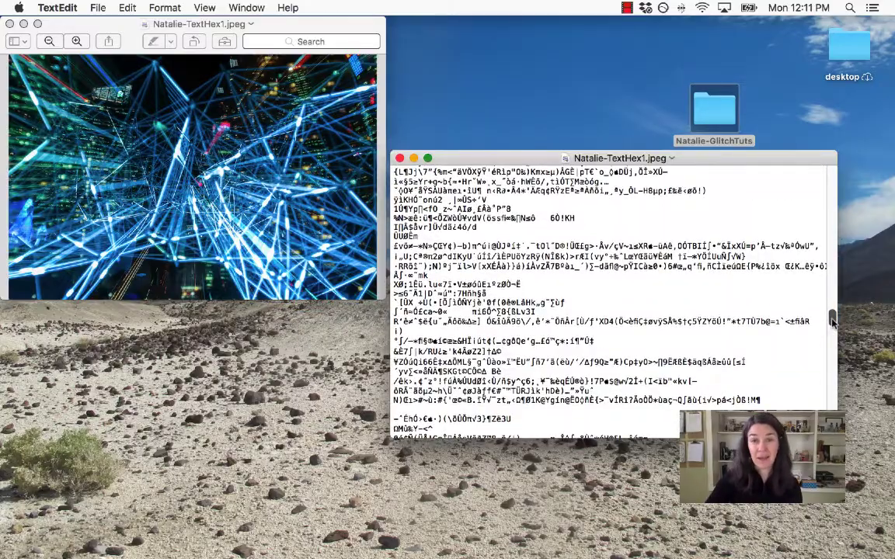
scroll(719, 314, down, 15)
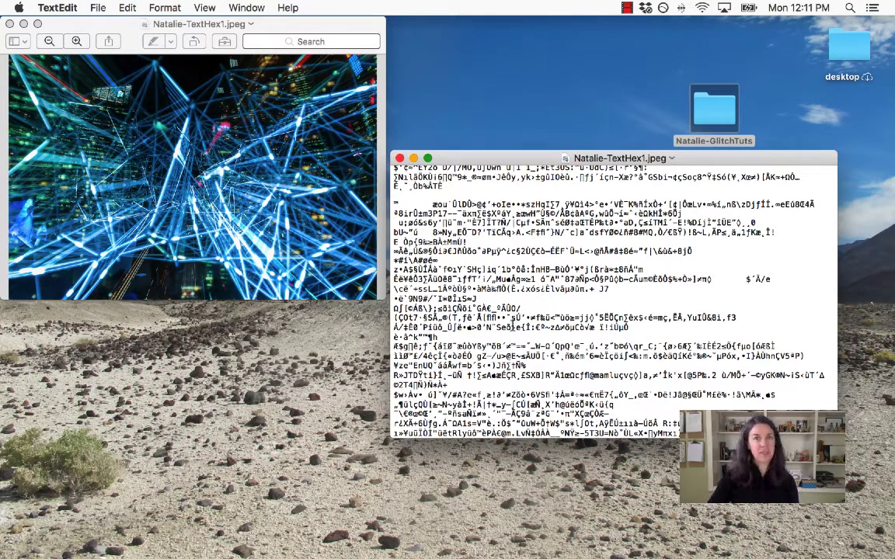
scroll(472, 288, down, 10)
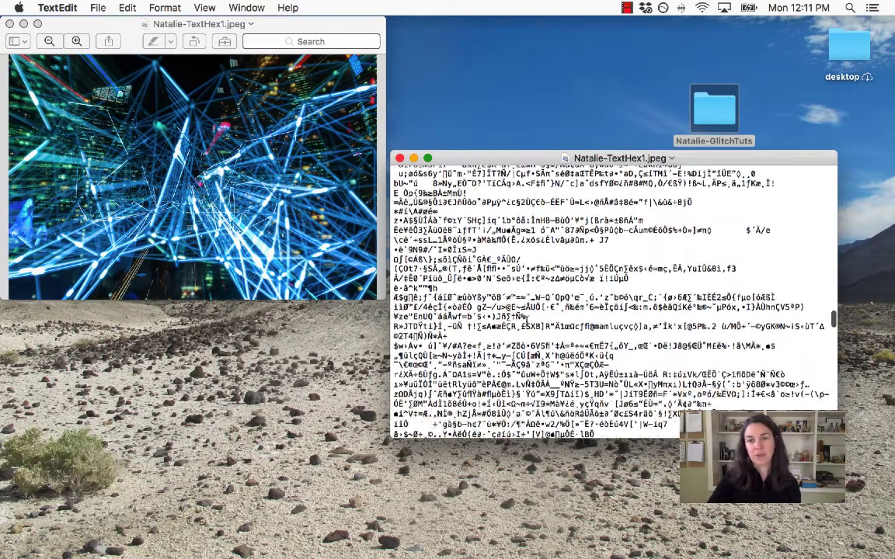
scroll(613, 299, down, 8)
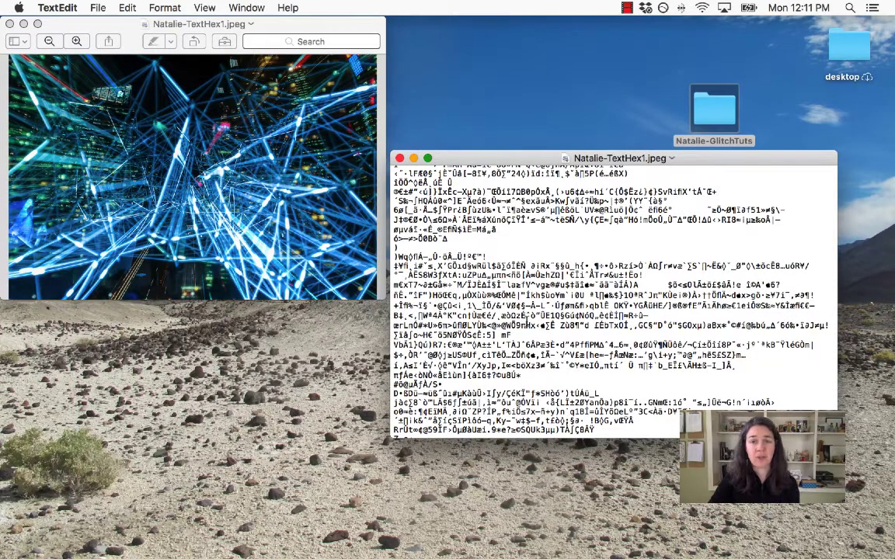
scroll(526, 320, down, 10)
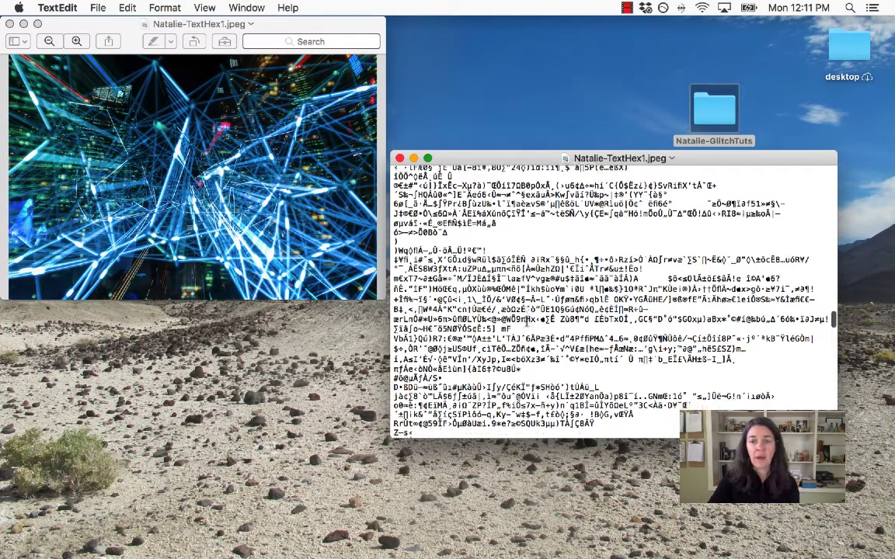
scroll(526, 321, down, 10)
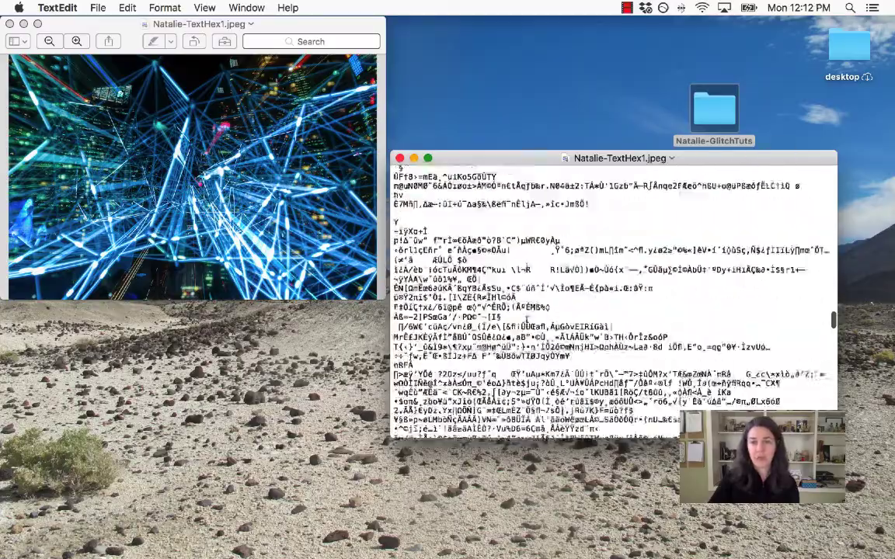
scroll(526, 321, down, 10)
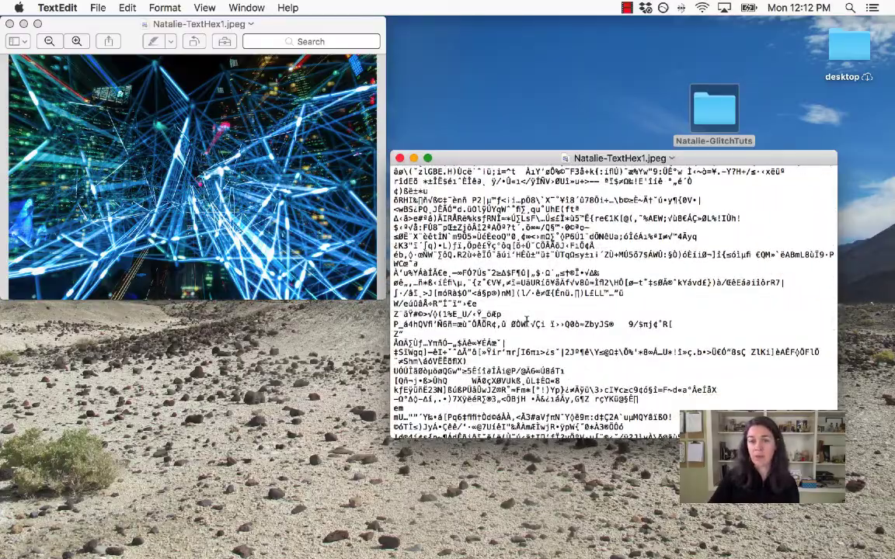
scroll(749, 314, down, 5)
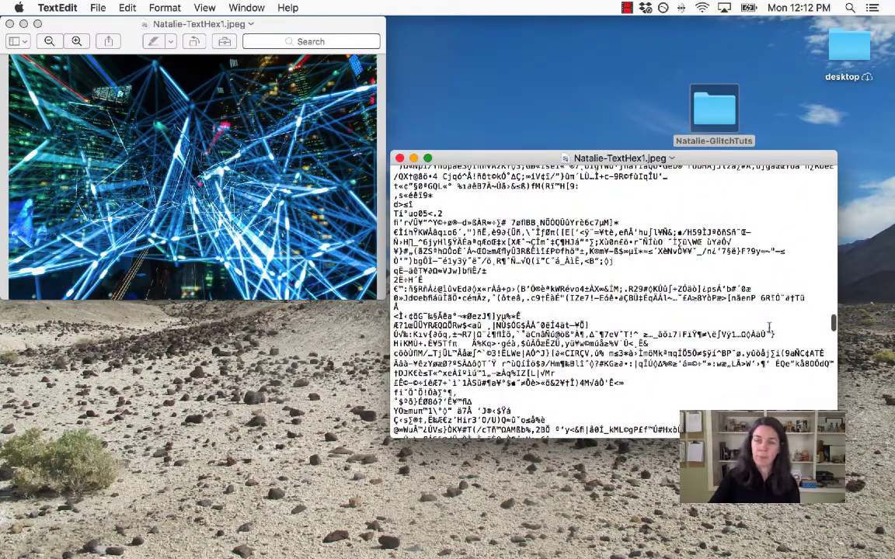
drag(833, 324, 834, 172)
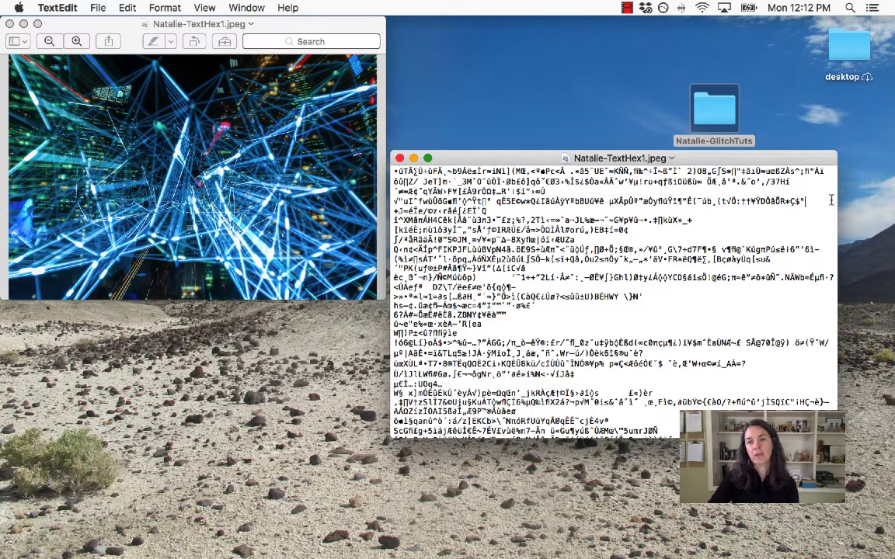
scroll(827, 236, up, 5)
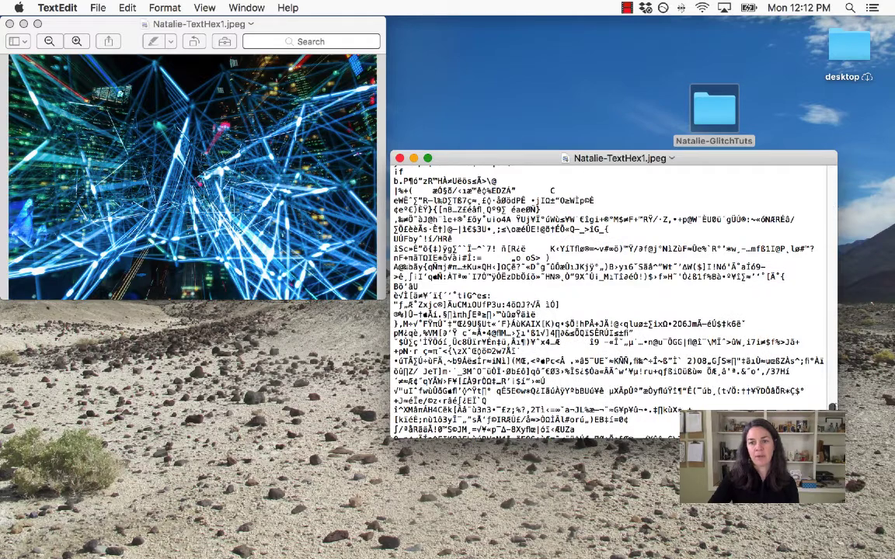
scroll(606, 295, up, 15)
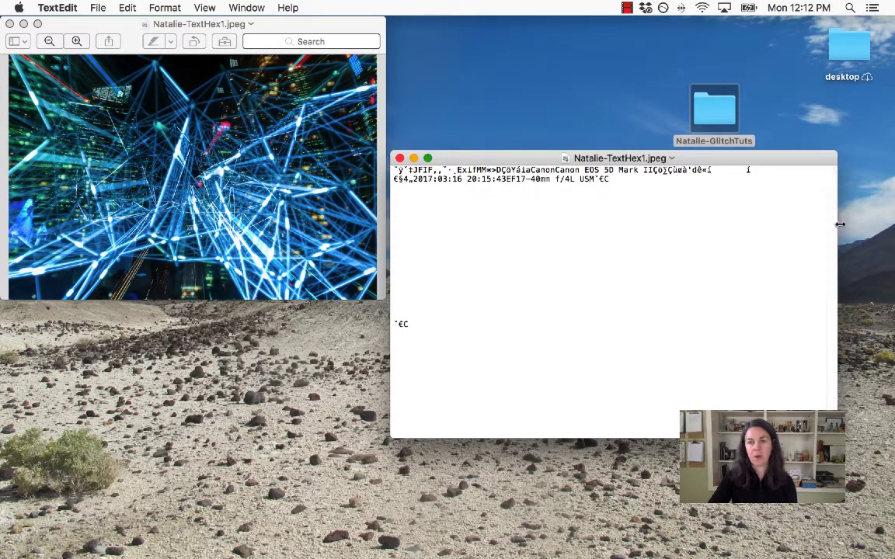
- Delete a long block of encoded characters well below the header, save the file and refresh the image in Preview
scroll(831, 177, down, 3)
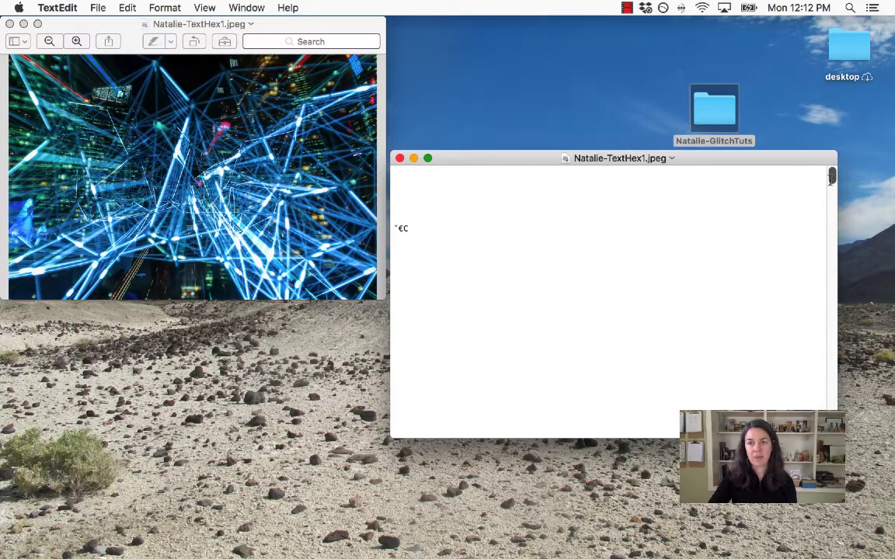
scroll(831, 177, down, 2)
scroll(831, 177, down, 3)
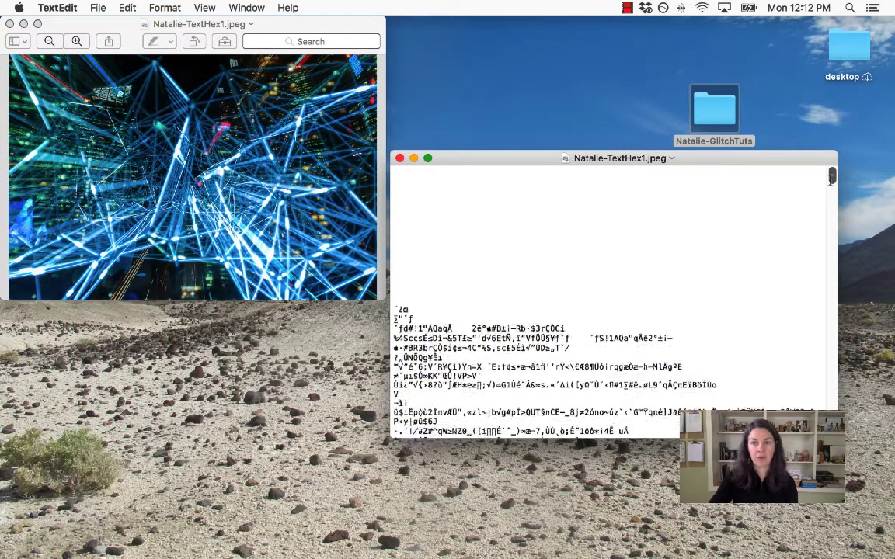
scroll(613, 302, down, 15)
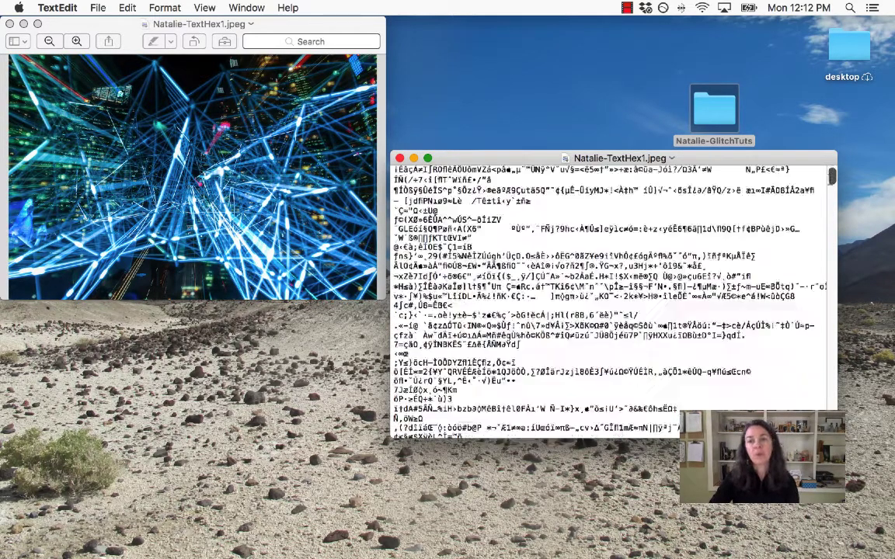
scroll(617, 248, down, 5)
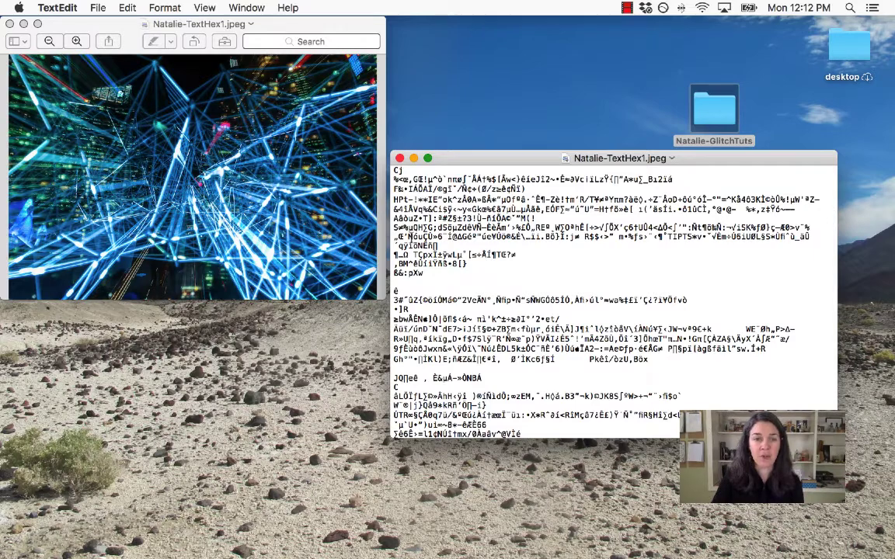
drag(396, 200, 617, 403)
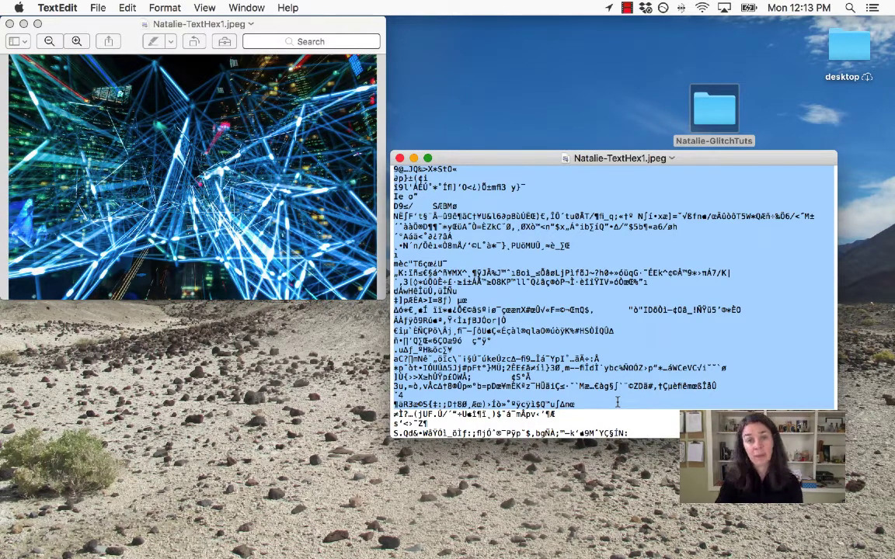
key(super+v)
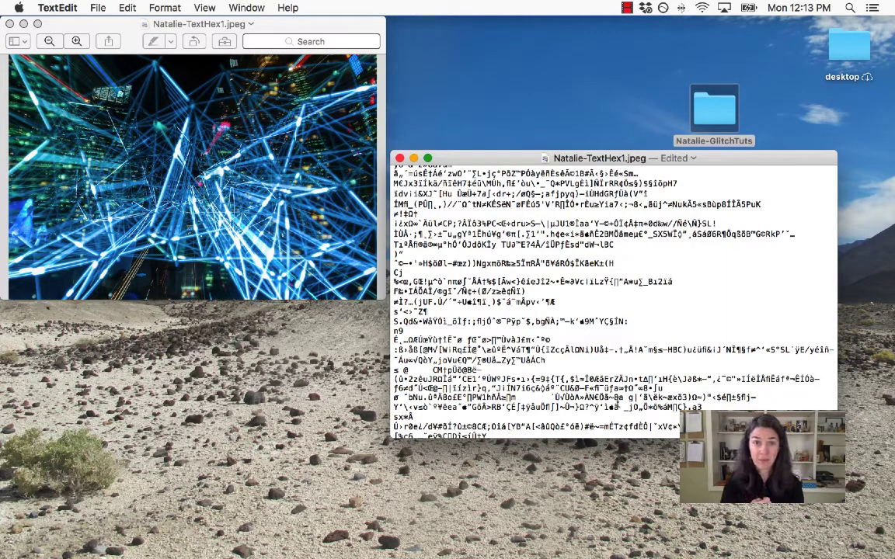
key(super+s)
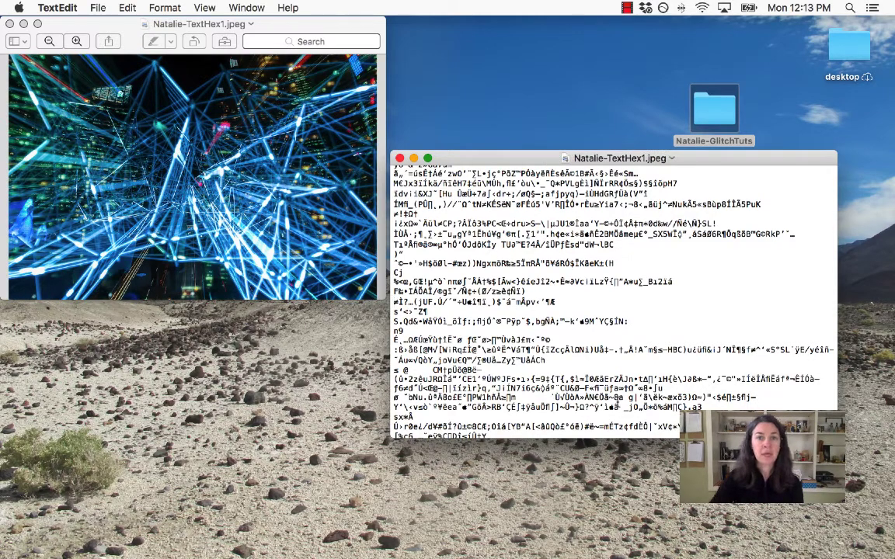
click(289, 233)
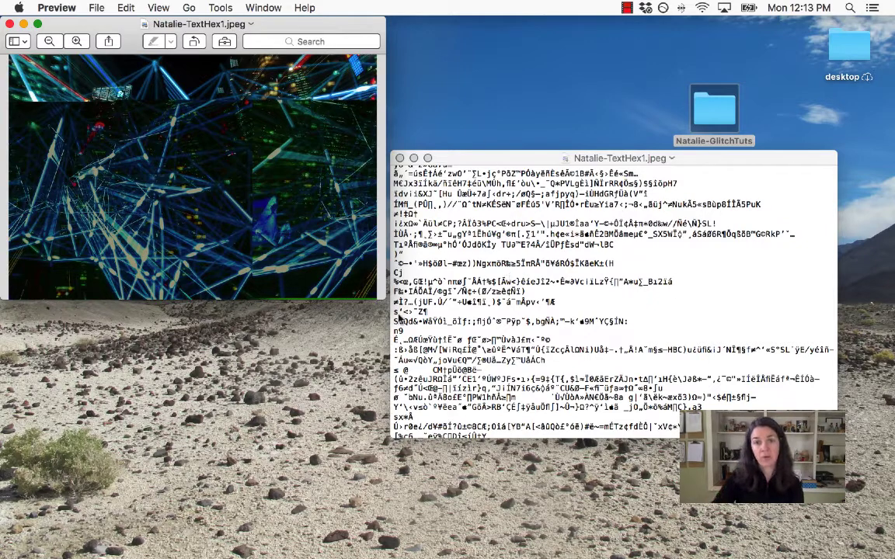
- Undo the block deletion in TextEdit and save the file to reload the original image in Preview
click(505, 161)
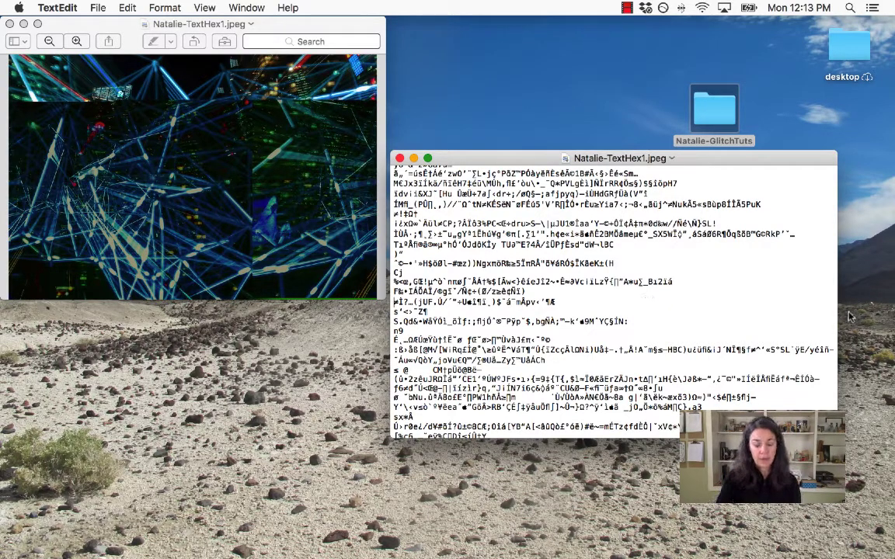
key(super+z)
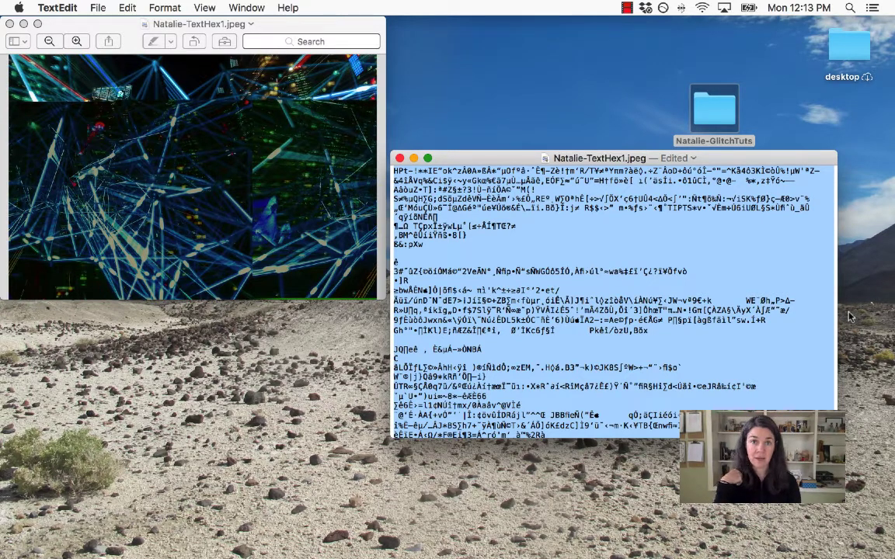
key(super+s)
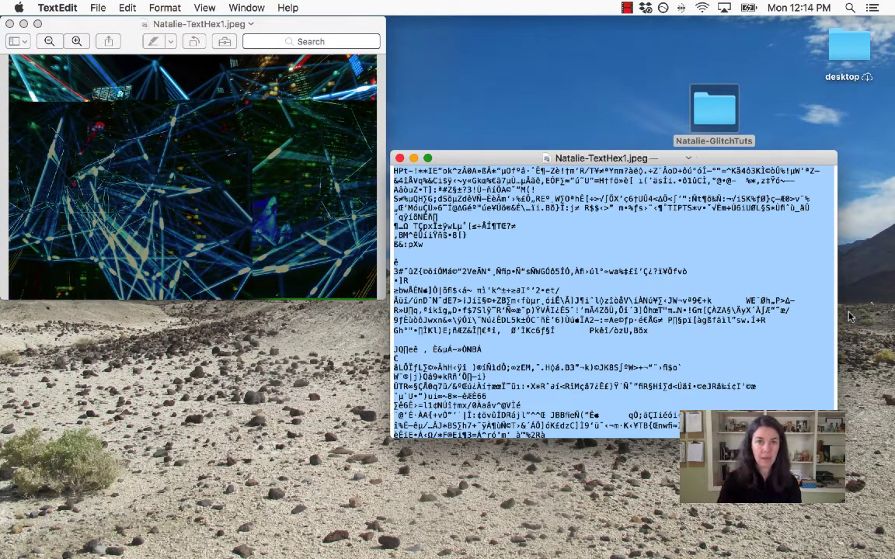
click(223, 24)
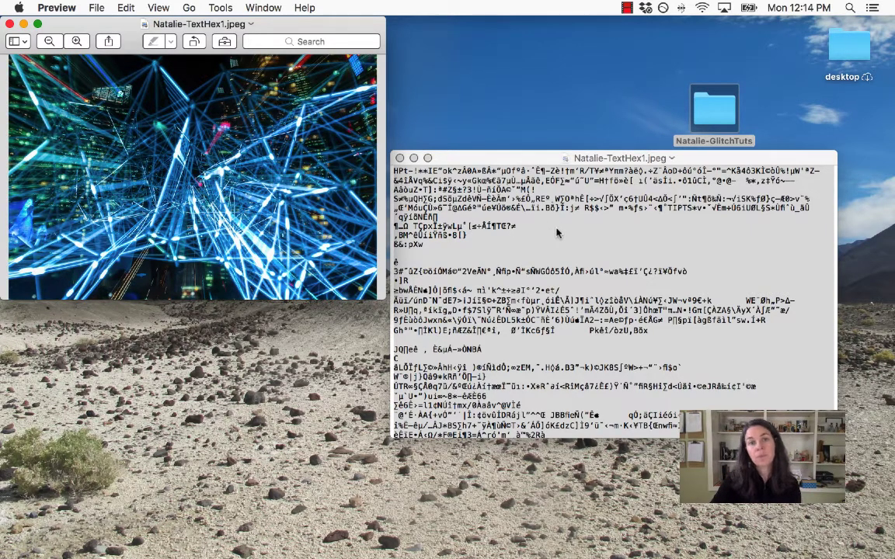
- Insert eight blank lines into the encoded image data, just before the line that begins with "≠Ì?"
scroll(556, 233, down, 3)
scroll(559, 231, up, 6)
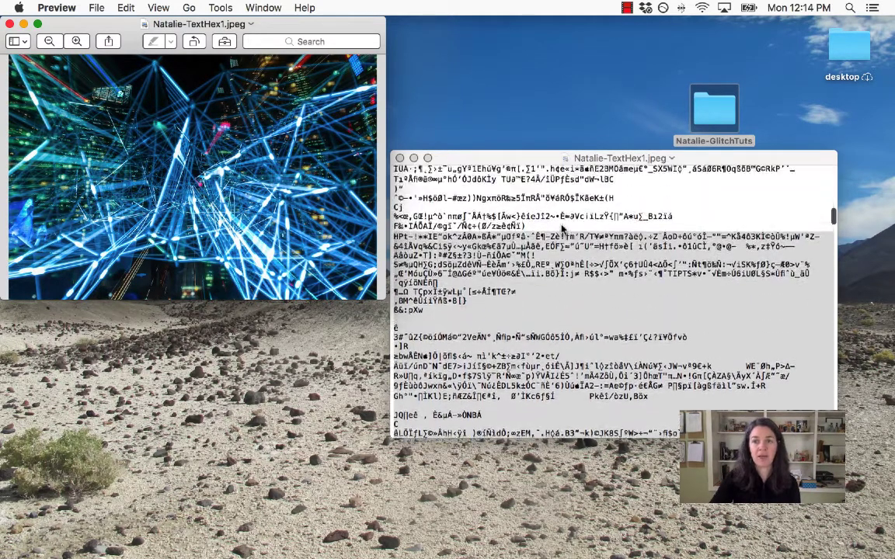
scroll(562, 228, down, 10)
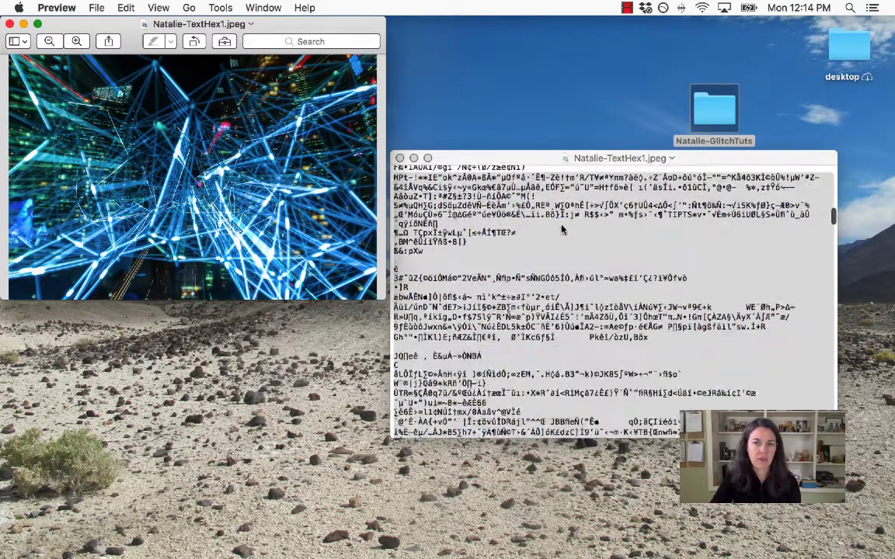
scroll(562, 228, down, 10)
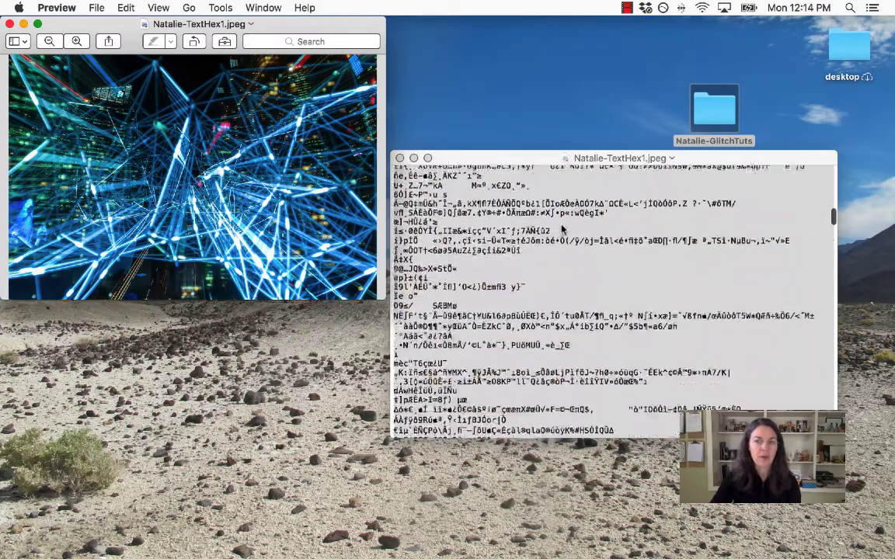
click(529, 190)
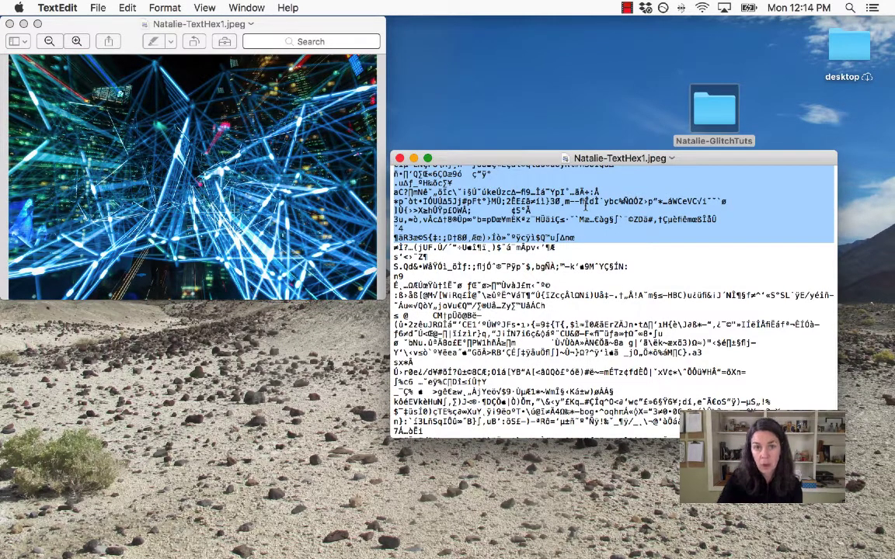
click(594, 246)
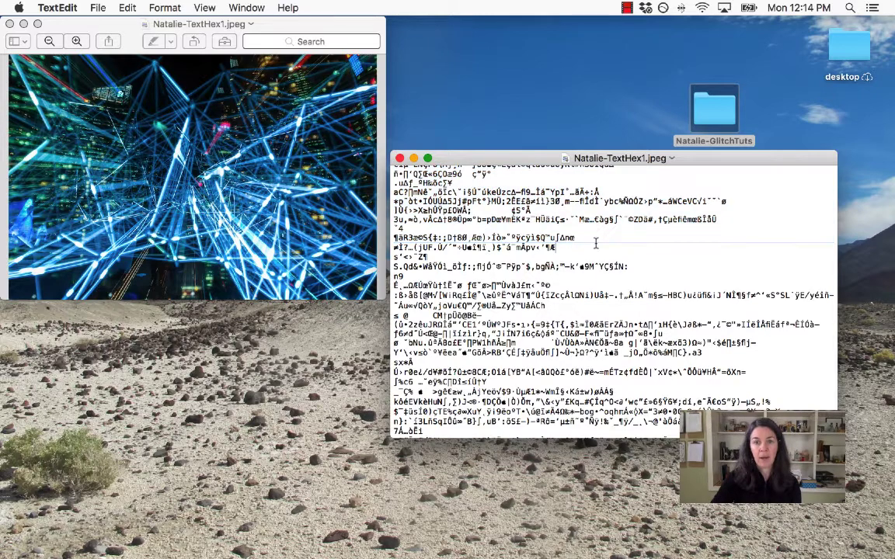
key(Return)
key(Return)
key(Return)
key(Return)
key(Return)
key(Return)
key(Return)
key(Return)
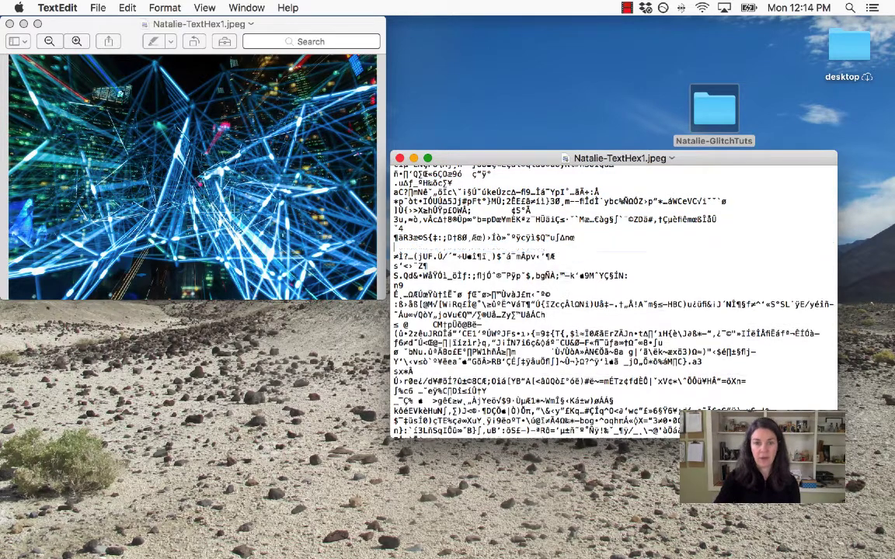
click(470, 275)
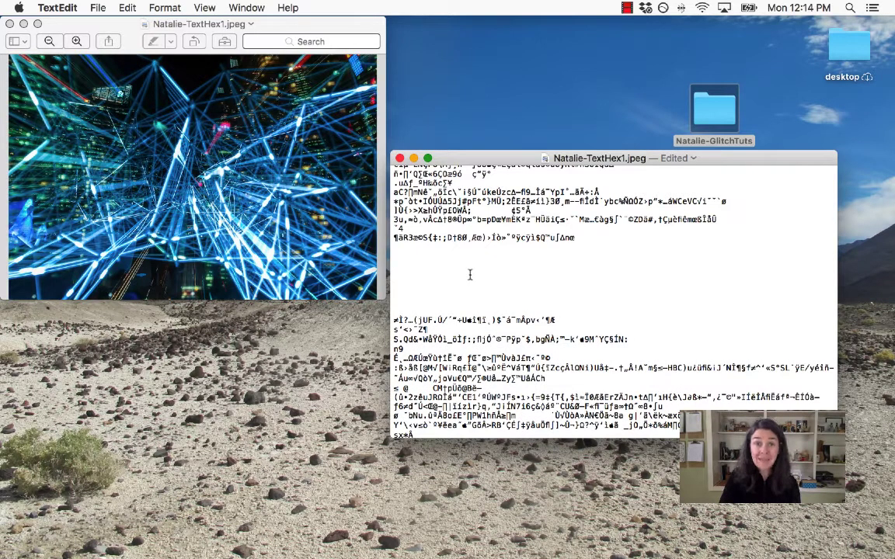
- Remove three of the inserted blank lines, save the file and refresh the image in Preview
key(BackSpace)
key(BackSpace)
key(BackSpace)
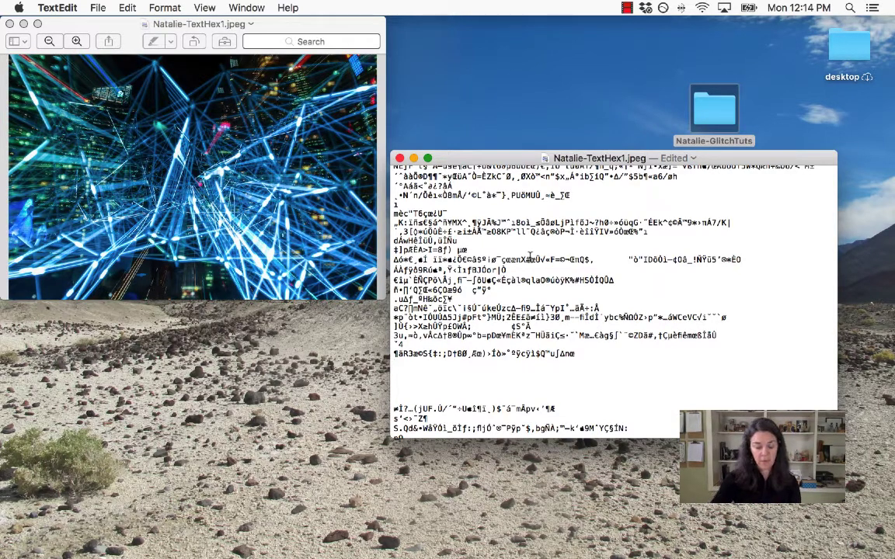
key(super+s)
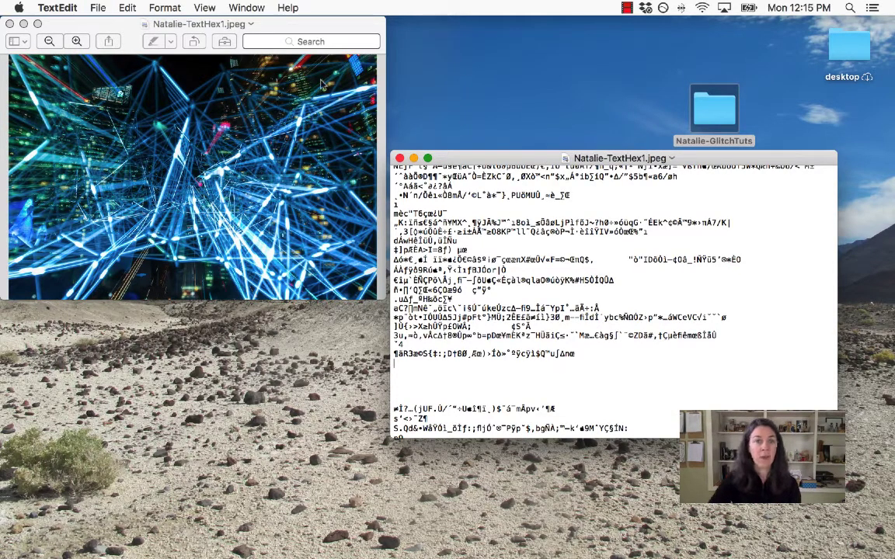
click(286, 108)
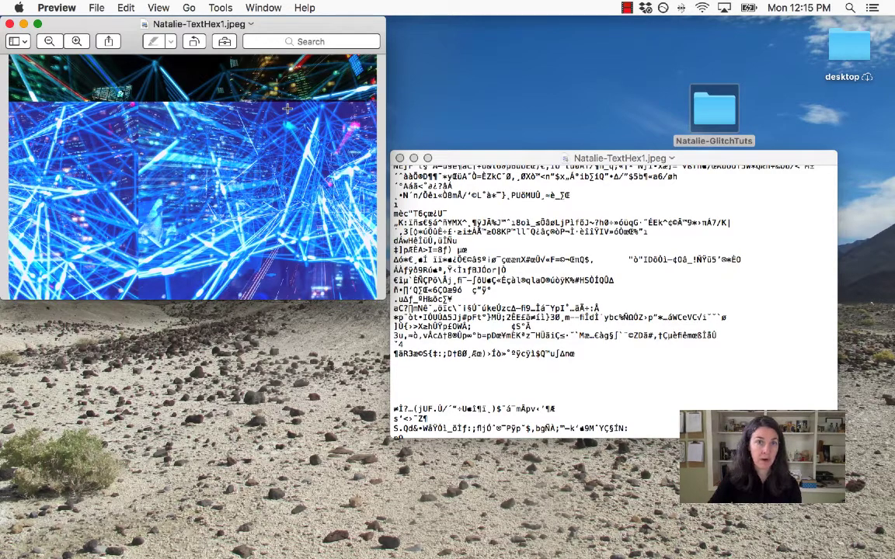
- Copy the block of encoded characters that begins with "´iN2ç" and ends with "5g–≥" in TextEdit
scroll(533, 255, down, 5)
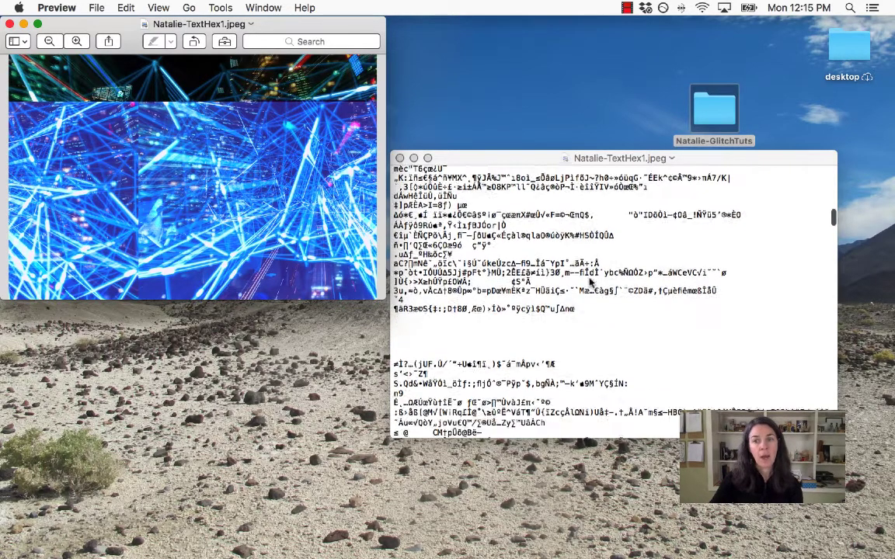
scroll(584, 278, down, 10)
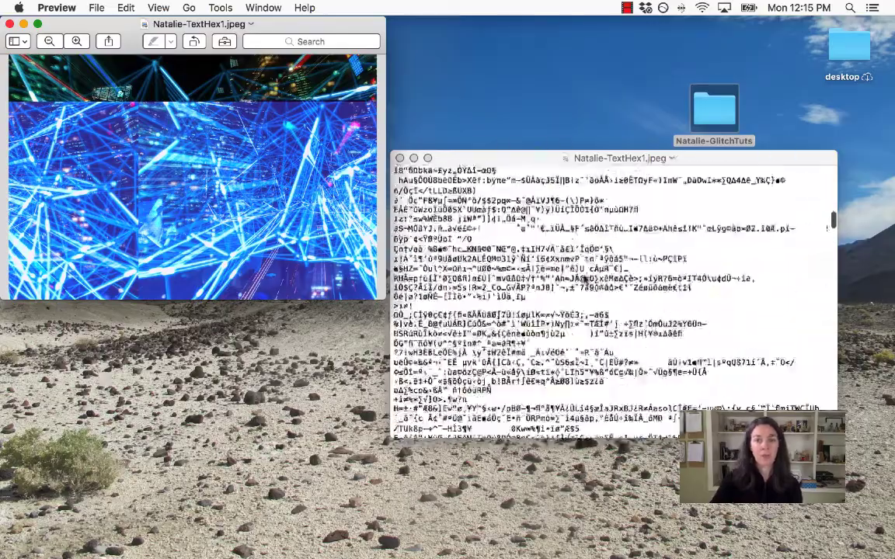
click(579, 297)
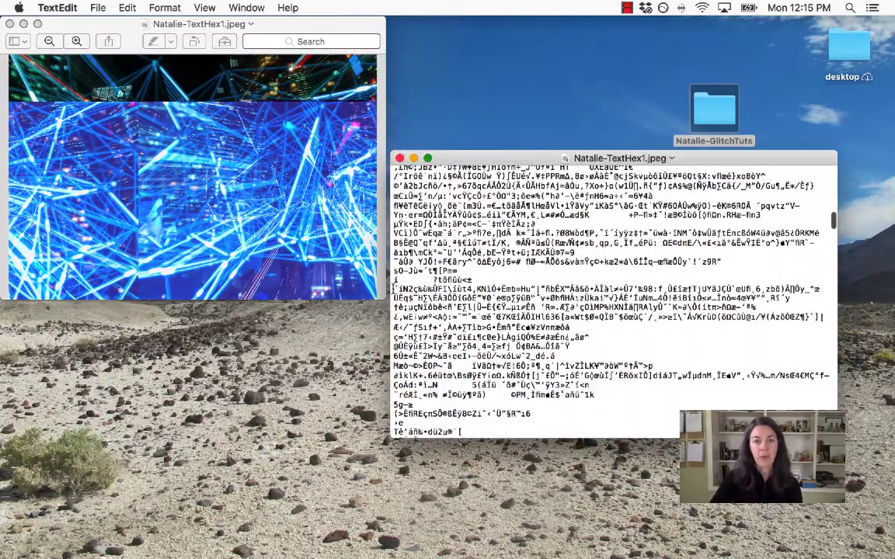
drag(395, 289, 641, 401)
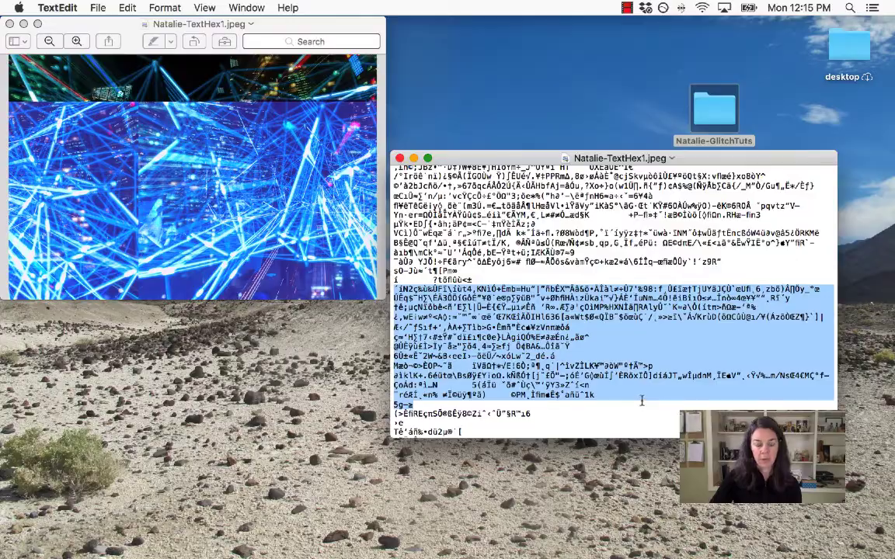
click(641, 401)
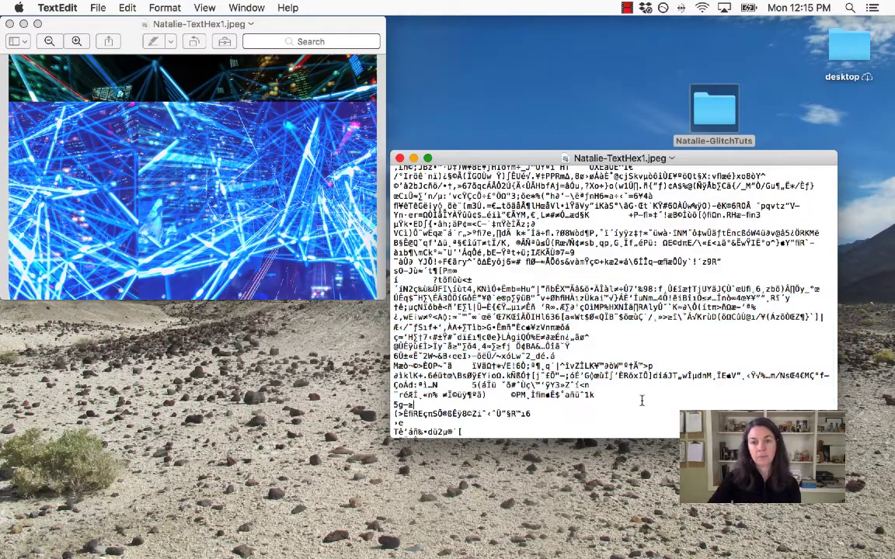
- Paste the copied block three times among new blank lines further down the document, save the file and refresh it in Preview
scroll(642, 401, down, 20)
scroll(622, 420, down, 20)
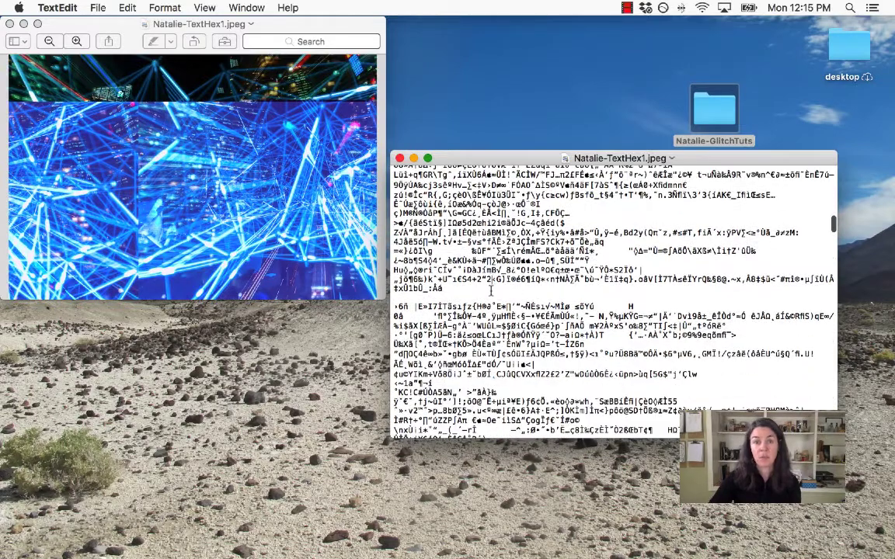
click(491, 290)
key(Return)
key(Return)
key(Return)
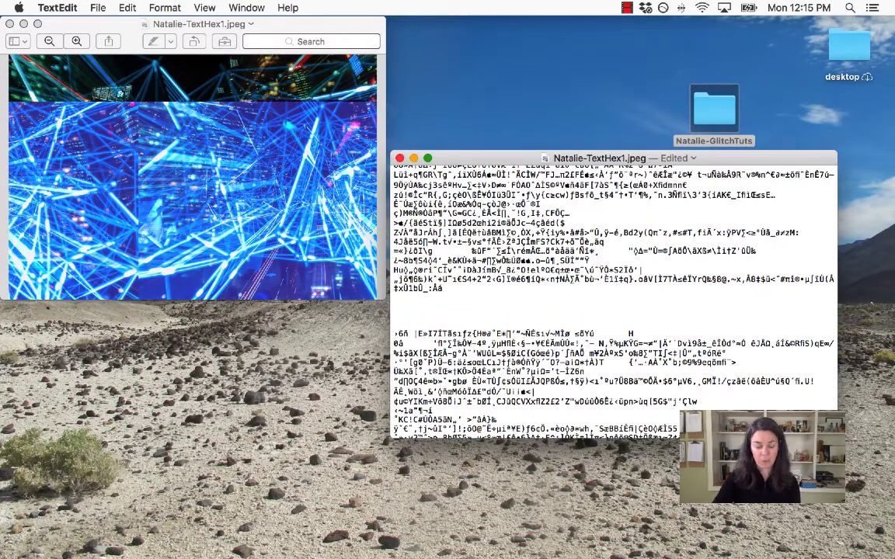
key(super+v)
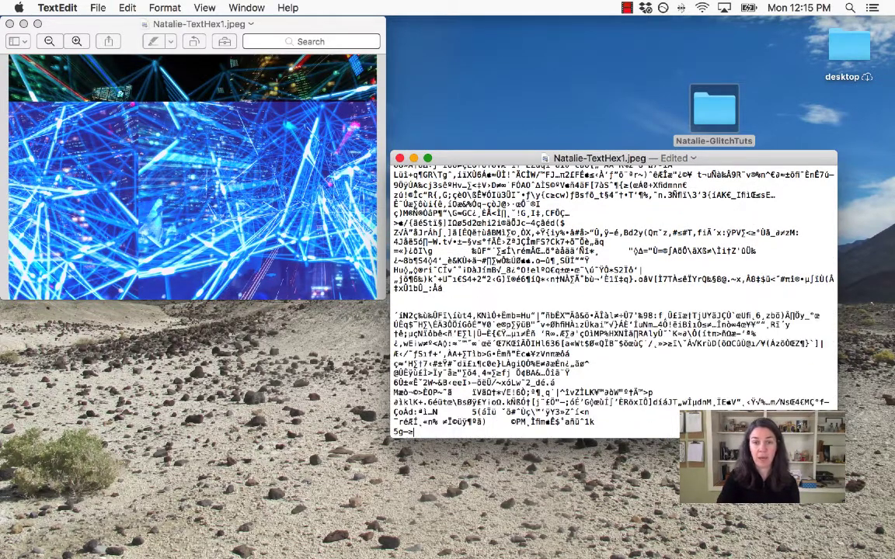
key(super+v)
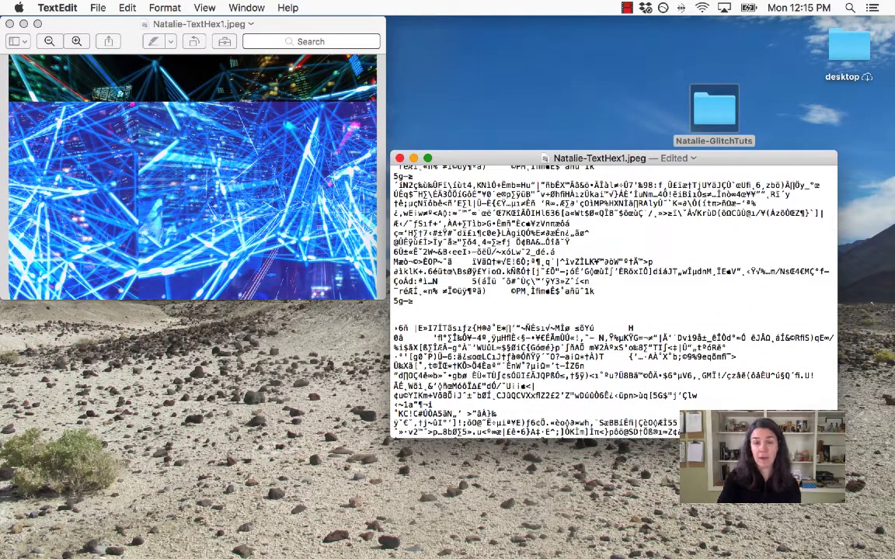
key(super+v)
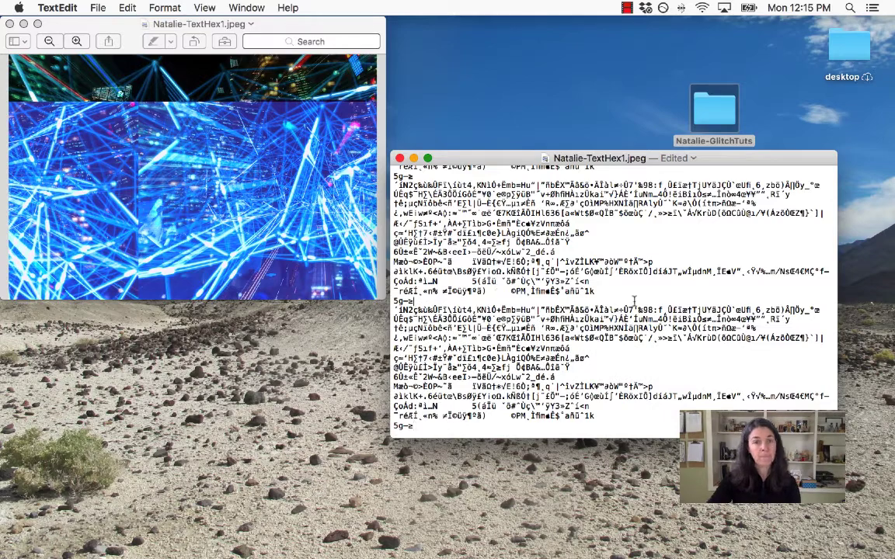
key(super+s)
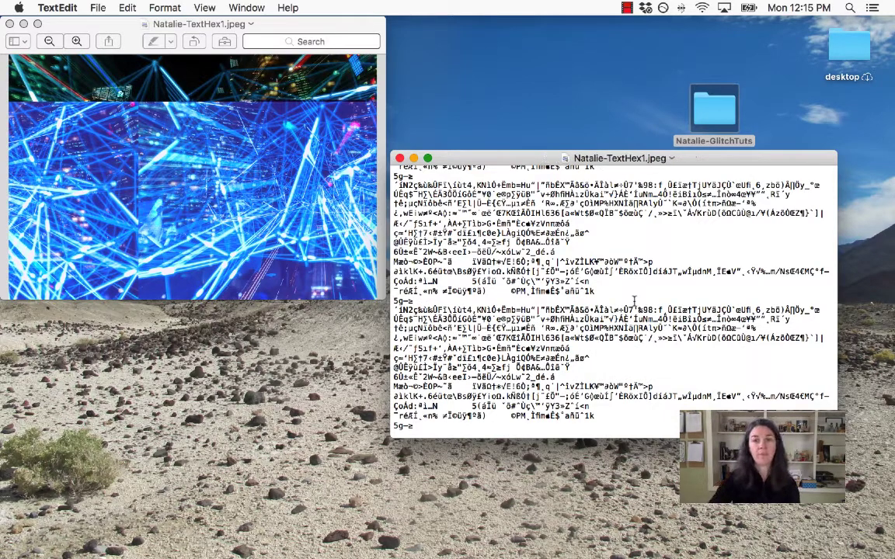
click(242, 142)
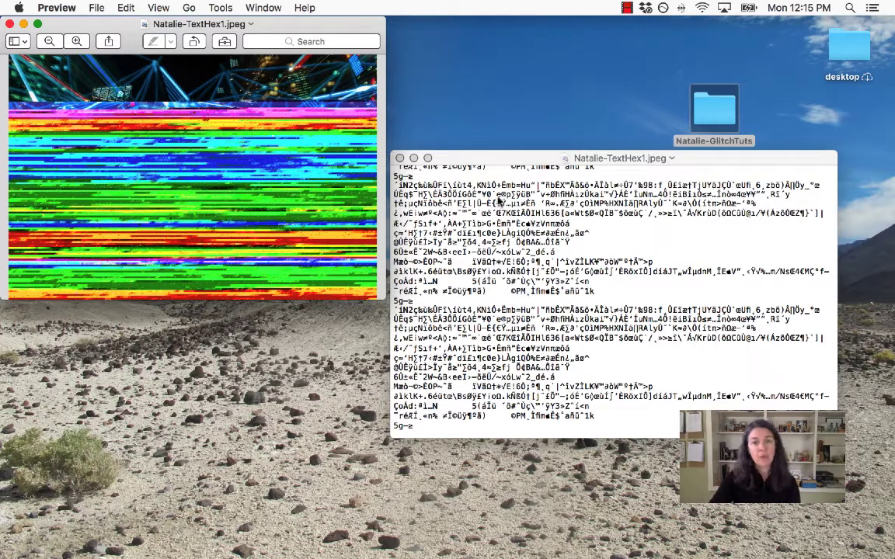
- Undo the last paste of the copied block in TextEdit, save the file and refresh the image in Preview
click(515, 156)
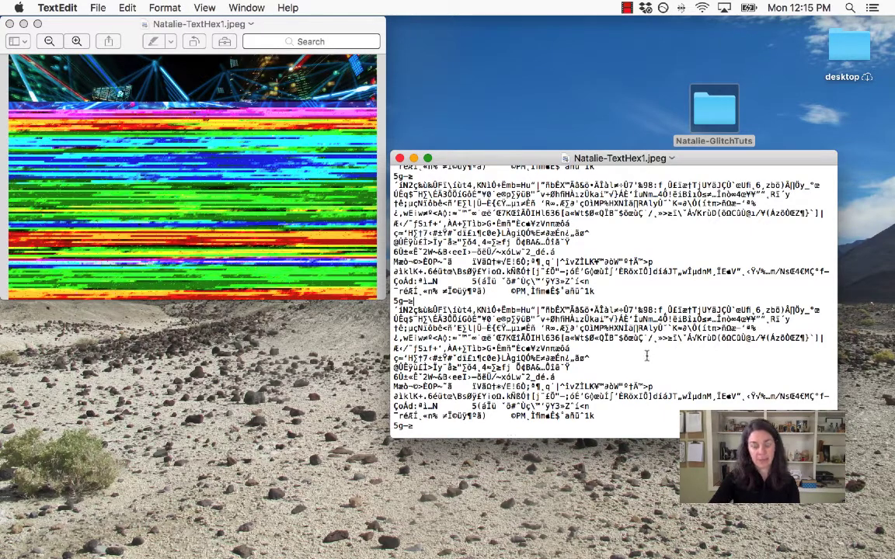
key(super+v)
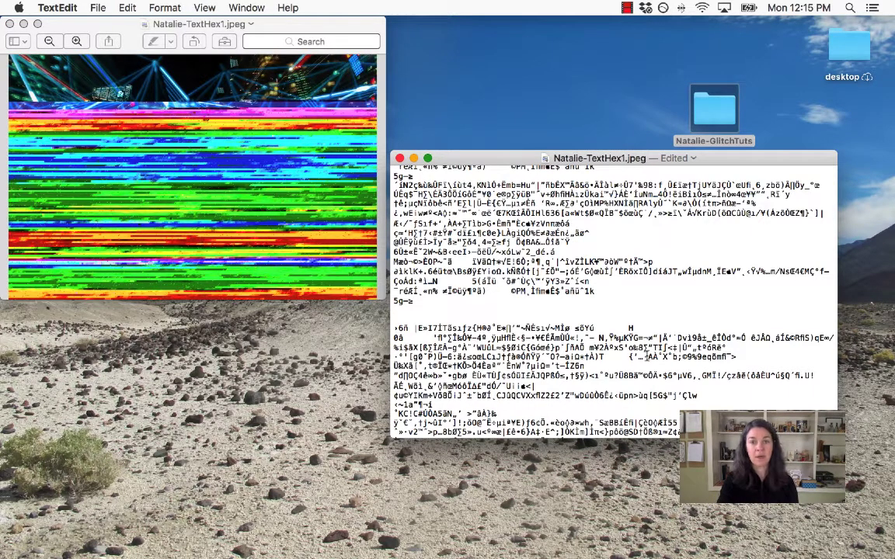
key(super+z)
key(super+shift+z)
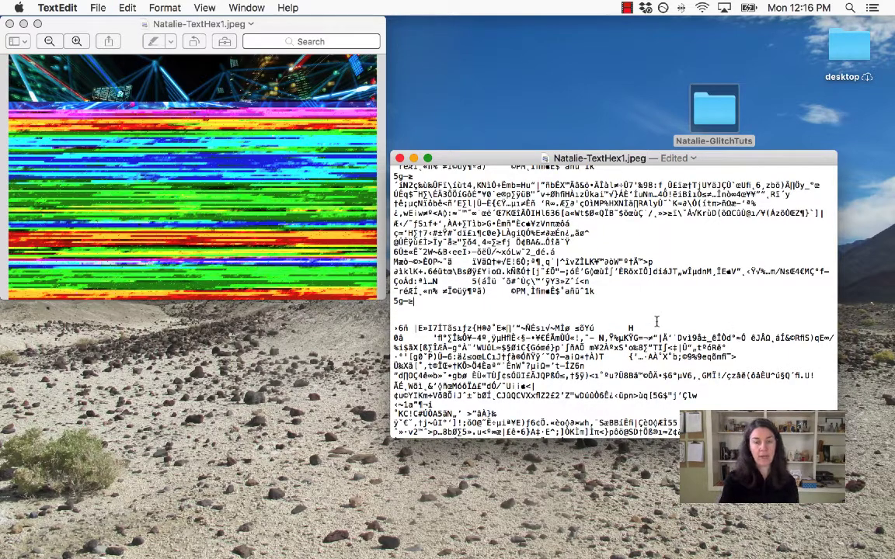
key(super+s)
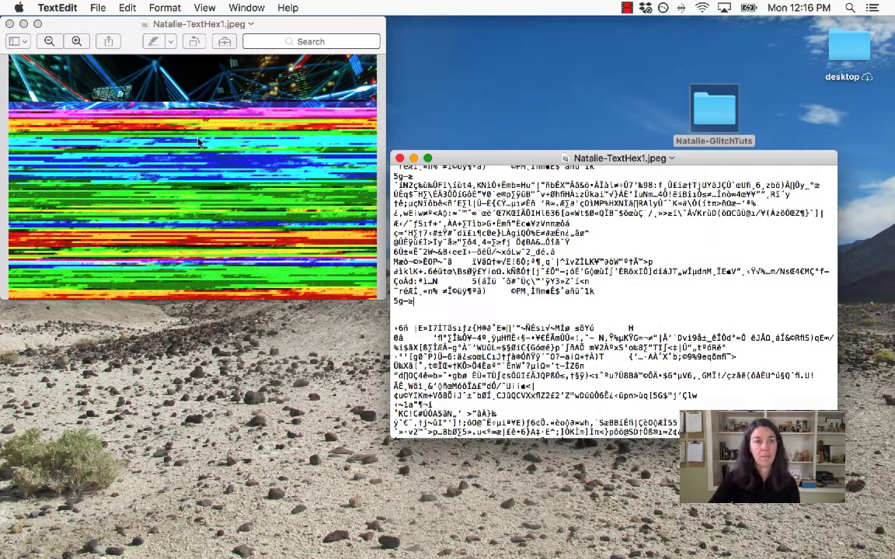
click(198, 184)
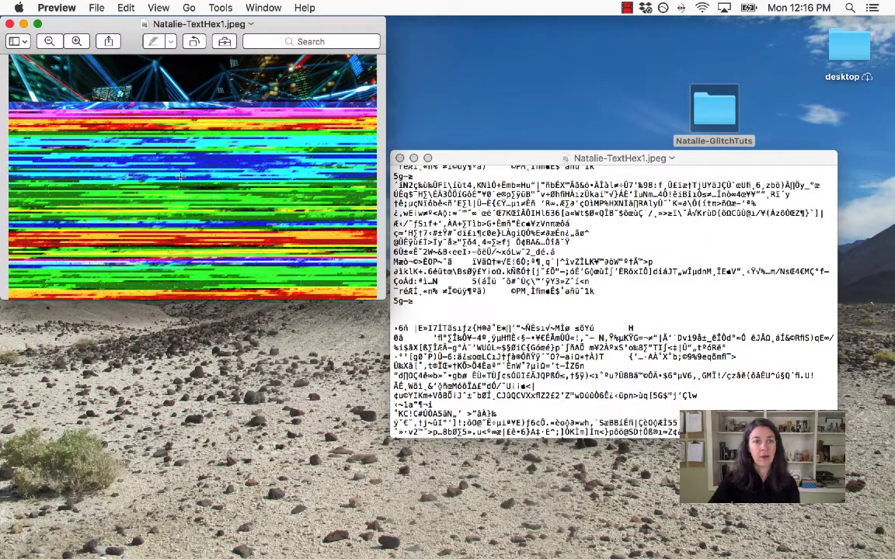
- Undo one more paste of the block in TextEdit, save the file and check the image in Preview
click(564, 282)
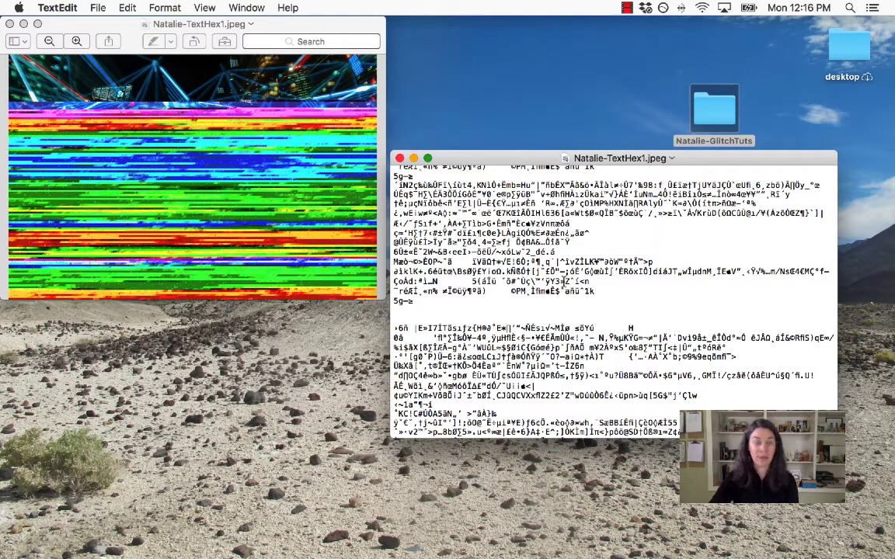
key(super+z)
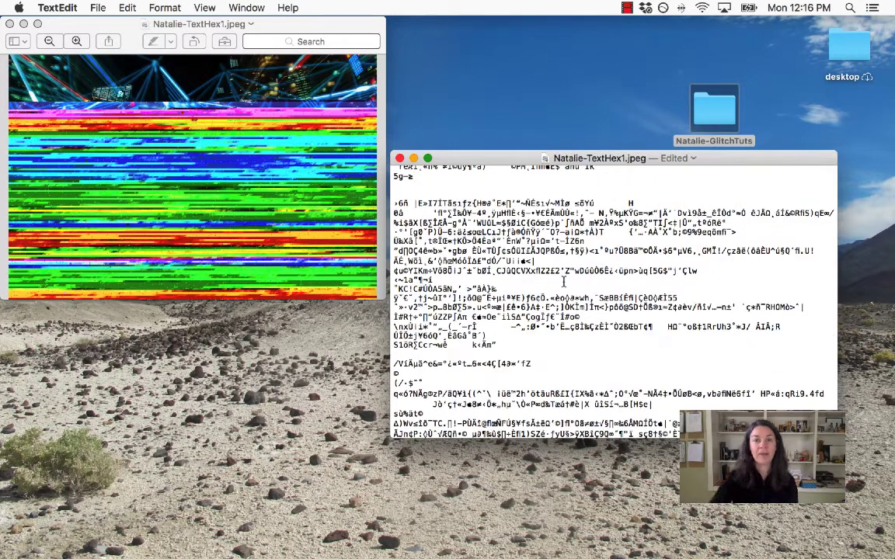
key(super+s)
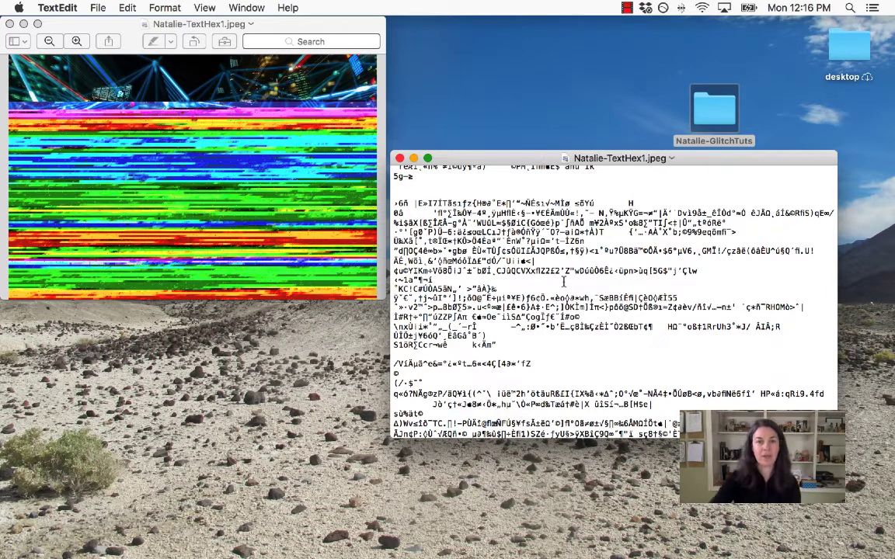
click(283, 145)
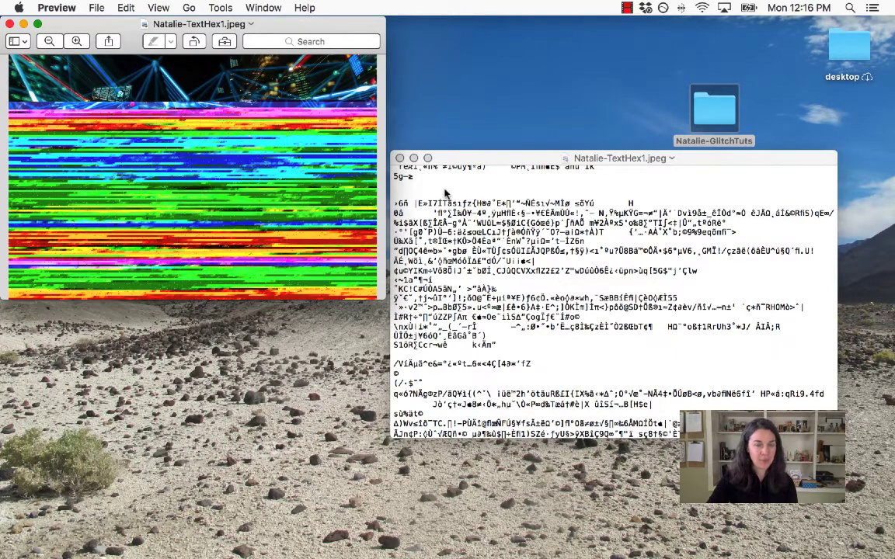
- Delete the four lines from "$xmÒÜ" to "/7n9" in the lower part of the TextEdit document
scroll(446, 194, up, 10)
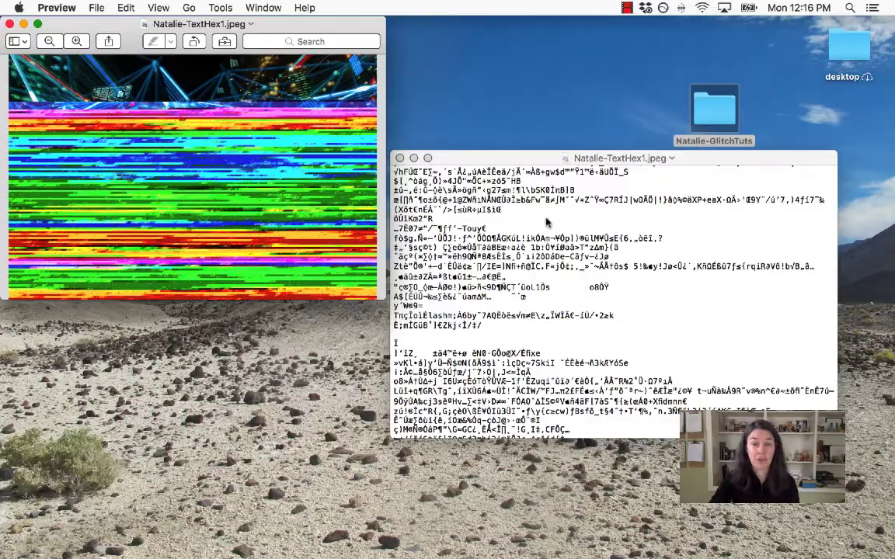
scroll(546, 223, down, 10)
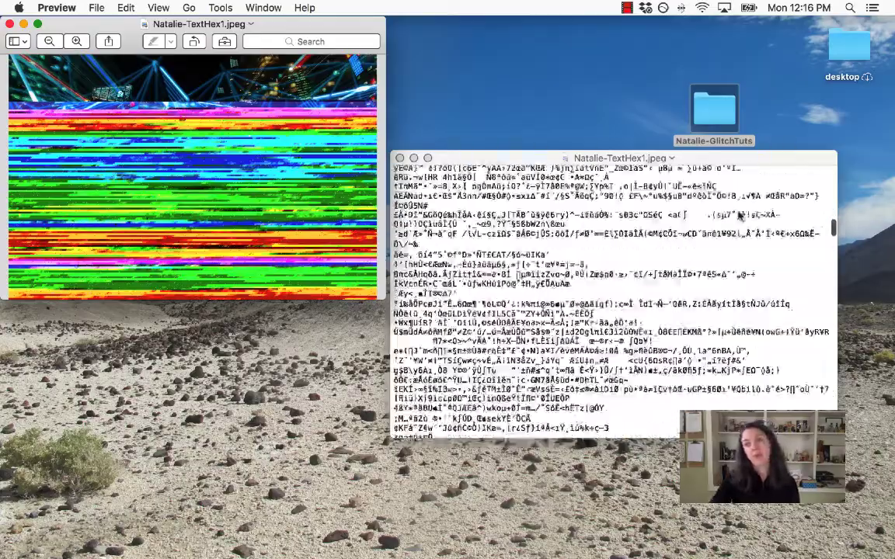
drag(833, 228, 833, 348)
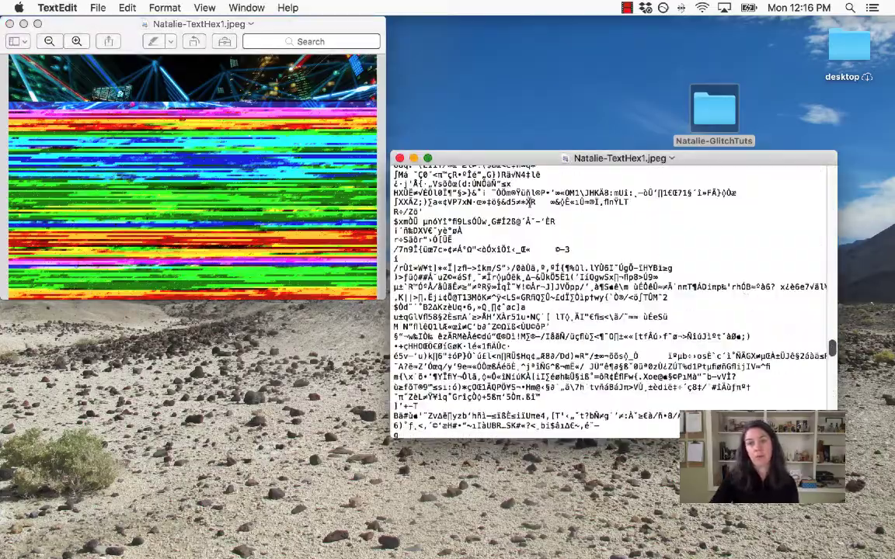
drag(636, 242, 611, 250)
key(BackSpace)
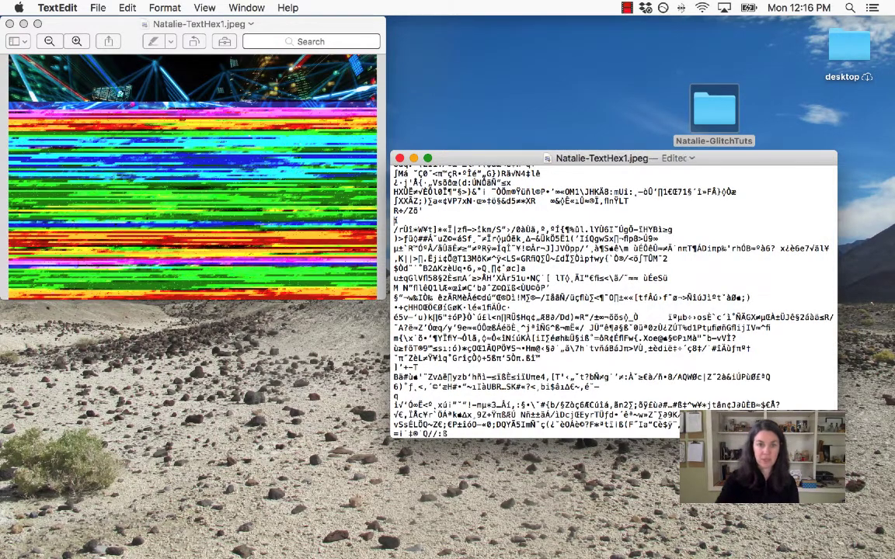
- Delete two more blocks of encoded characters further down the document, save the file and refresh the image in Preview
scroll(437, 250, down, 15)
drag(438, 251, 500, 429)
key(BackSpace)
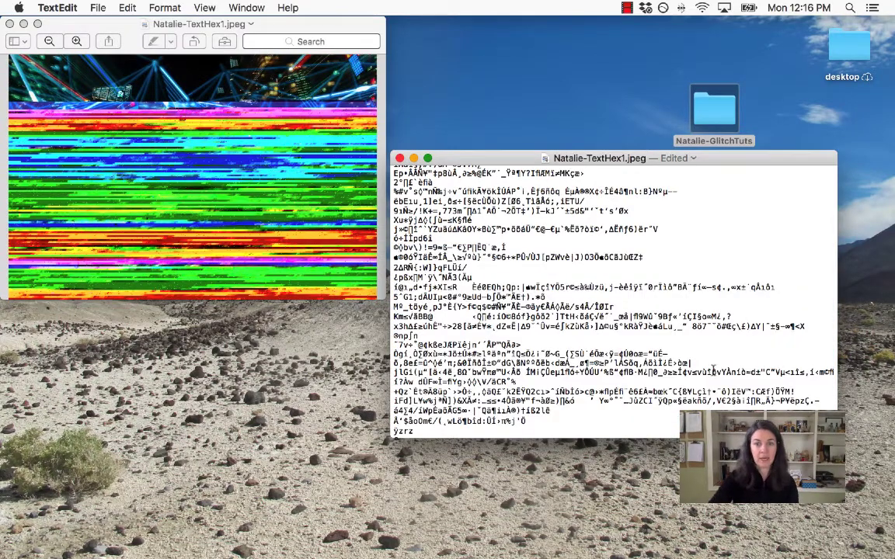
scroll(671, 315, down, 15)
drag(394, 233, 676, 407)
key(BackSpace)
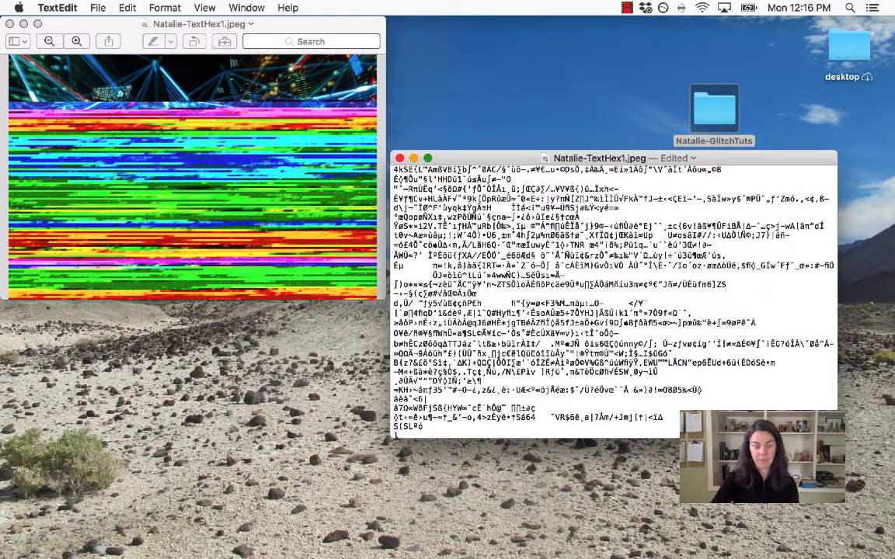
key(super+s)
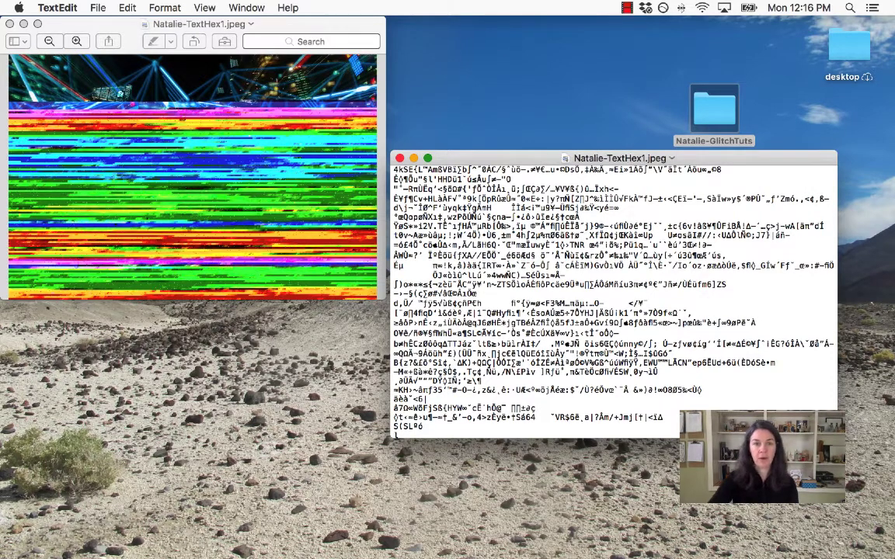
click(238, 193)
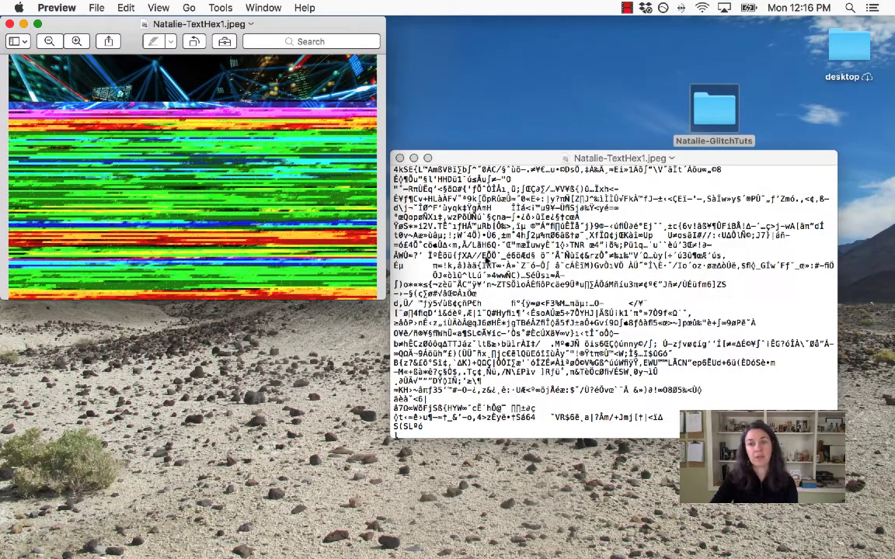
- Copy a long block of encoded characters further down the TextEdit document, starting at the end of the line "zù2πA$k"
scroll(487, 262, down, 15)
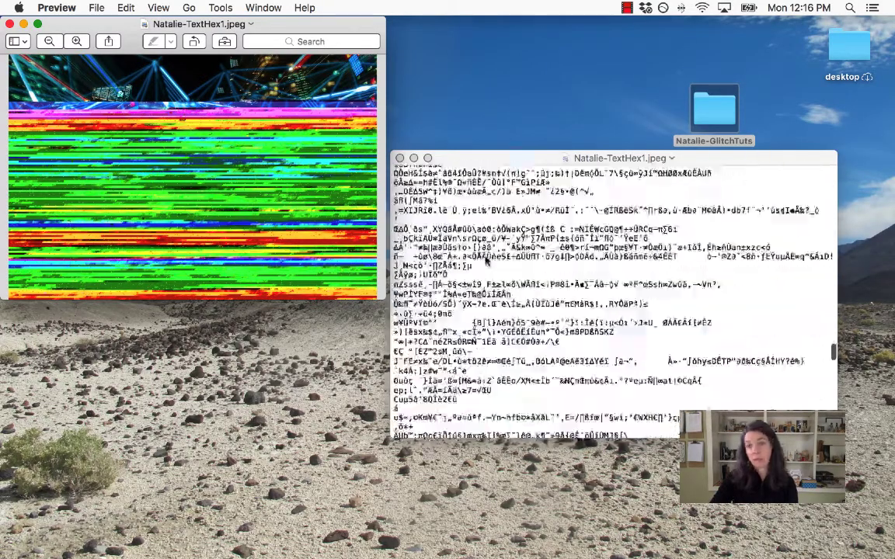
scroll(484, 260, down, 5)
click(427, 175)
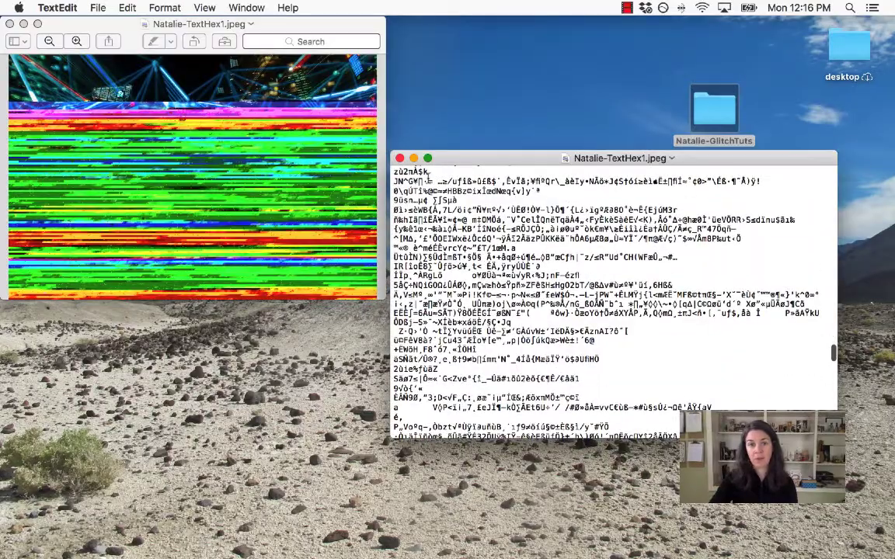
drag(433, 173, 533, 509)
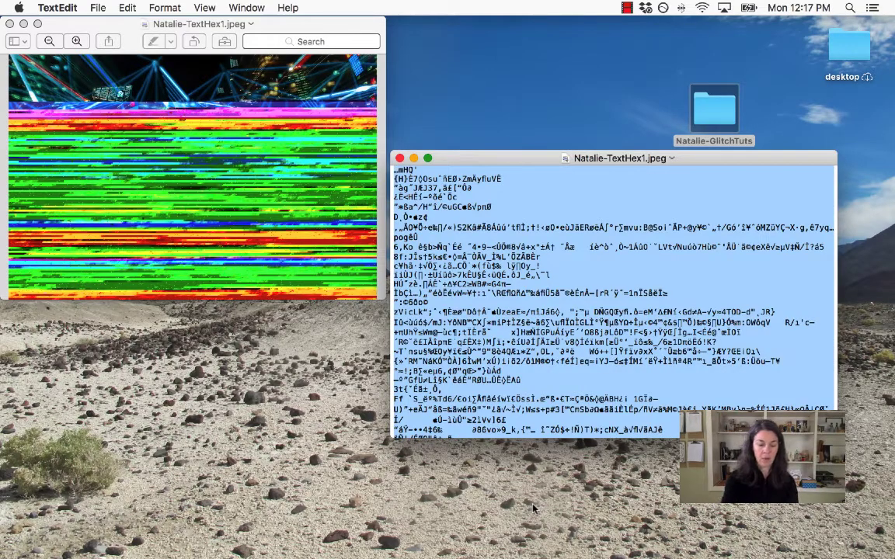
- Paste the copied block several lines below its source, save the file and refresh the image in Preview
click(427, 361)
scroll(473, 386, down, 10)
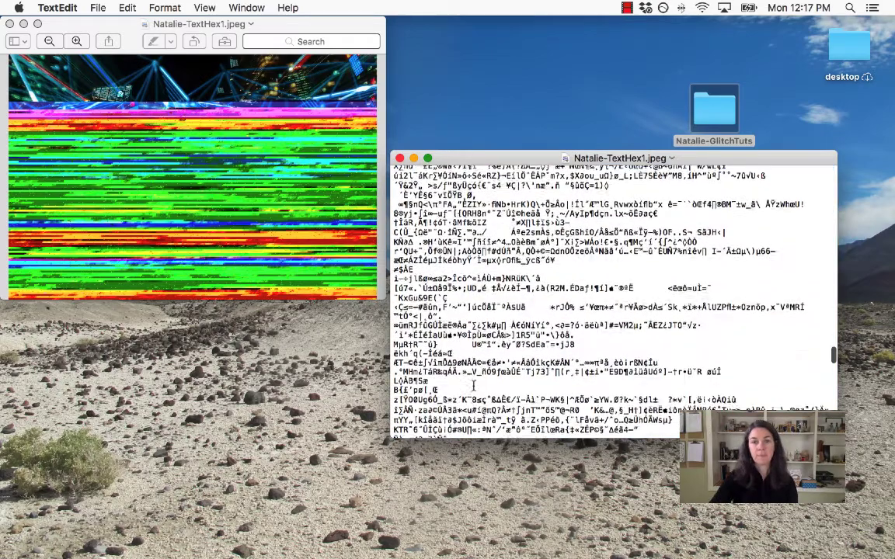
scroll(520, 311, up, 5)
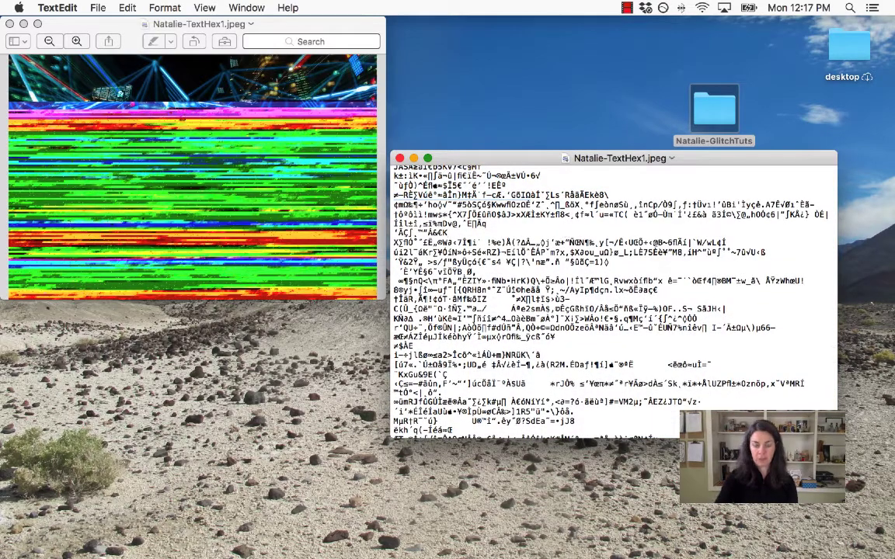
key(Return)
key(Return)
key(super+v)
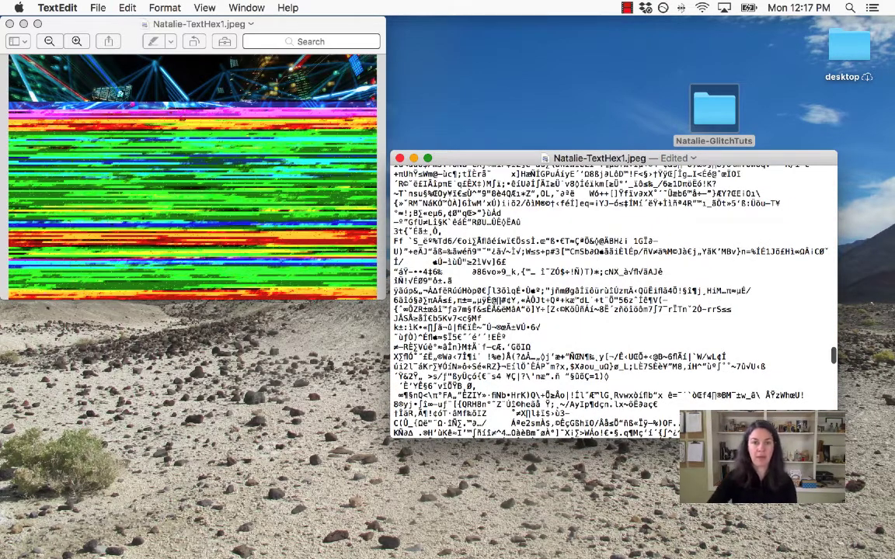
key(super+s)
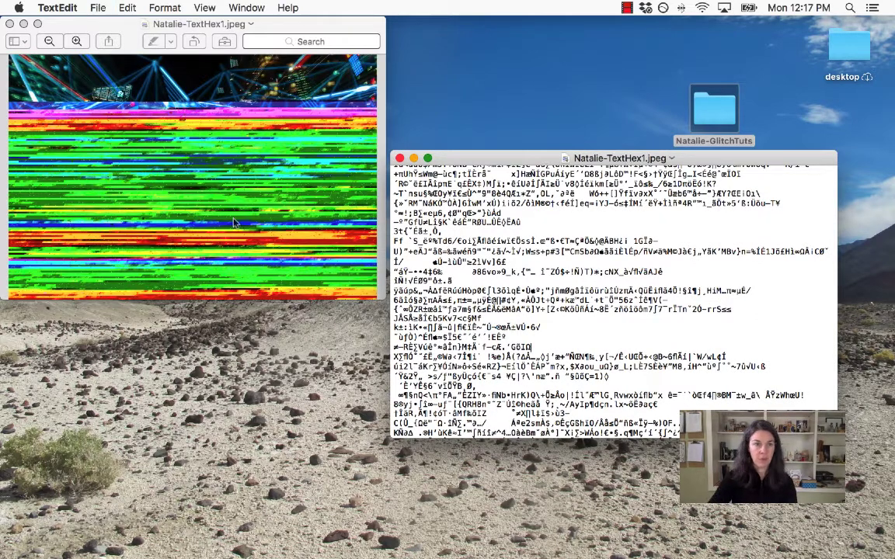
click(241, 135)
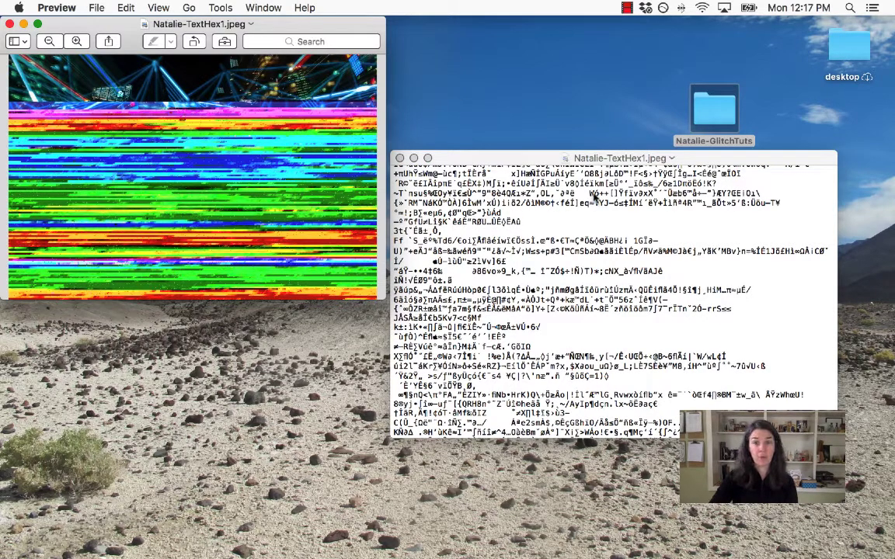
- Close the TextEdit and Preview windows of Natalie-TextHex1.jpeg
scroll(595, 198, down, 5)
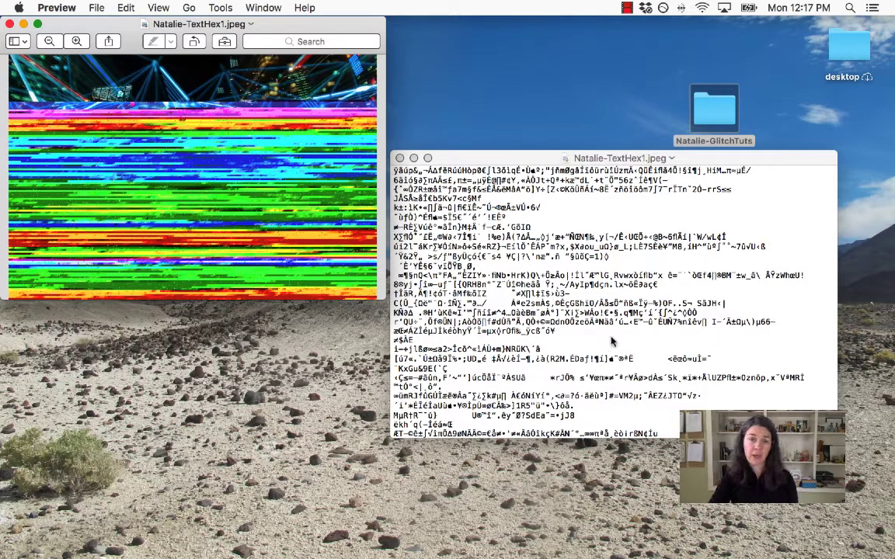
scroll(611, 341, down, 15)
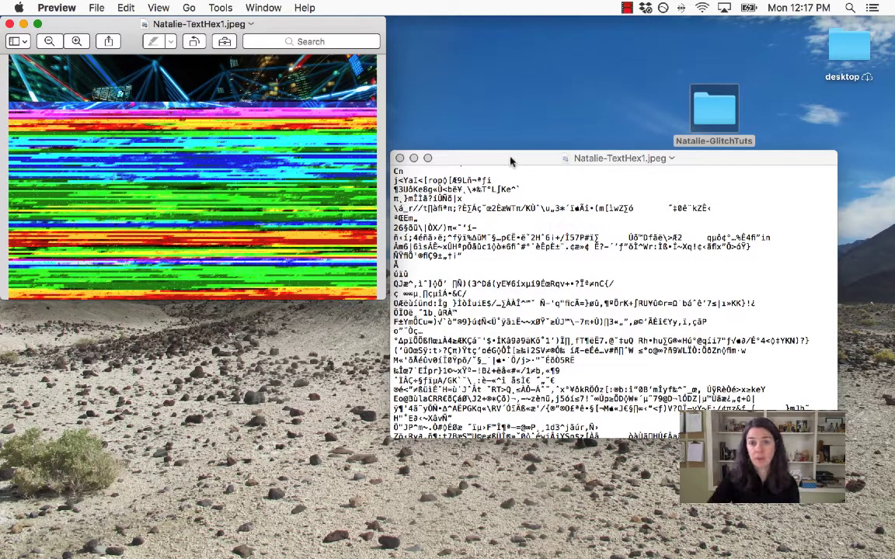
drag(510, 161, 517, 158)
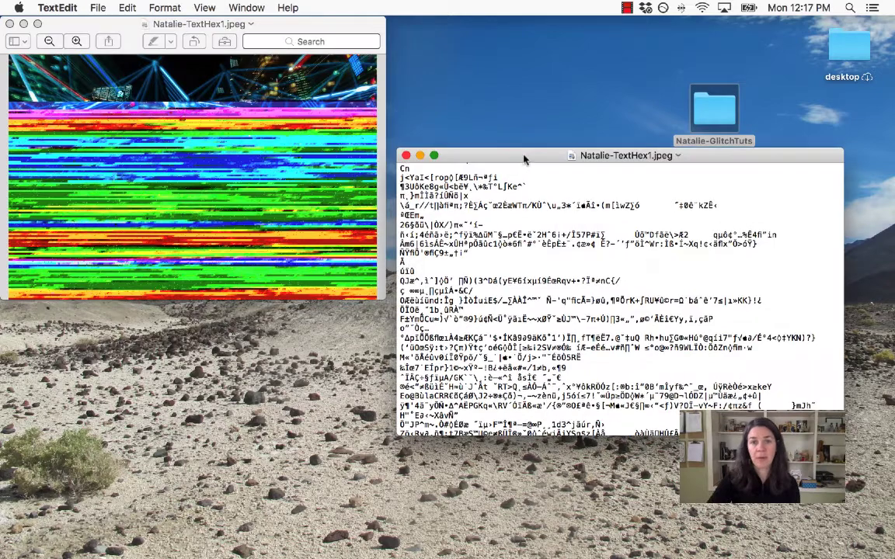
click(405, 156)
drag(233, 24, 314, 49)
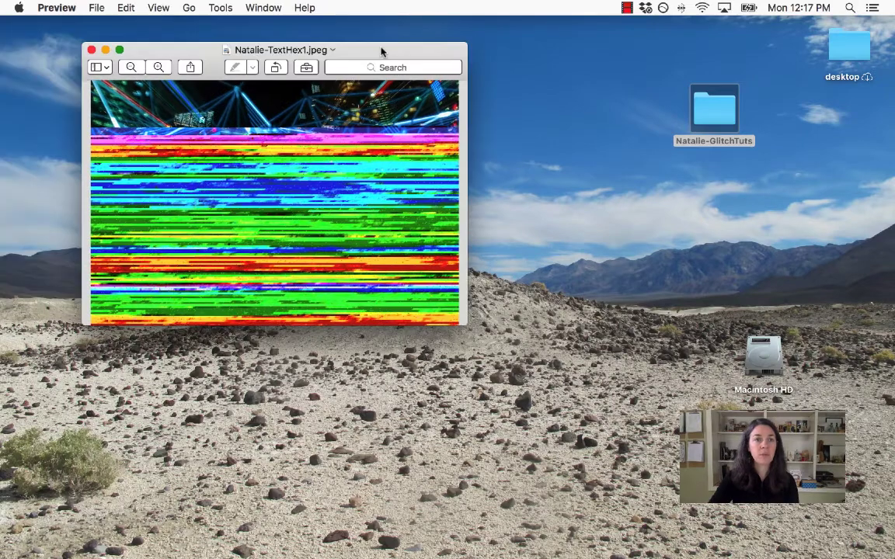
click(92, 51)
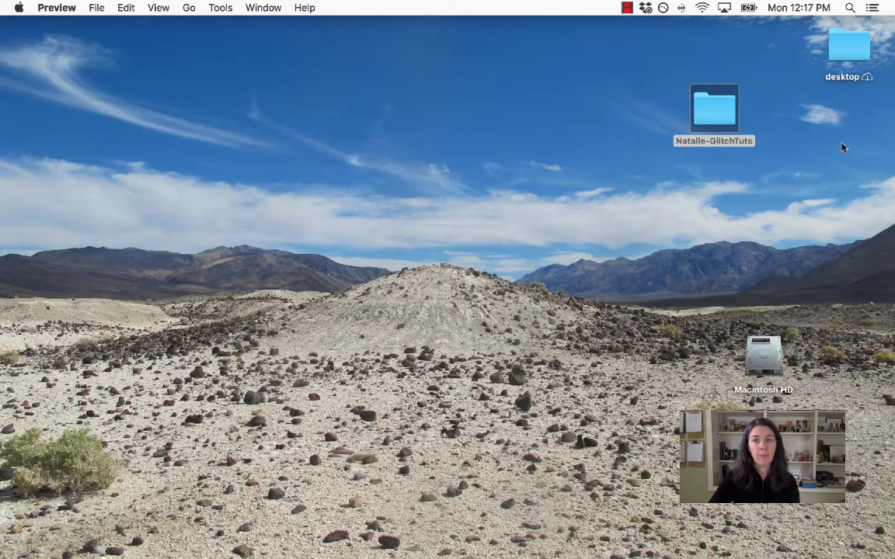
- Open the Natalie-GlitchTuts folder from the desktop in Finder and go into its TextHex subfolder
double_click(726, 139)
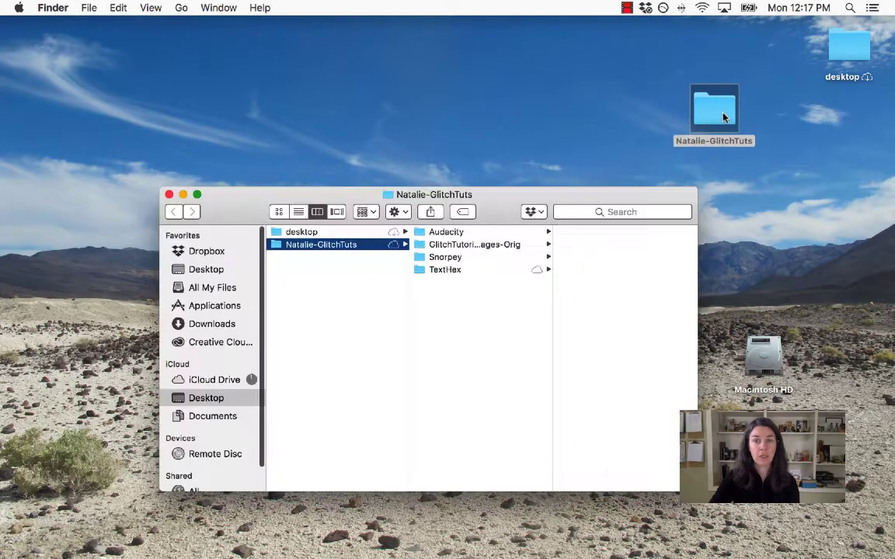
drag(497, 200, 410, 166)
click(454, 241)
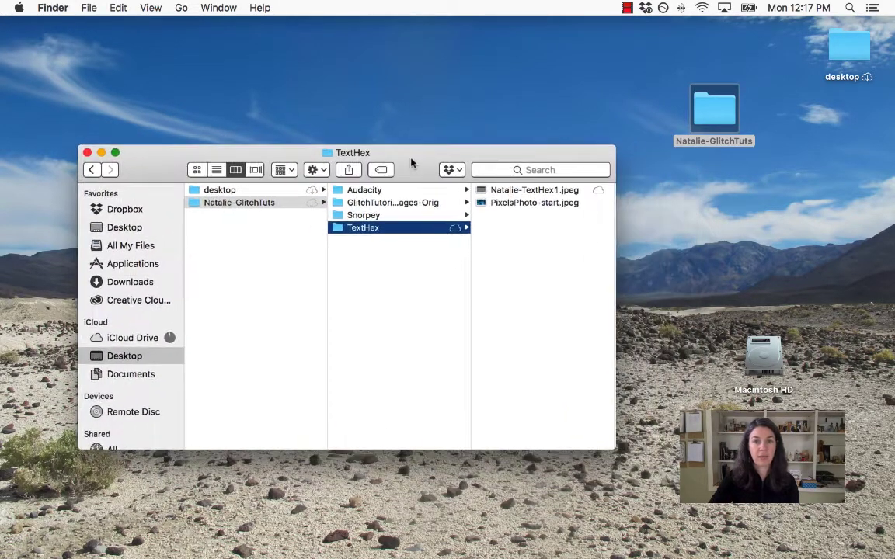
- Compare the glitched Natalie-TextHex1.jpeg with the original PixelsPhoto-start.jpeg using Quick Look on each file
click(512, 192)
key(space)
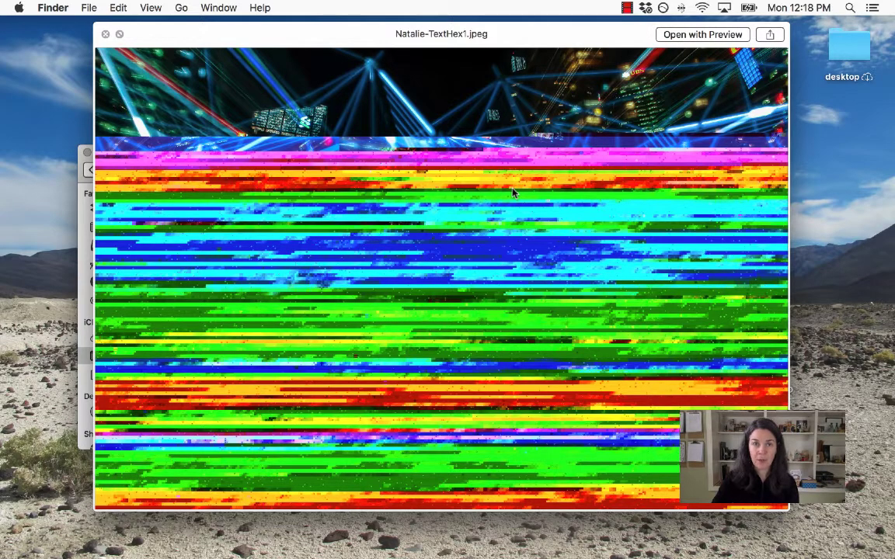
key(space)
click(407, 204)
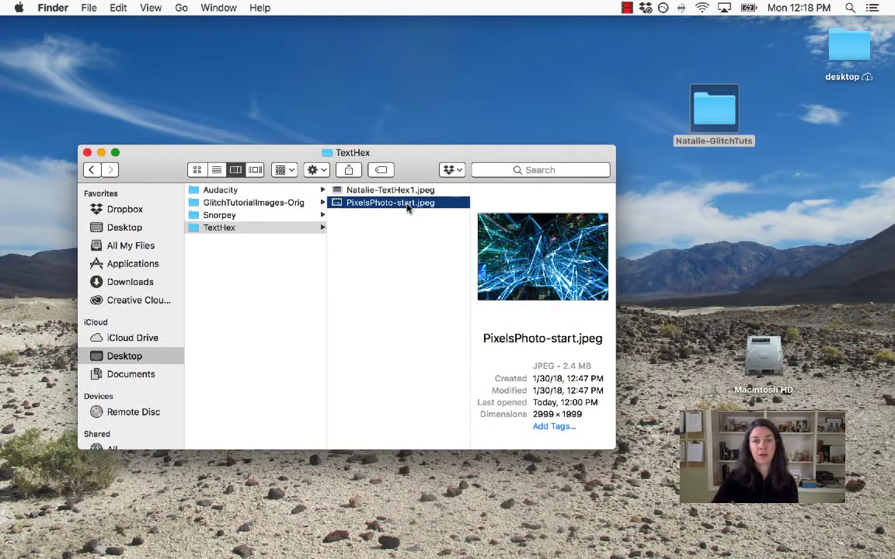
key(space)
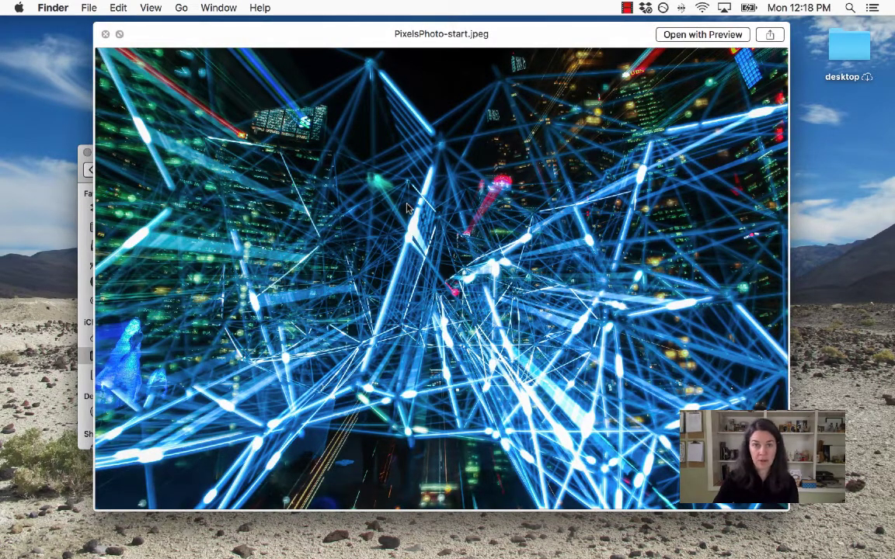
key(space)
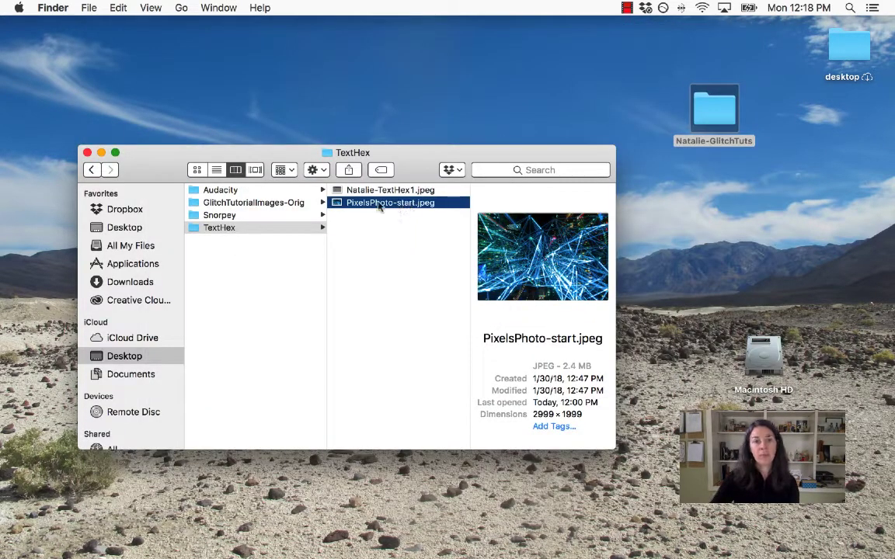
- Duplicate PixelsPhoto-start.jpeg in the TextHex folder and rename the copy Natalie-TextHex2.jpeg
right_click(354, 206)
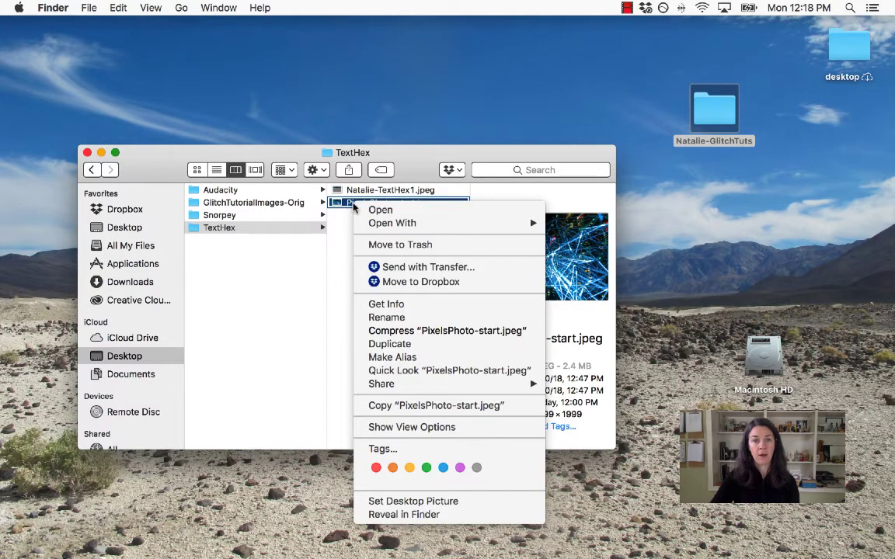
click(379, 344)
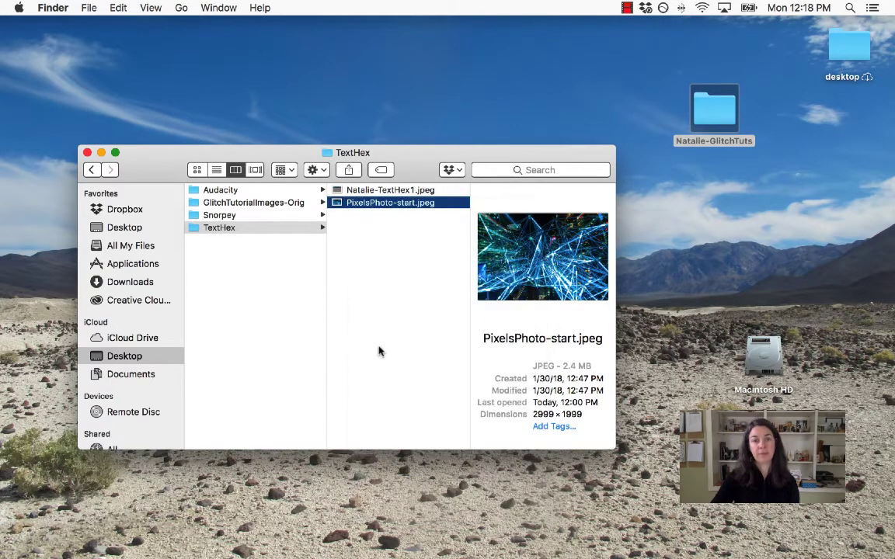
key(Return)
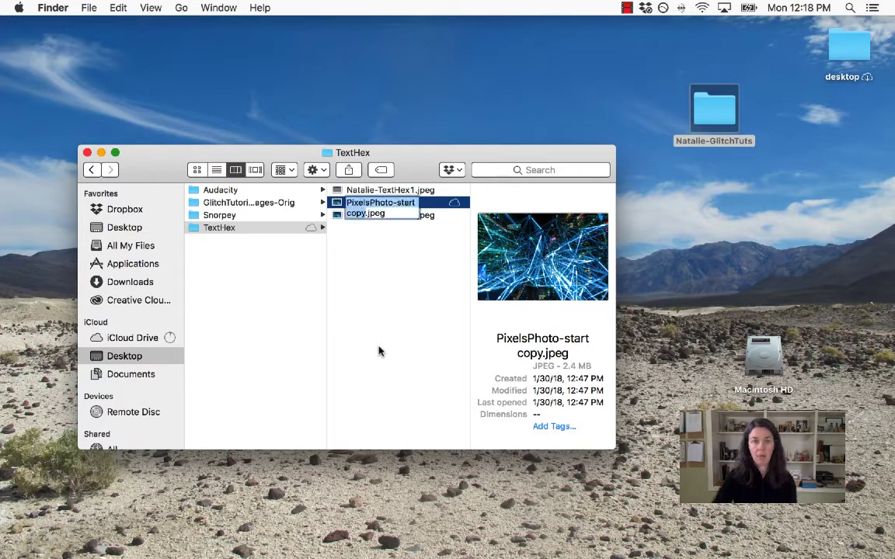
text(Natal)
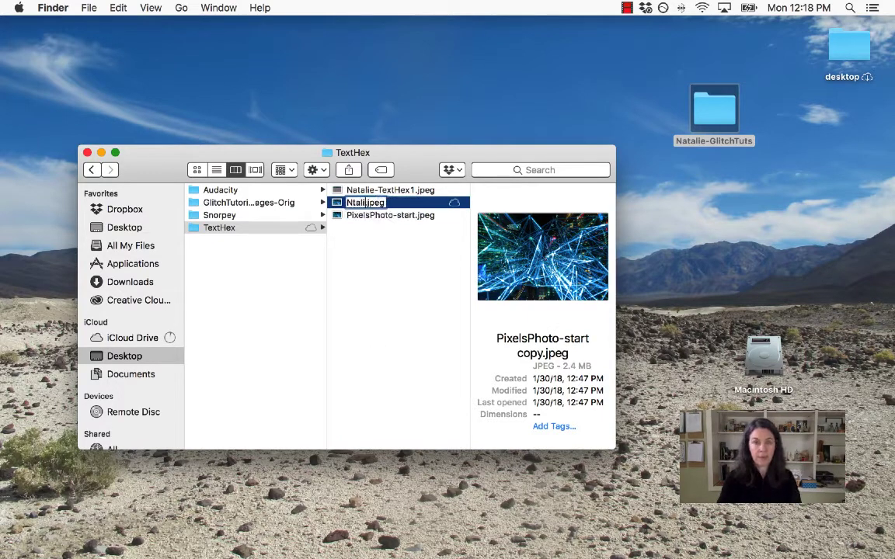
text(ie-Text)
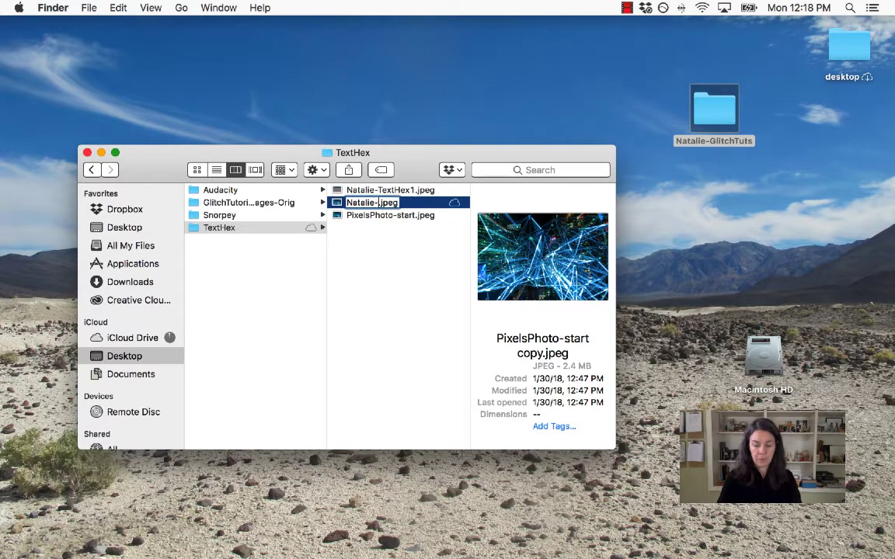
text(Hex)
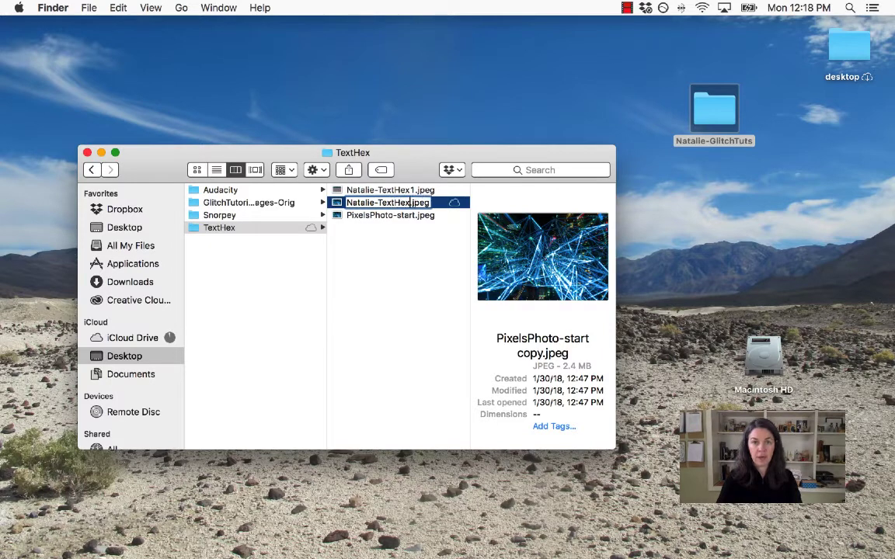
text(2)
key(Return)
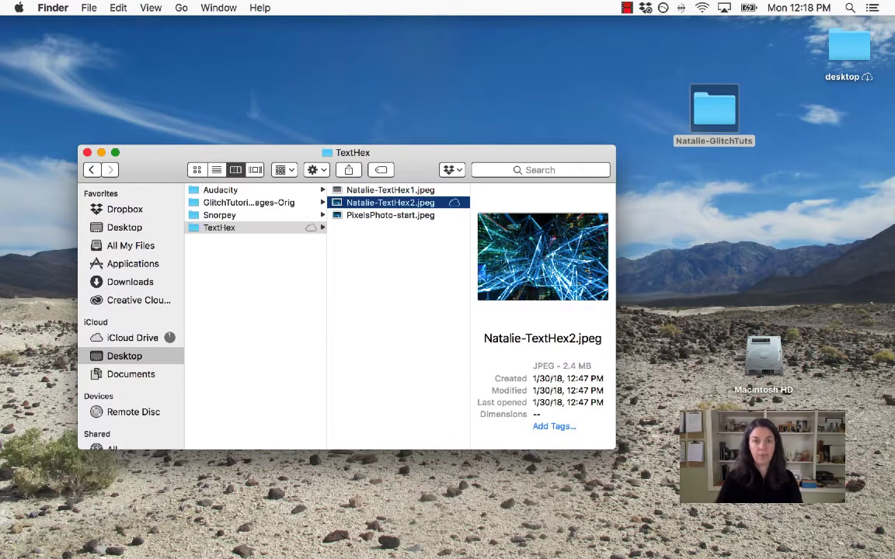
- Open Natalie-TextHex2.jpeg in Preview and shrink the image window to roughly half its width and height
right_click(341, 203)
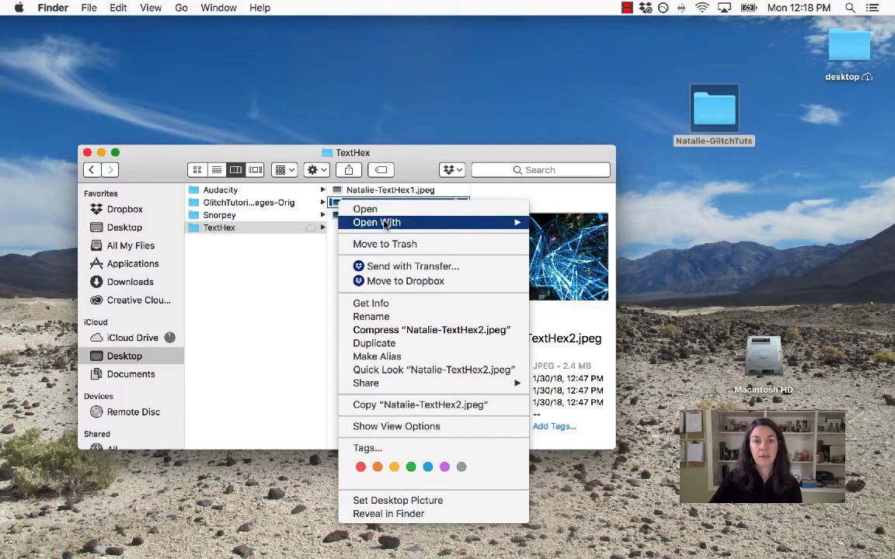
mouse_move(383, 224)
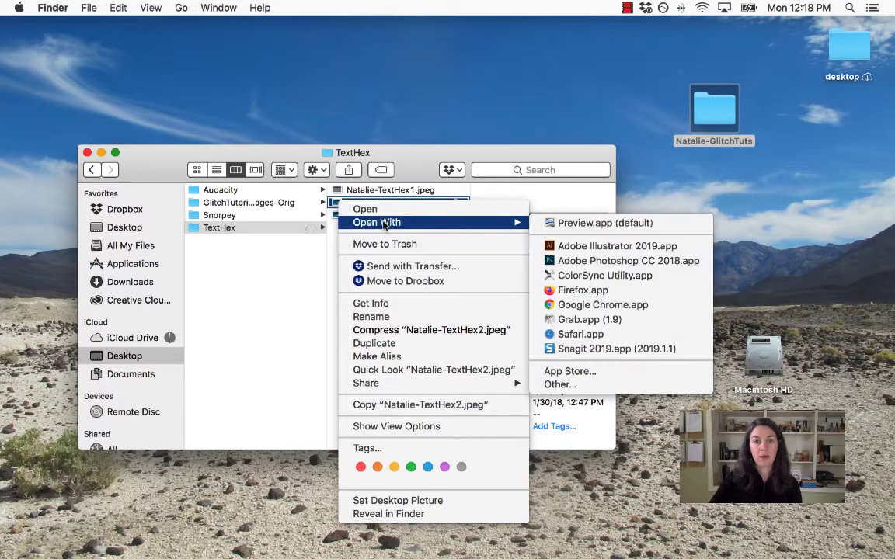
click(642, 225)
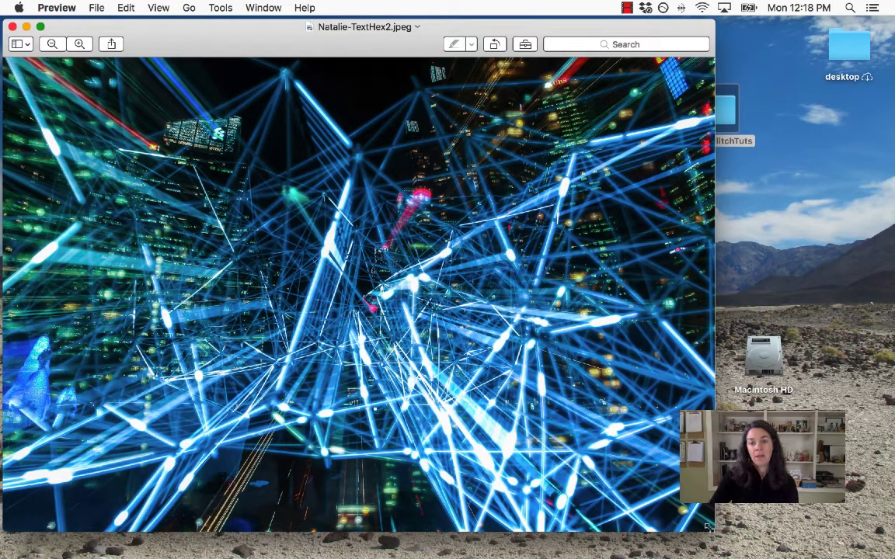
drag(712, 530, 388, 276)
- Open Natalie-TextHex2.jpeg from the TextHex folder in TextEdit while keeping the image open in Preview
drag(413, 168, 556, 208)
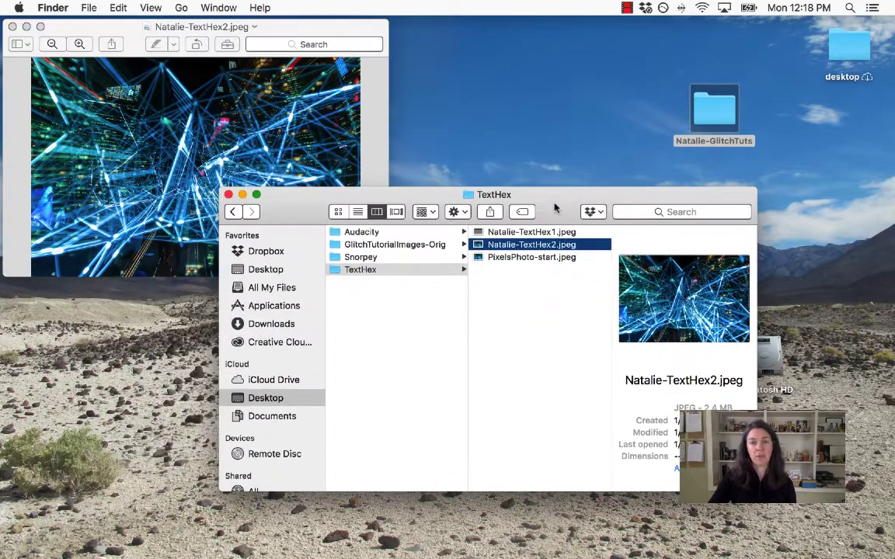
right_click(512, 247)
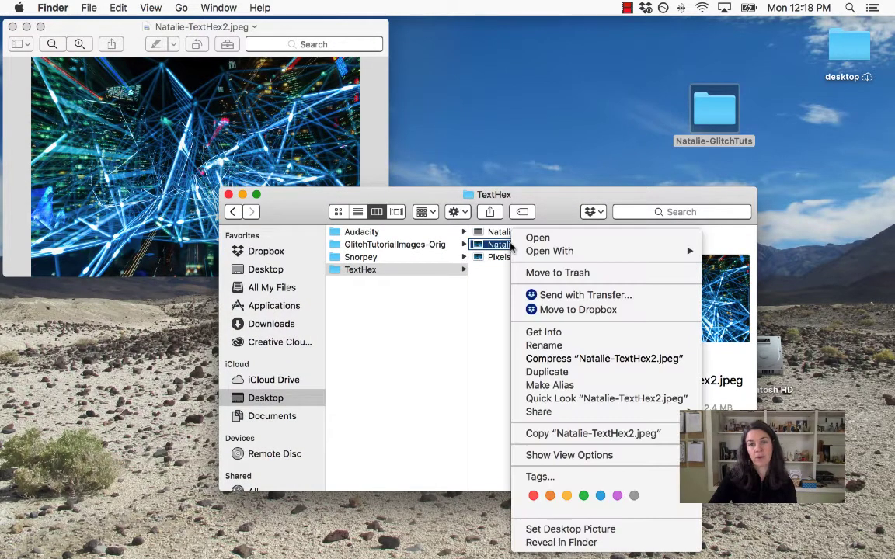
mouse_move(605, 251)
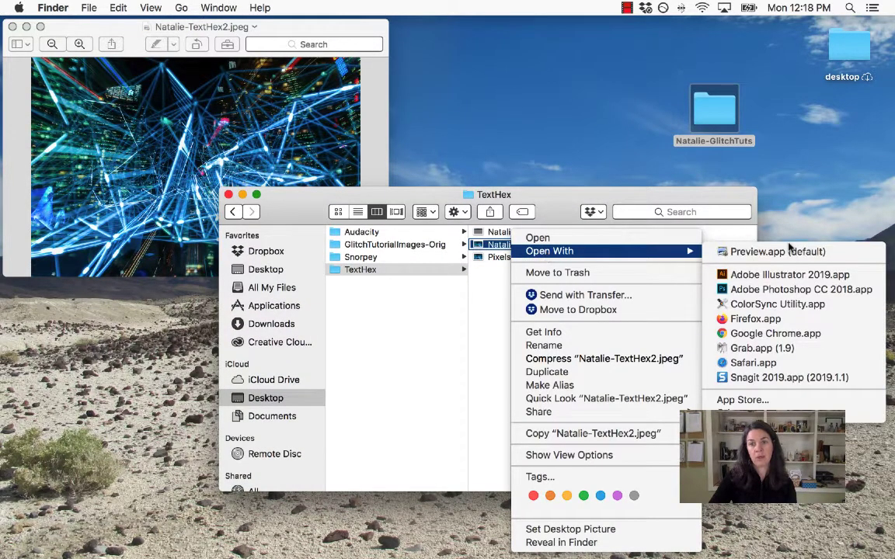
click(746, 414)
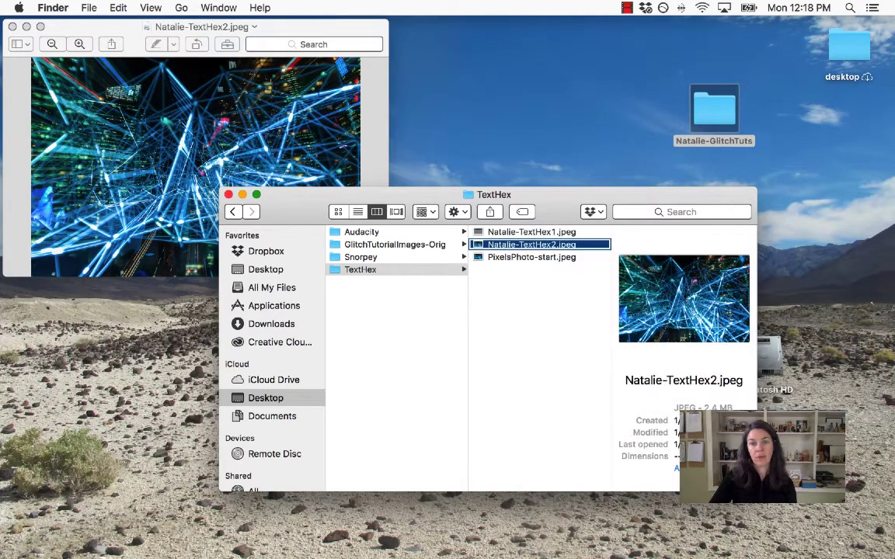
scroll(394, 199, down, 10)
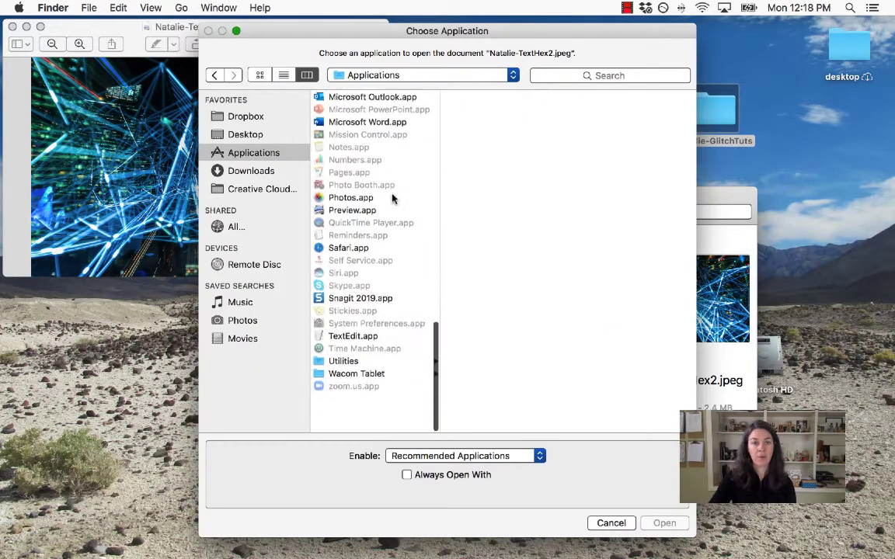
click(341, 375)
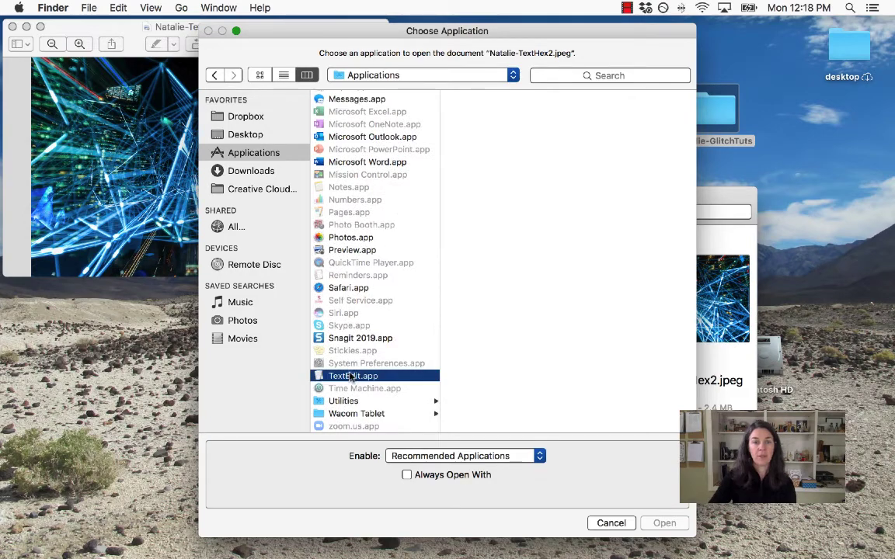
click(664, 523)
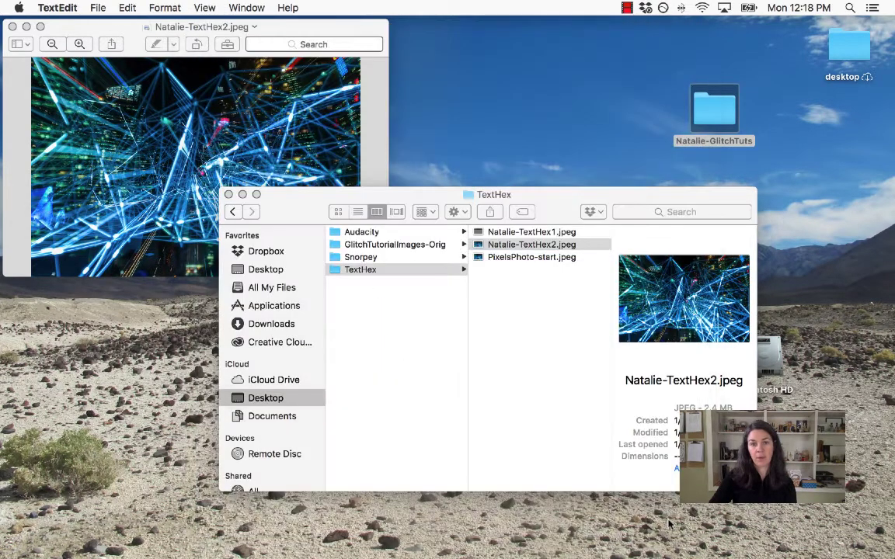
- Minimize the TextHex folder window and place the TextEdit window beside the Preview image
drag(545, 28, 653, 185)
click(751, 192)
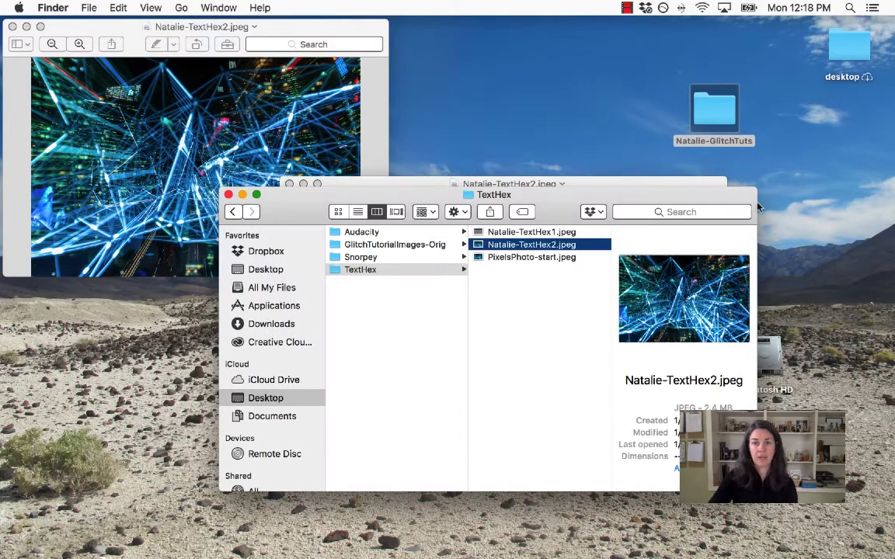
click(242, 195)
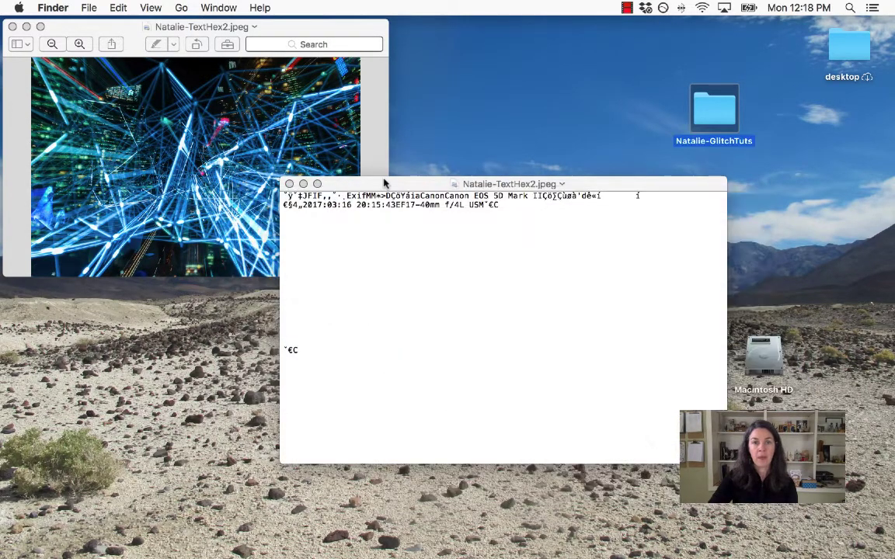
drag(385, 185, 403, 167)
scroll(569, 282, down, 5)
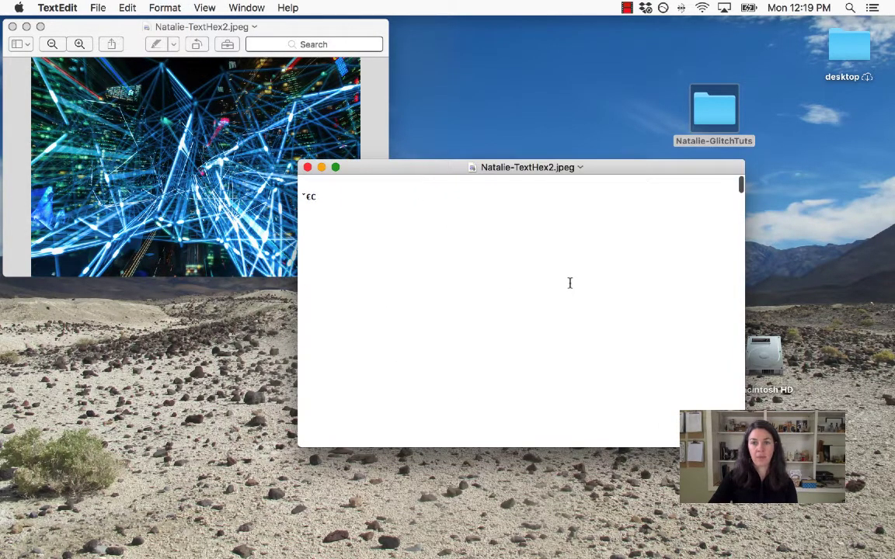
scroll(570, 283, down, 20)
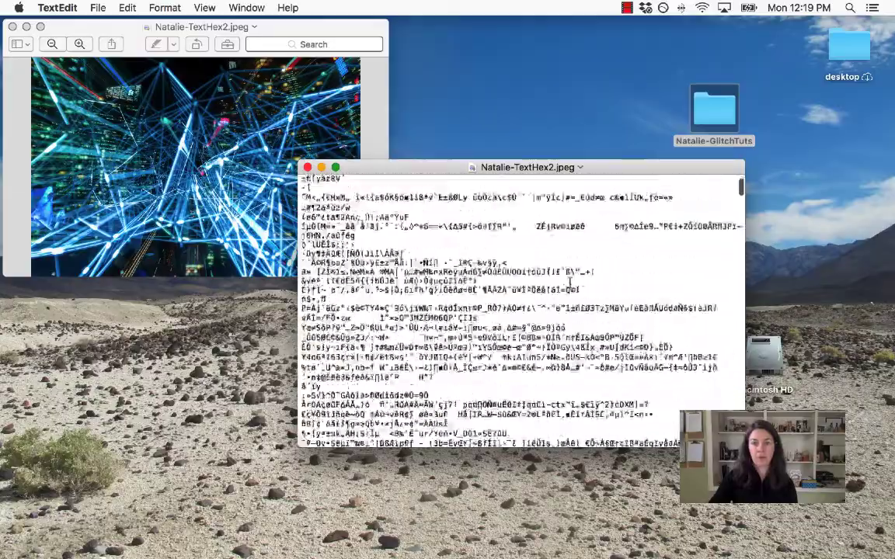
scroll(570, 283, down, 20)
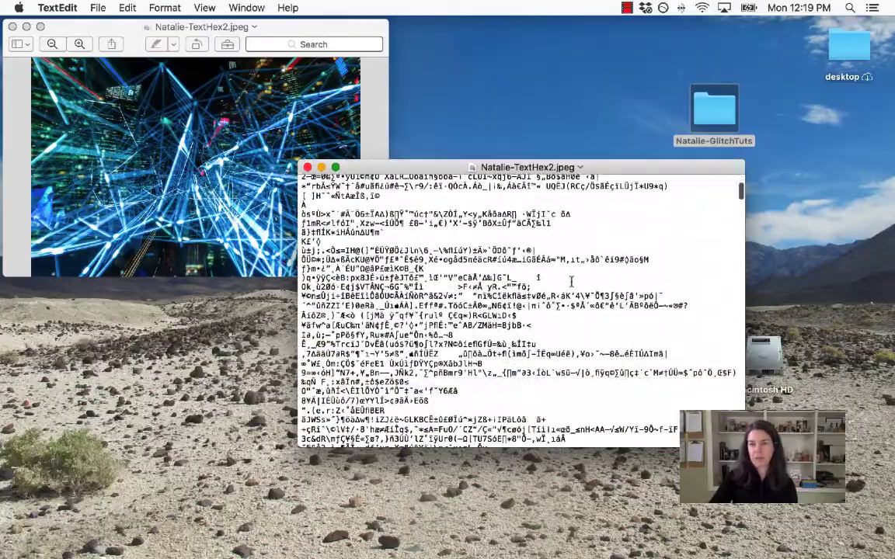
- Switch to Chrome, copy the interartive.org glitch-art article text from "Bodies and machines" through "intervention by the public.", and minimize the browser
mouse_move(356, 543)
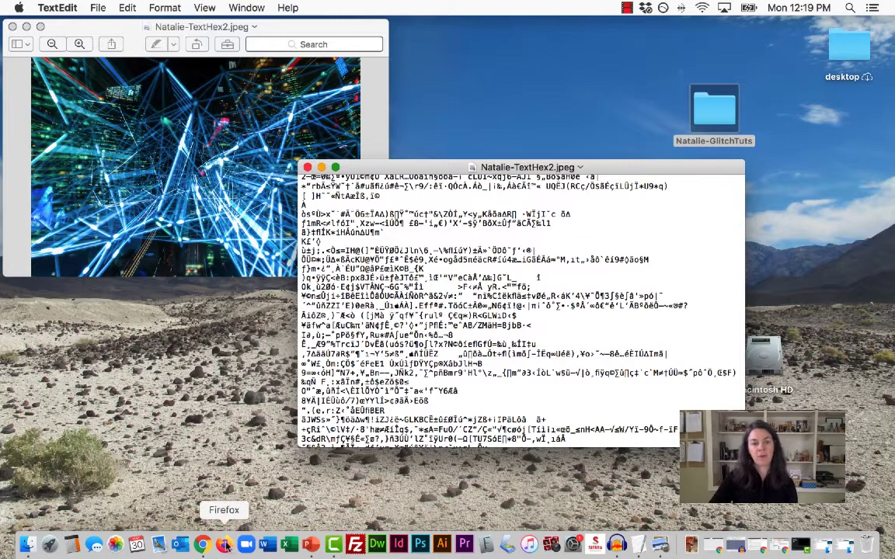
click(201, 544)
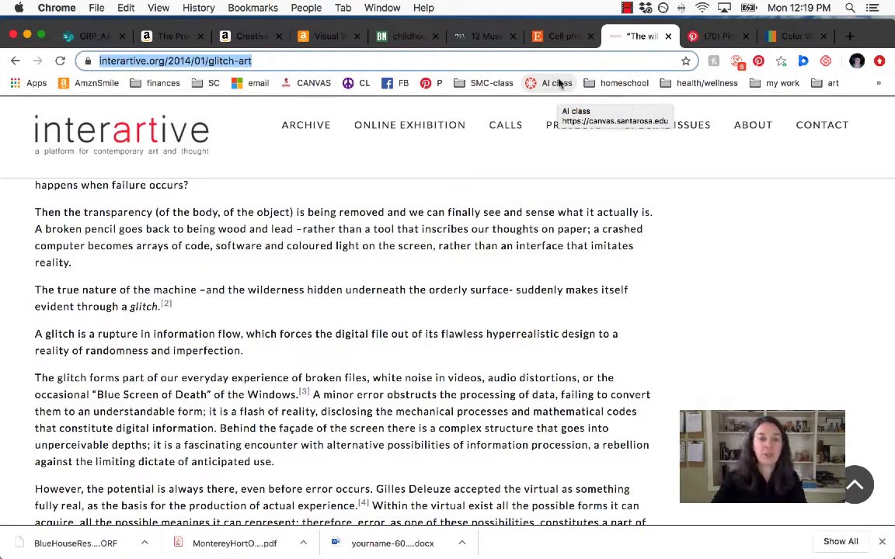
scroll(400, 305, up, 5)
scroll(400, 304, down, 1)
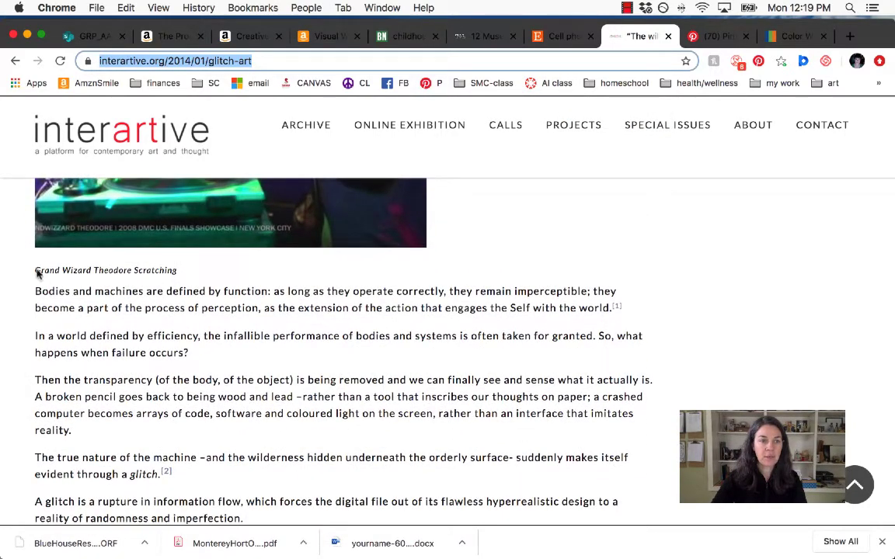
drag(53, 299, 282, 531)
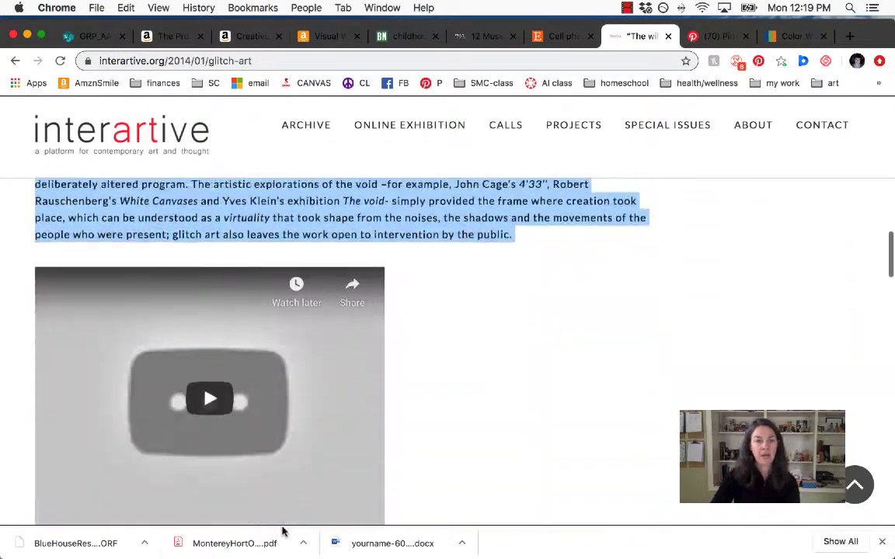
click(399, 273)
drag(448, 204, 535, 277)
scroll(497, 232, up, 3)
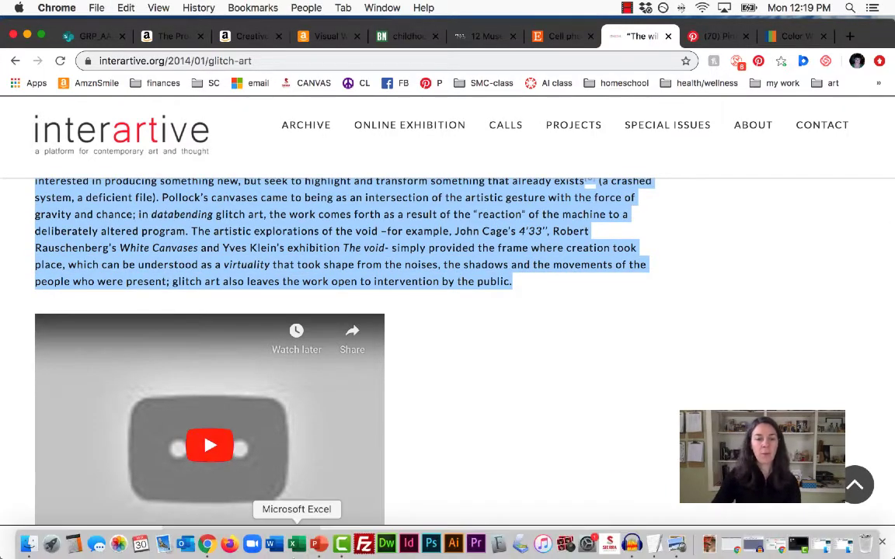
click(27, 35)
- Insert a gap of about nine blank lines roughly halfway through the Natalie-TextHex2.jpeg data in TextEdit
click(391, 244)
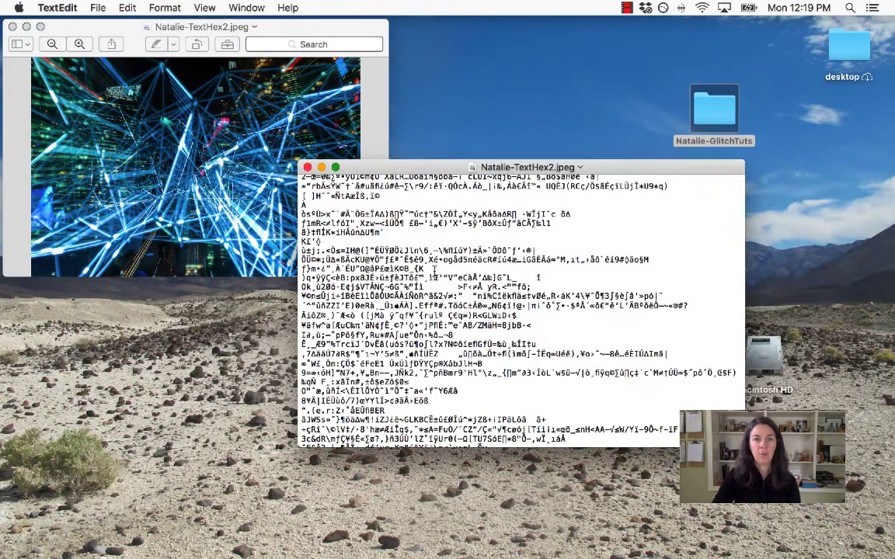
scroll(420, 264, down, 5)
scroll(436, 271, down, 5)
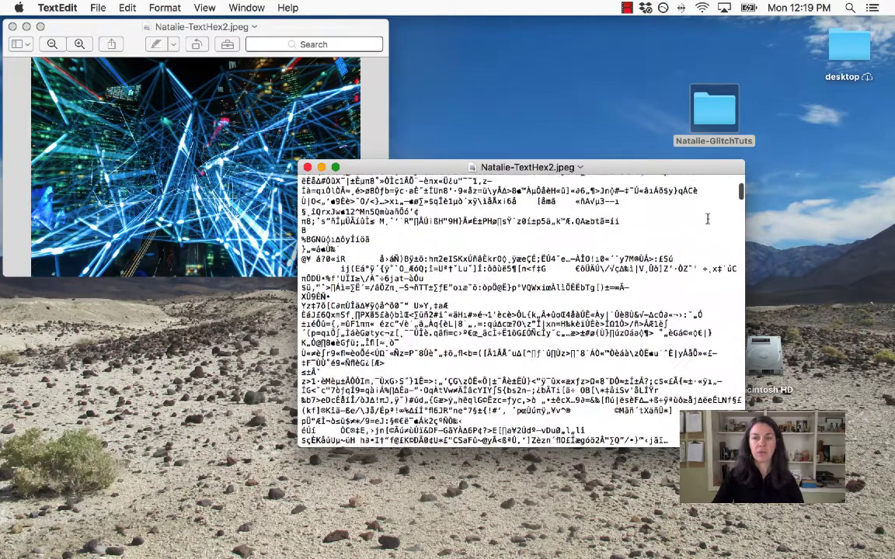
drag(742, 192, 737, 305)
click(410, 321)
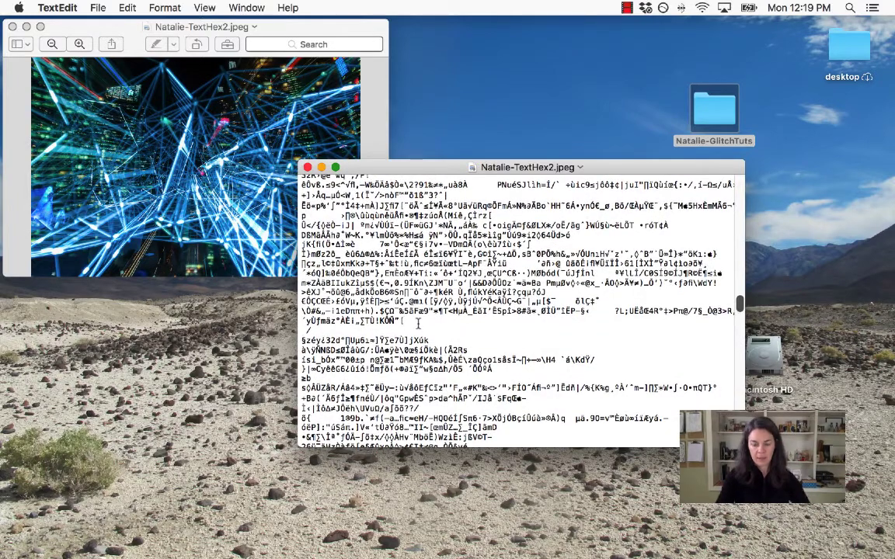
key(Return)
key(Return)
key(Return)
key(Return)
key(Return)
key(Return)
key(Return)
key(Return)
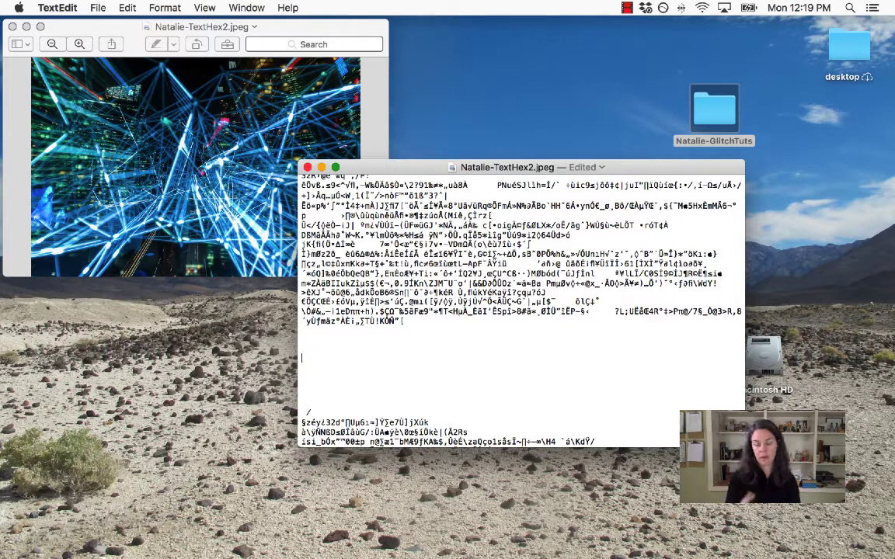
- Paste the copied article text into the blank gap in the image data
key(Up)
key(Up)
key(Up)
key(Up)
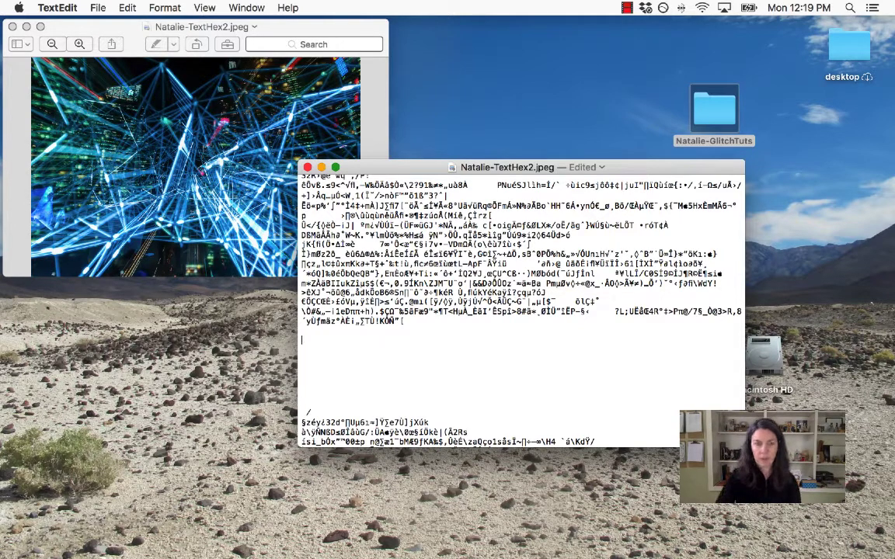
key(Down)
key(Down)
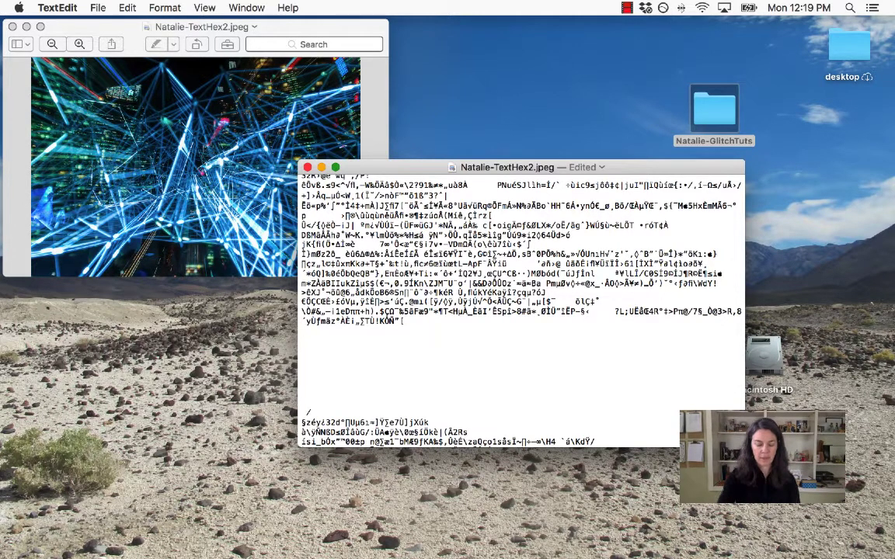
key(super+v)
- Review the pasted article text, save Natalie-TextHex2.jpeg and check the image in Preview
scroll(428, 279, up, 3)
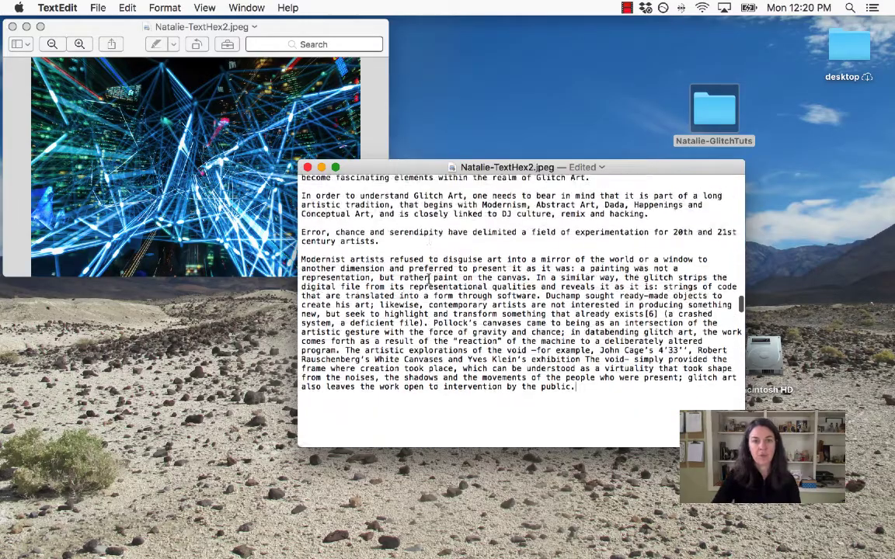
scroll(428, 279, up, 10)
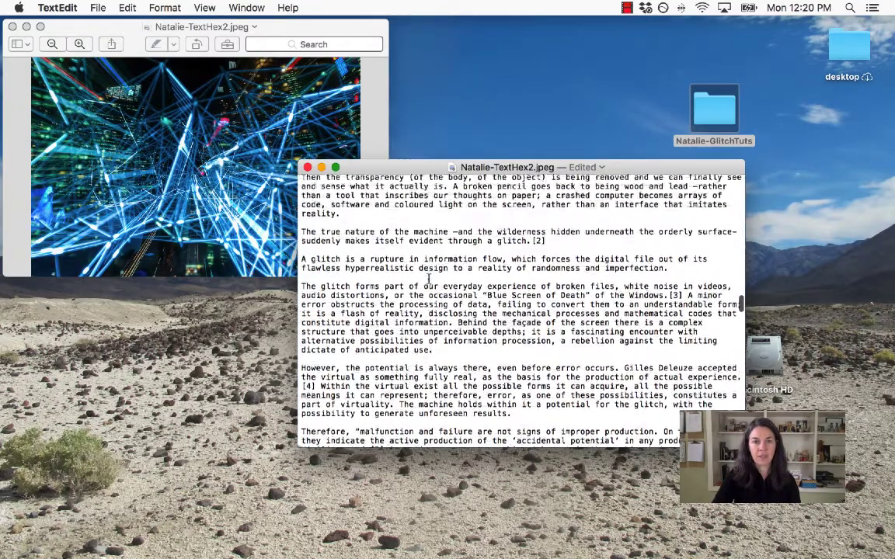
scroll(428, 280, up, 10)
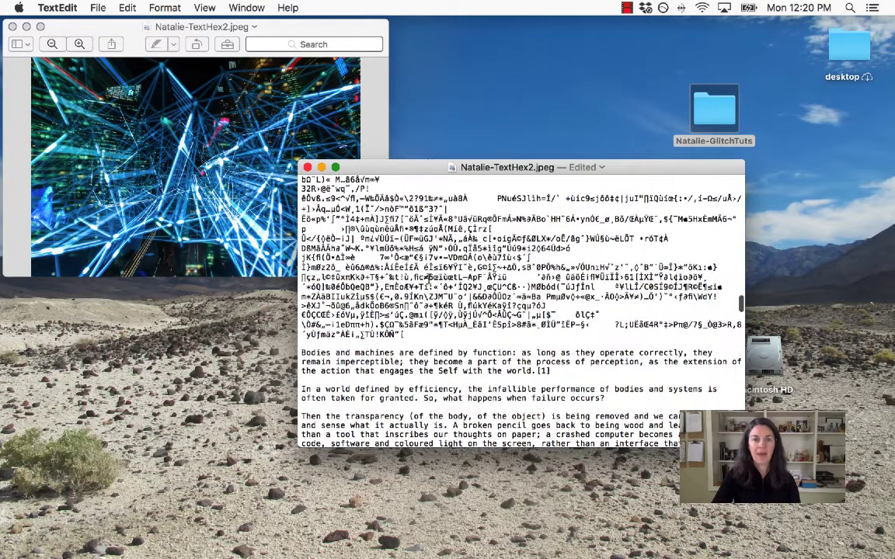
scroll(428, 277, down, 3)
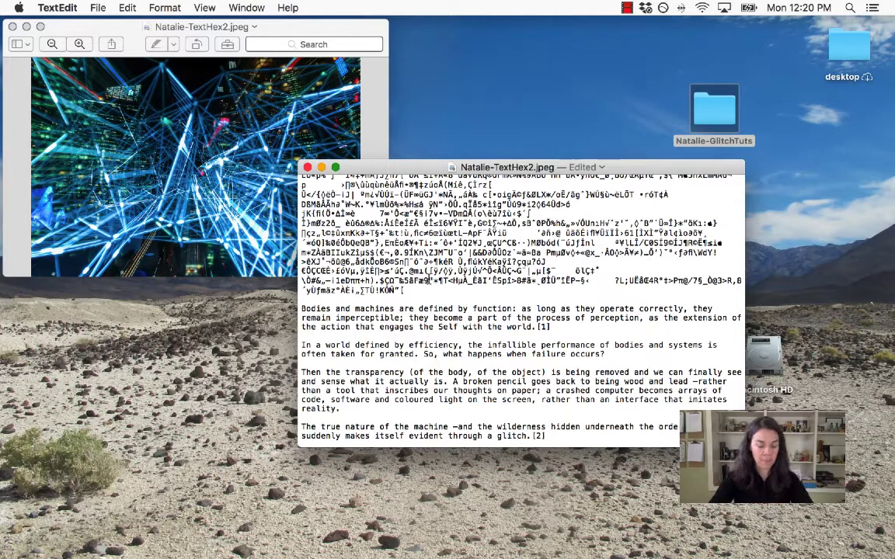
key(super+s)
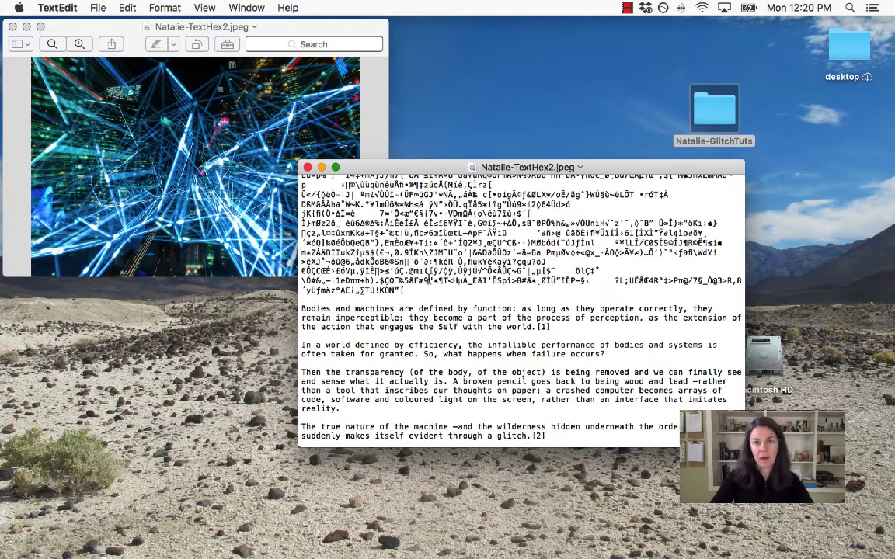
click(194, 148)
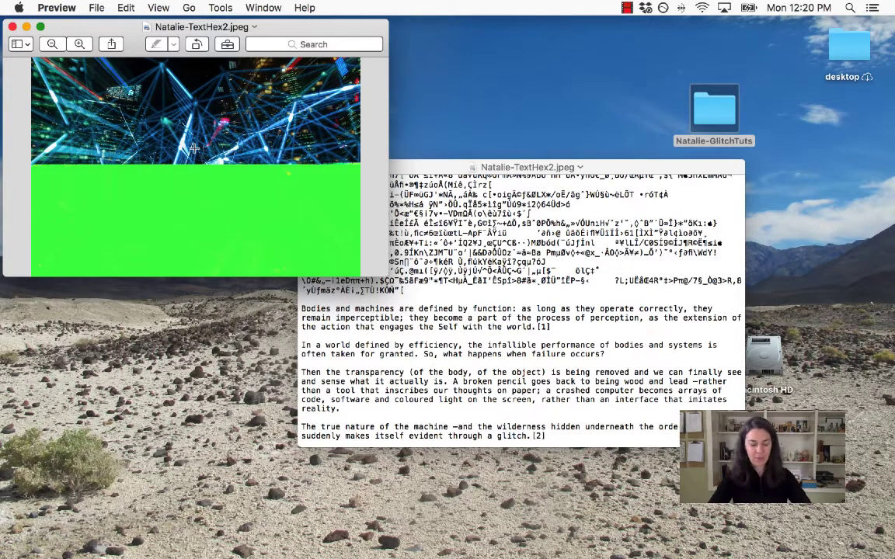
- Undo the article paste in TextEdit, save the file again and recheck the image in Preview
click(494, 244)
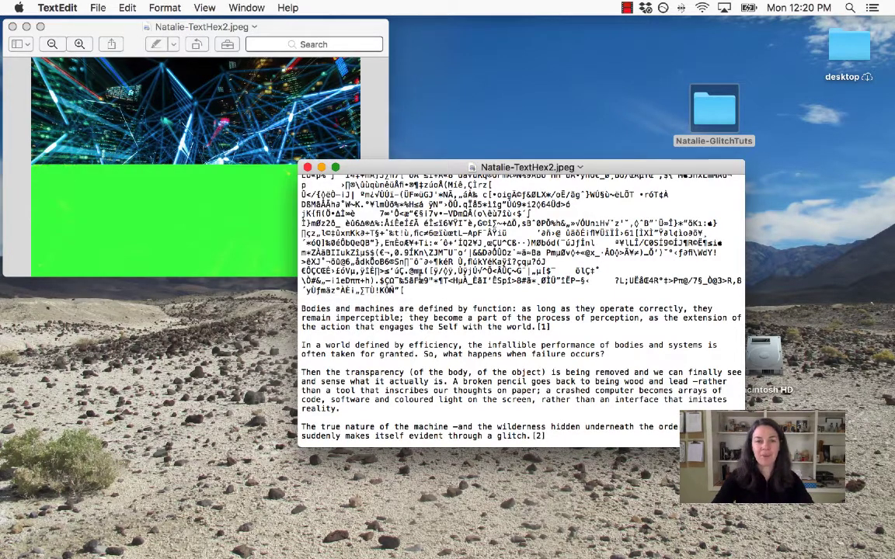
key(super+z)
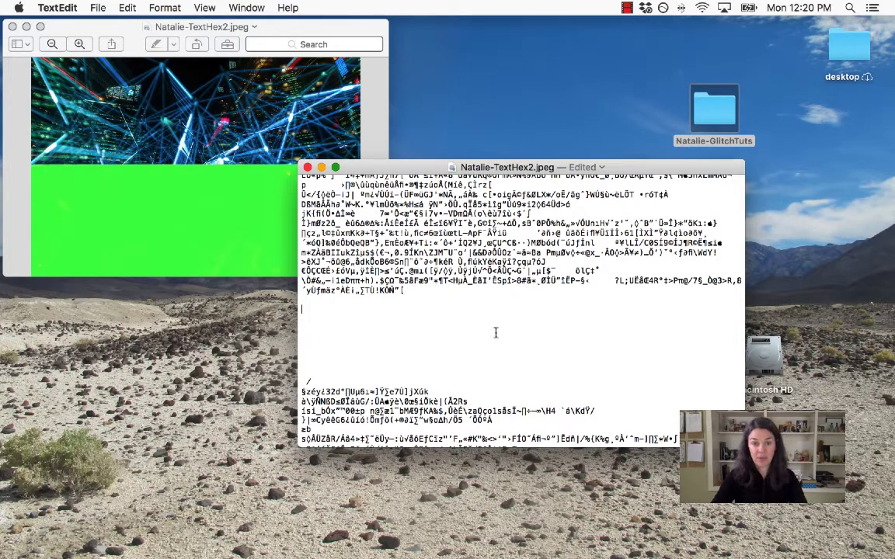
key(super+s)
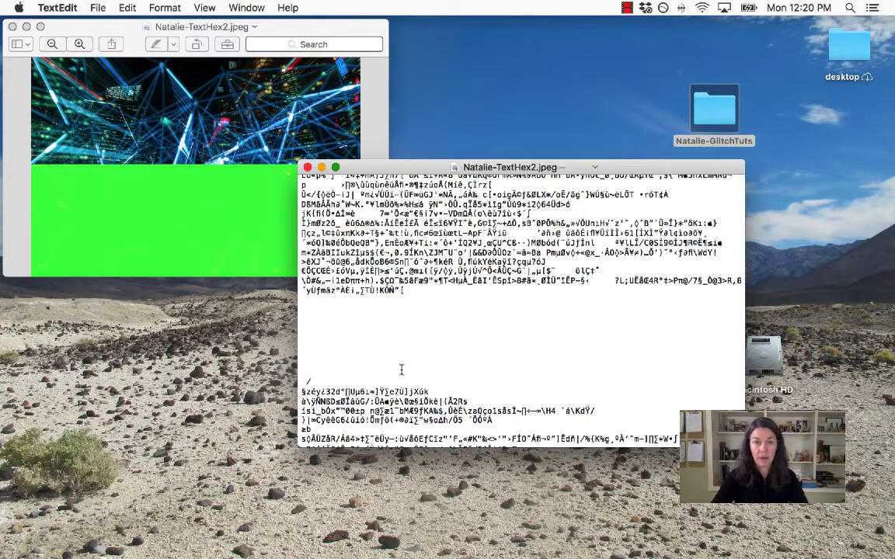
click(194, 201)
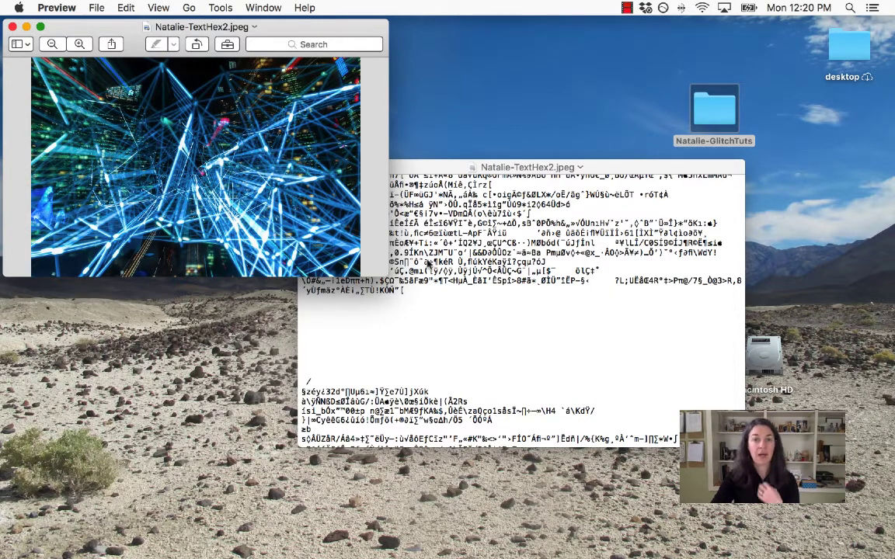
- Move to a point roughly one sixth of the way through the Natalie-TextHex2.jpeg data in TextEdit
scroll(552, 304, down, 10)
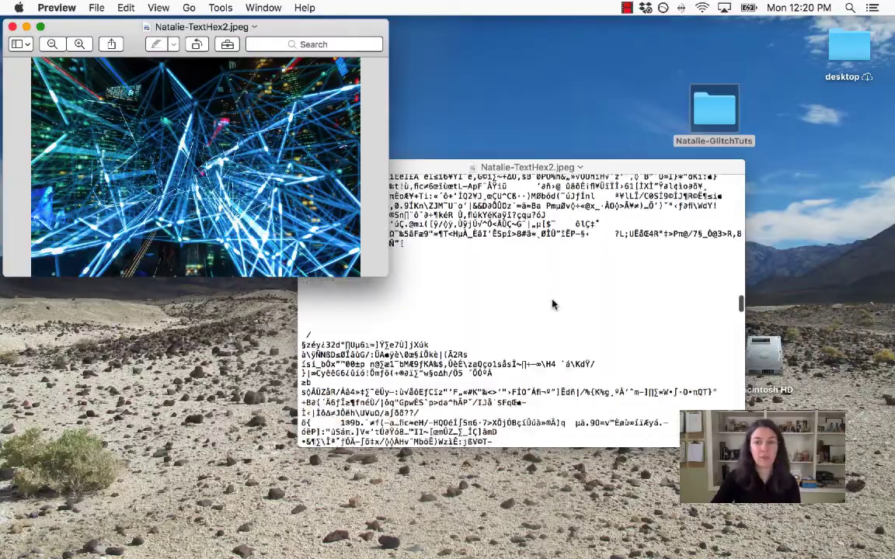
scroll(552, 304, up, 10)
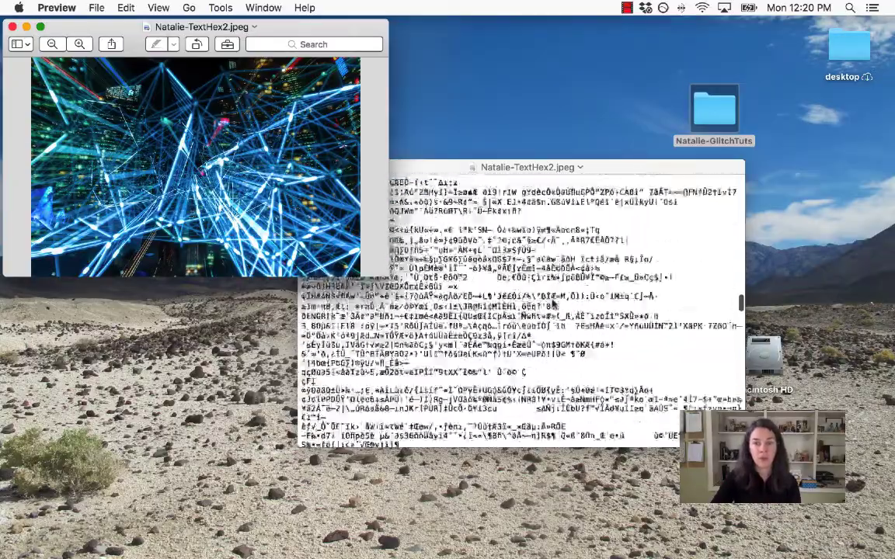
scroll(552, 304, down, 10)
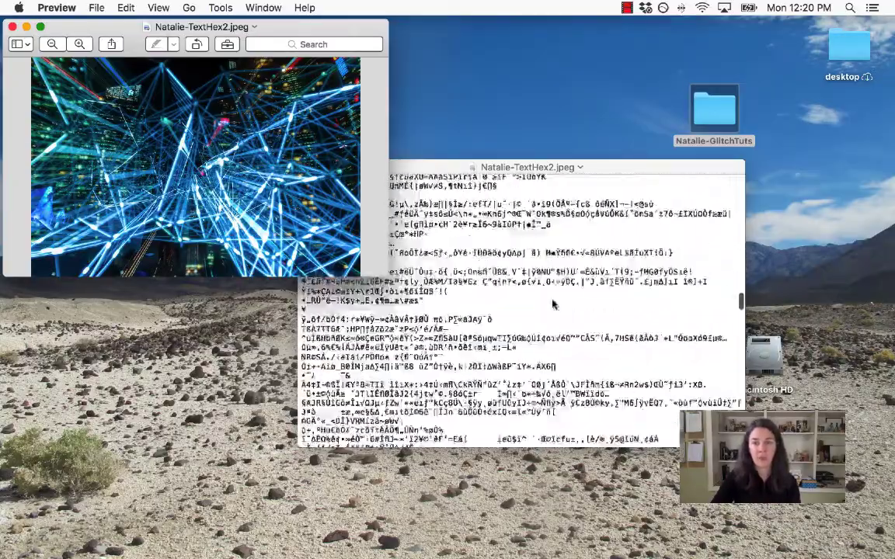
drag(739, 301, 739, 215)
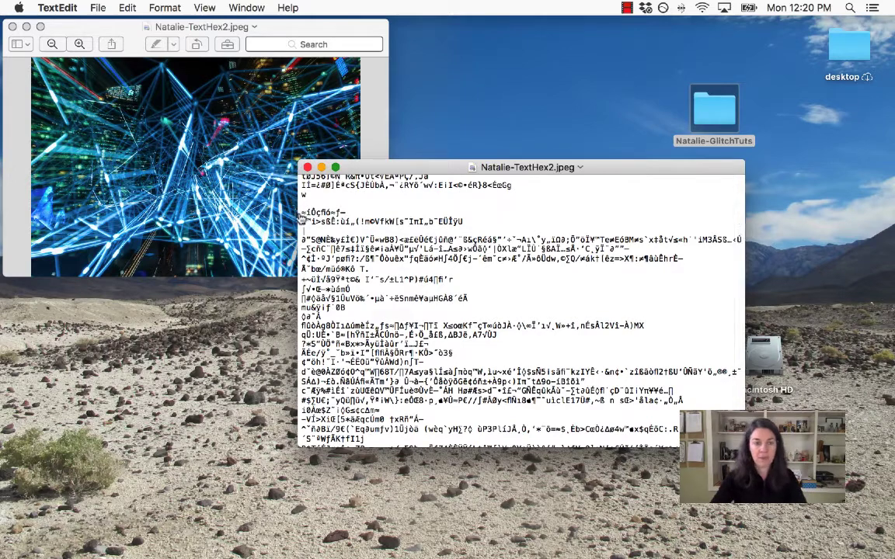
- Switch to the interartive.org glitch-art article in Chrome and copy the paragraph beginning "In a world defined by efficiency"
key(super+Tab)
key(super+Tab)
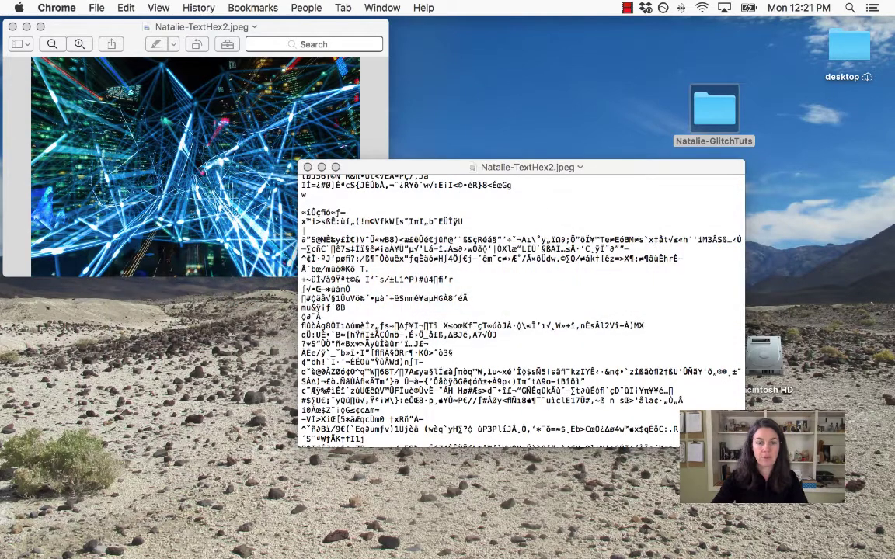
mouse_move(465, 546)
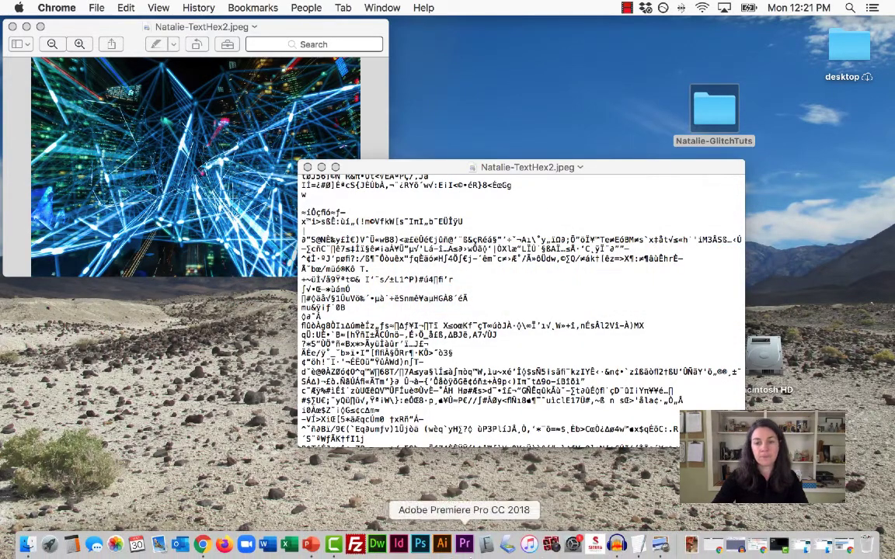
click(845, 547)
scroll(396, 359, up, 10)
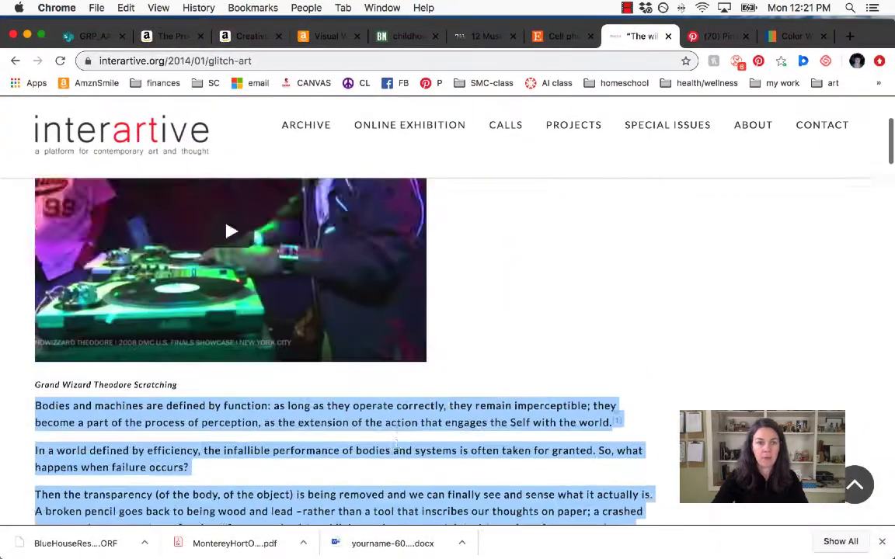
scroll(373, 382, down, 2)
click(138, 359)
scroll(107, 358, down, 2)
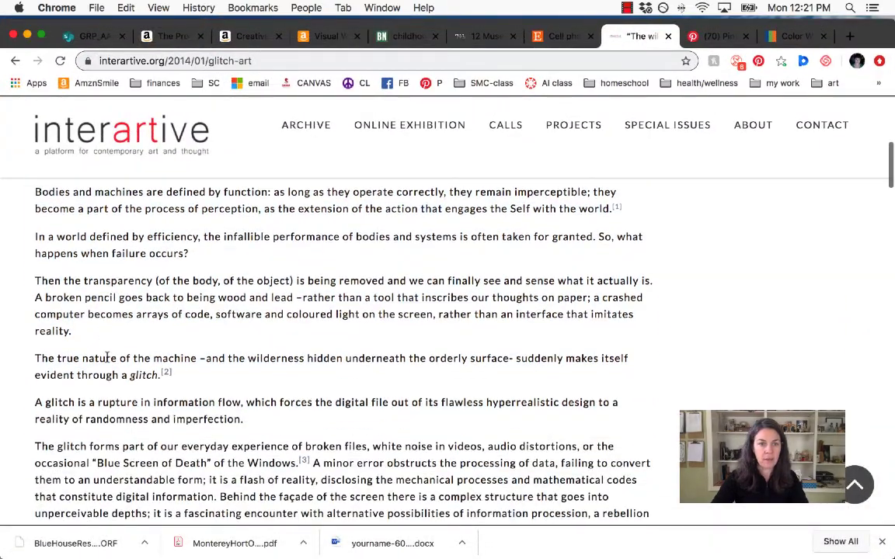
drag(34, 237, 200, 250)
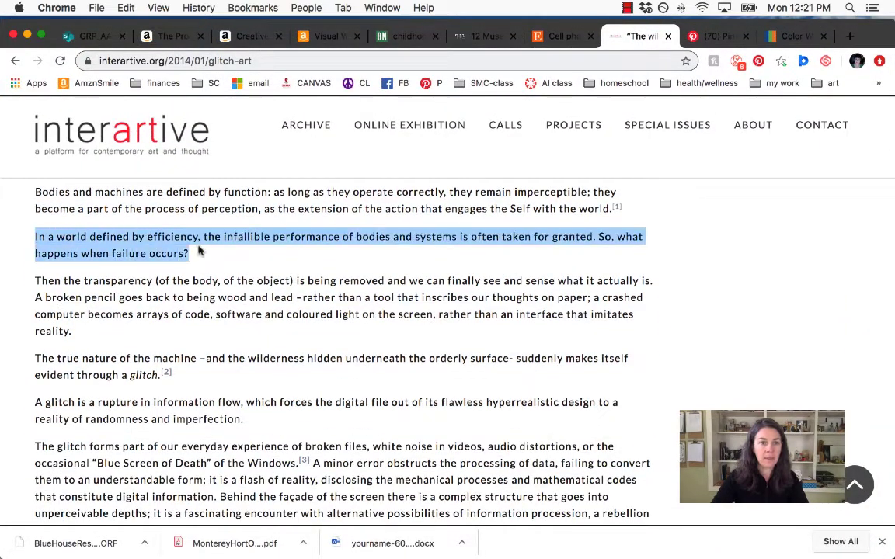
key(super+c)
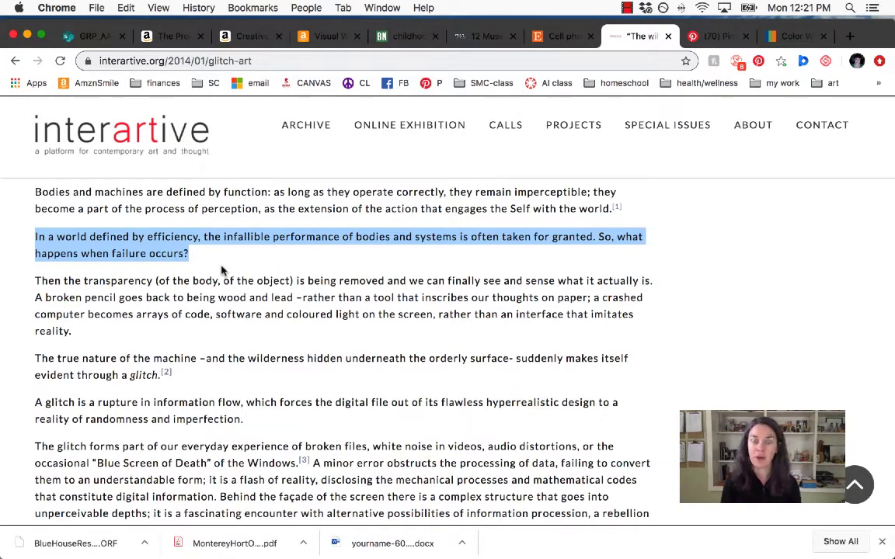
- In TextEdit, dismiss the keychain password request, open a gap of a few blank lines in the early image data and paste the copied paragraph
key(super+Tab)
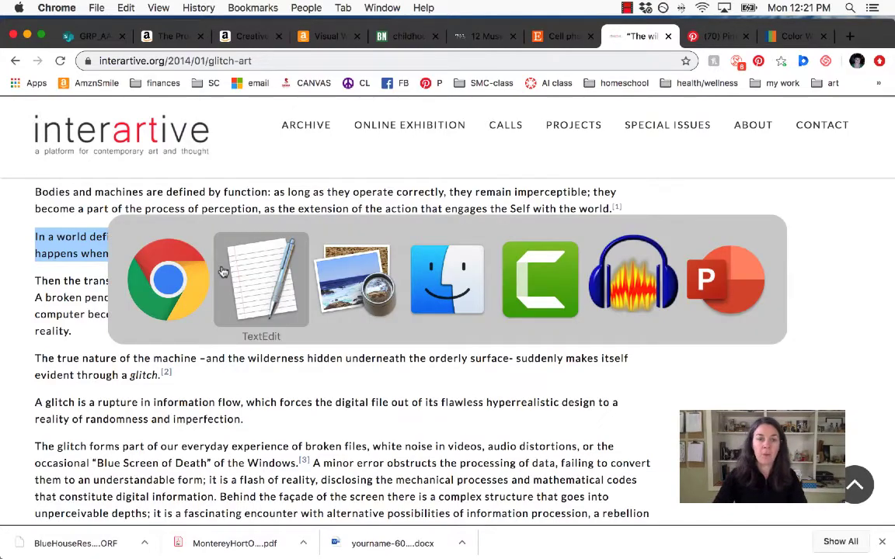
scroll(362, 289, up, 5)
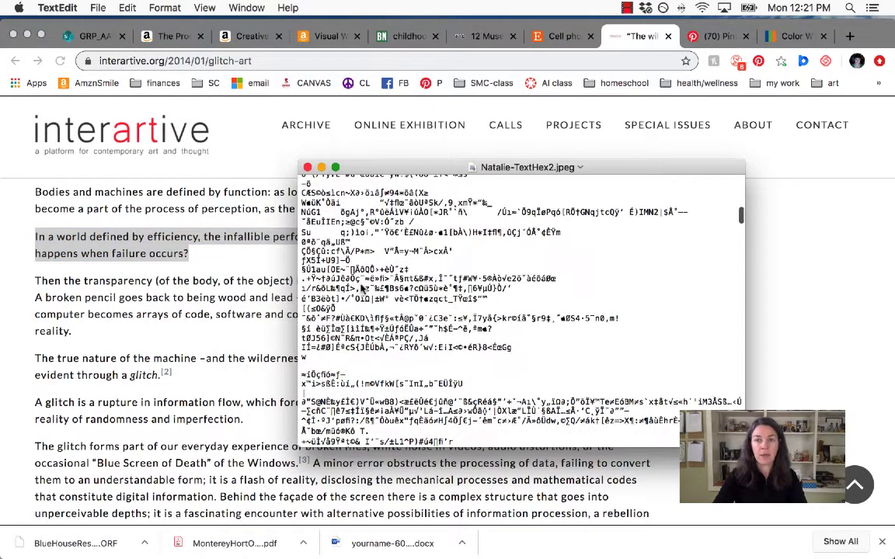
scroll(362, 289, down, 8)
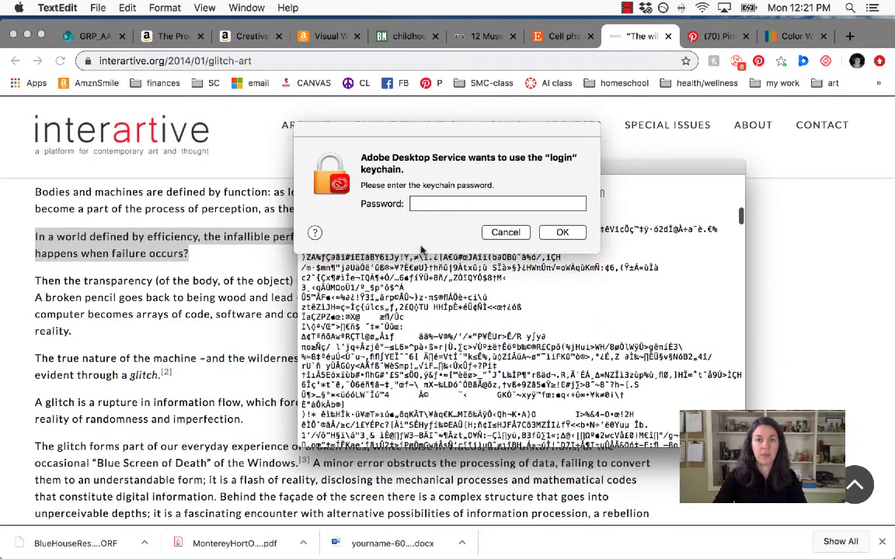
click(504, 233)
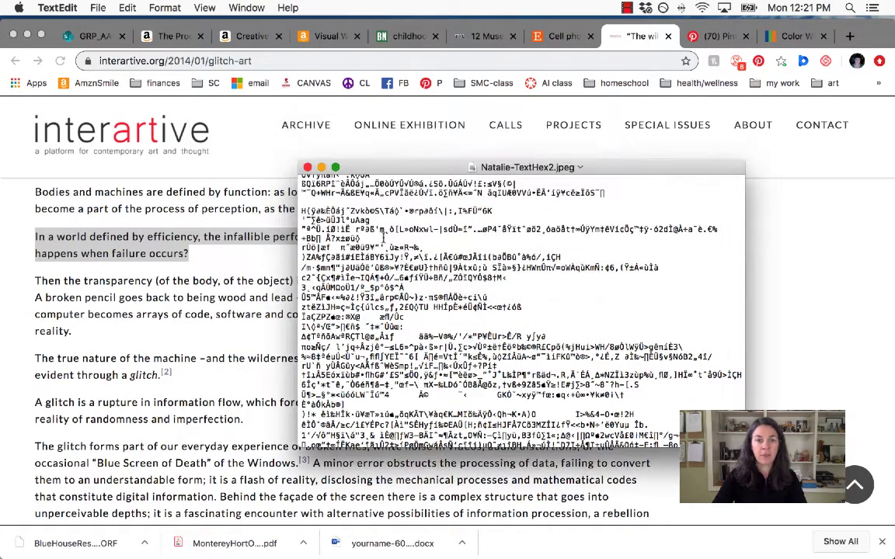
key(Return)
key(Return)
key(Return)
key(Return)
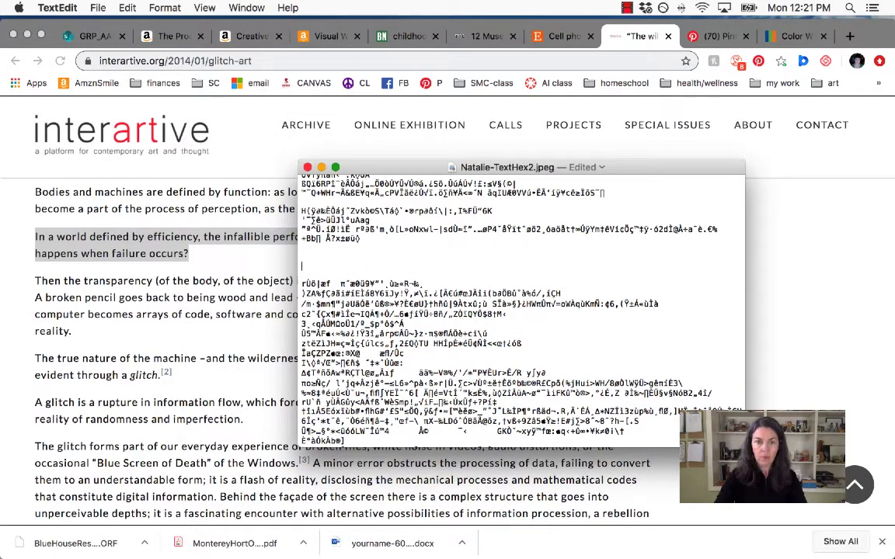
key(super+v)
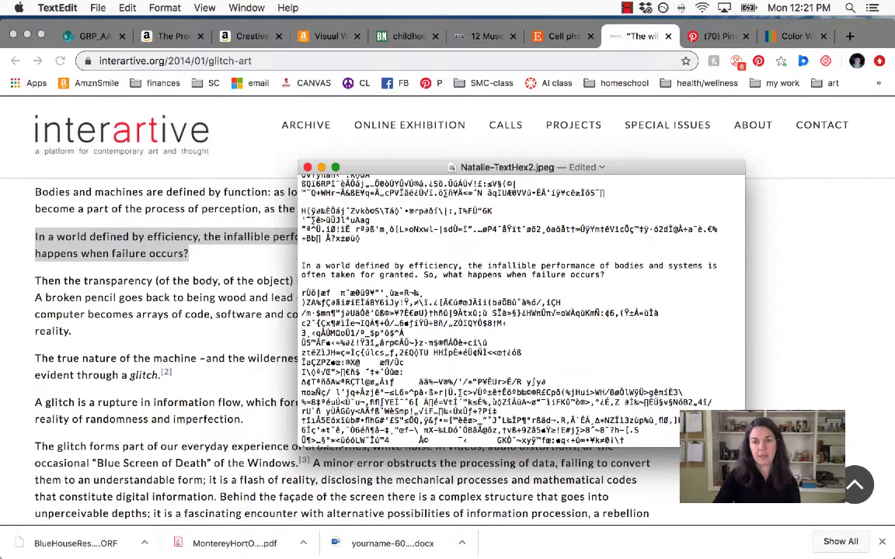
- Save Natalie-TextHex2.jpeg and check the glitched image in Preview
key(super+s)
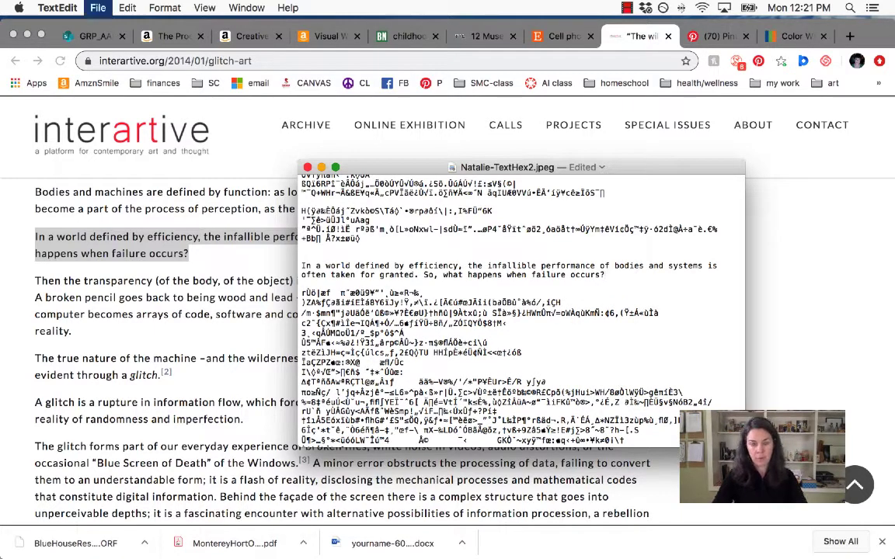
key(super+Tab)
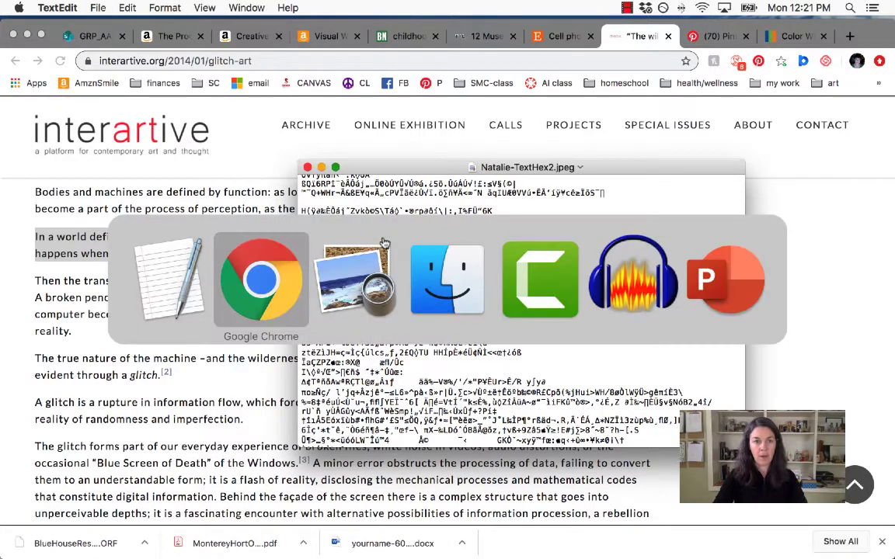
click(383, 244)
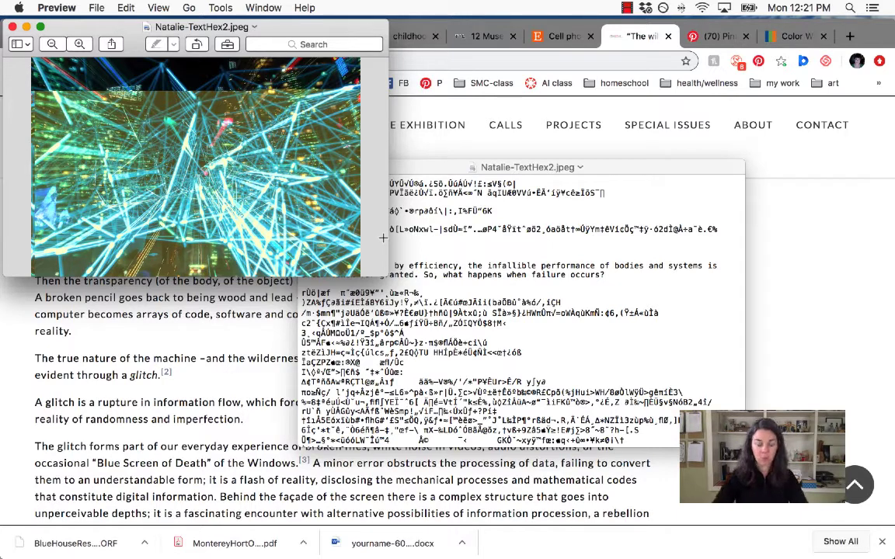
- Select the paragraph beginning "The true nature of the machine" in the Chrome article
click(164, 319)
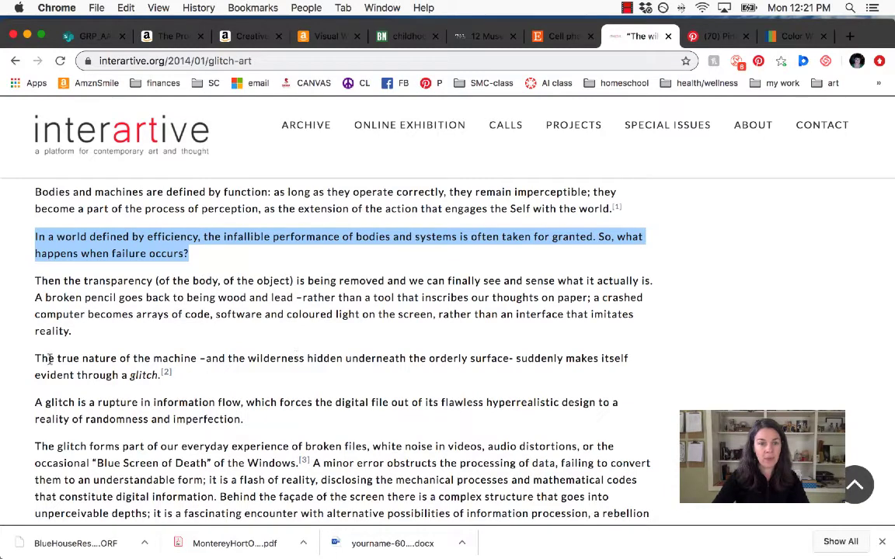
drag(34, 357, 169, 374)
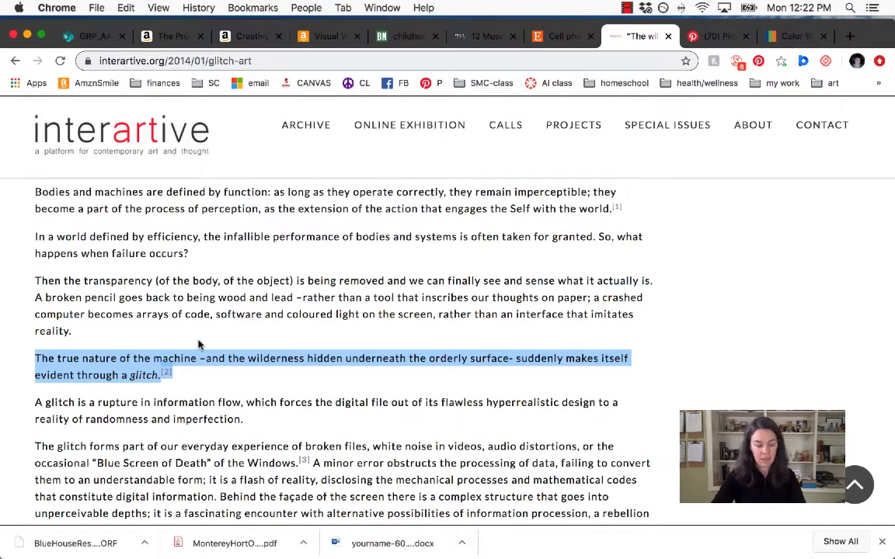
- Switch to TextEdit, open a gap of blank lines further down the data and paste the "In a world defined by efficiency" paragraph there
key(super+Tab)
key(super+Tab)
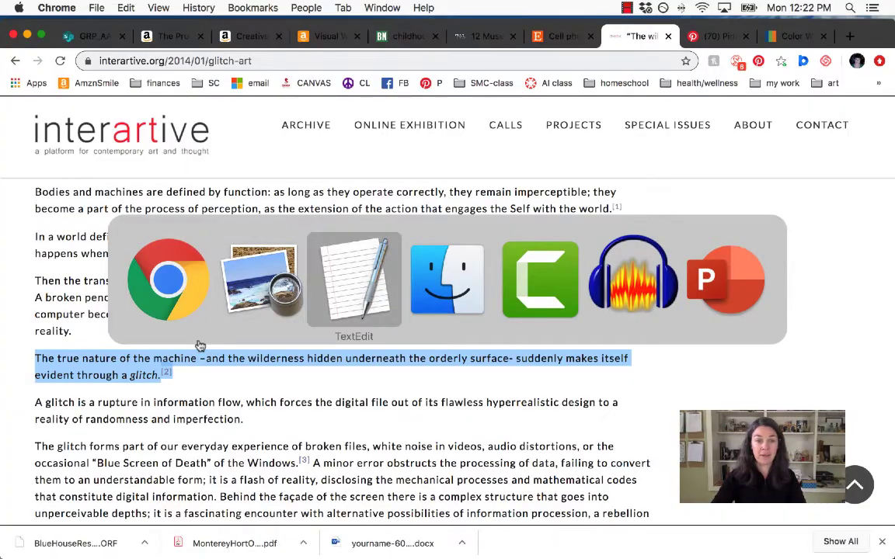
scroll(419, 293, down, 10)
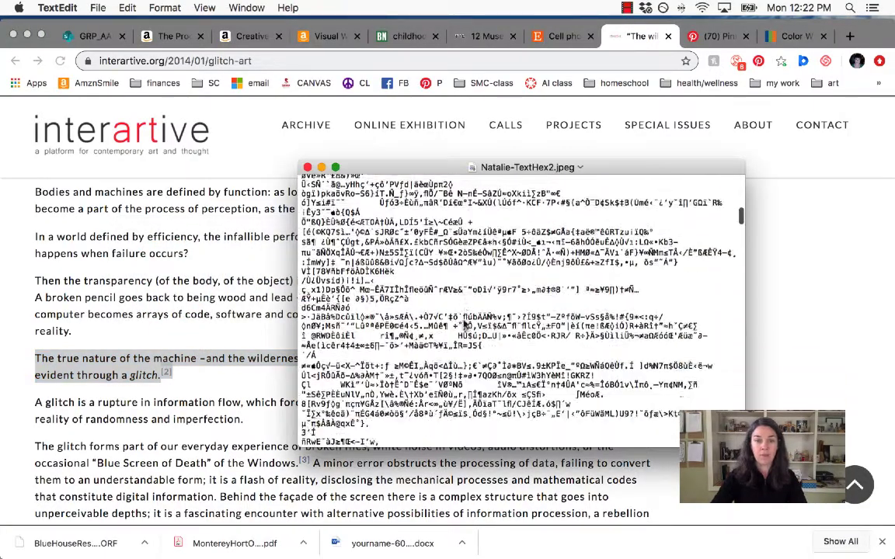
scroll(465, 325, down, 5)
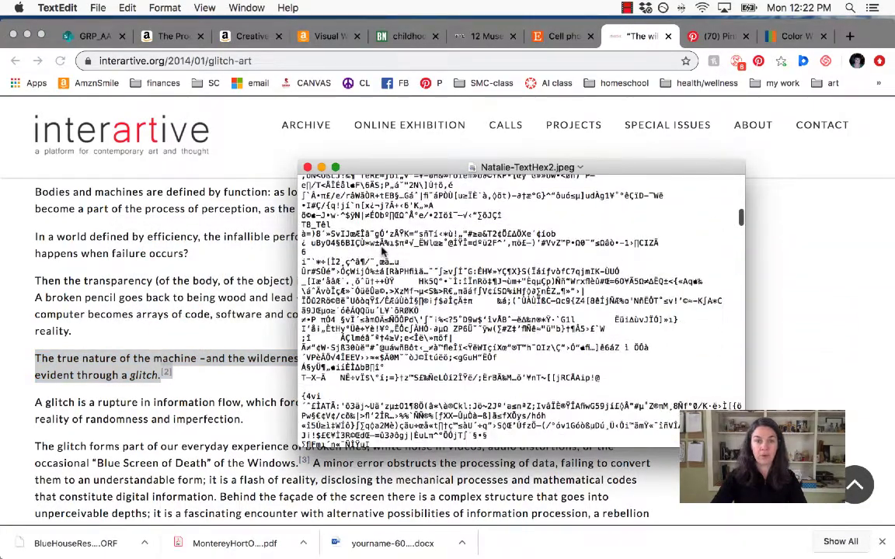
click(383, 253)
key(Return)
key(Return)
key(Return)
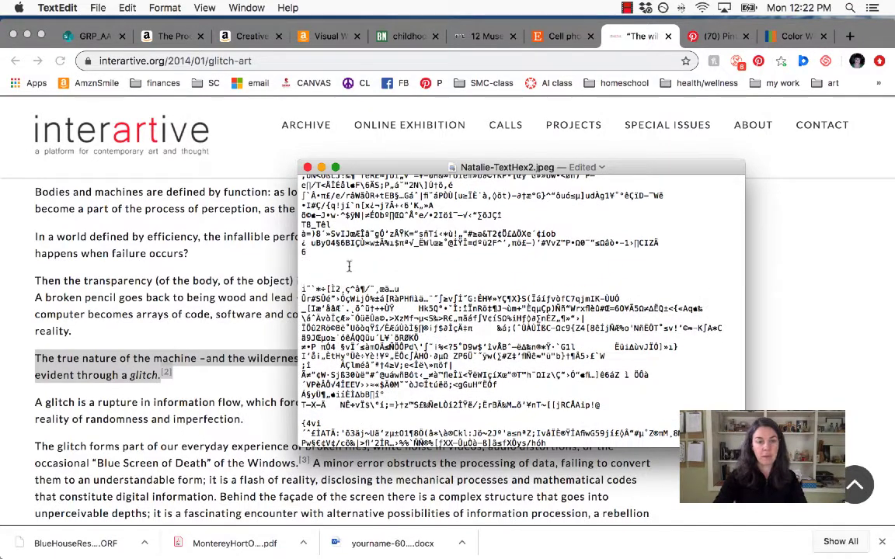
key(super+v)
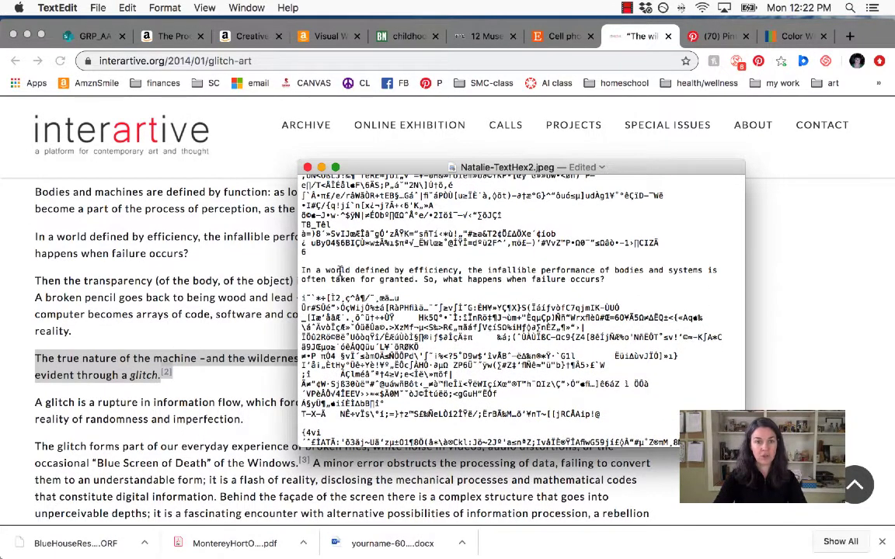
- Save the file with the second pasted paragraph and view the updated image in Preview
key(super+s)
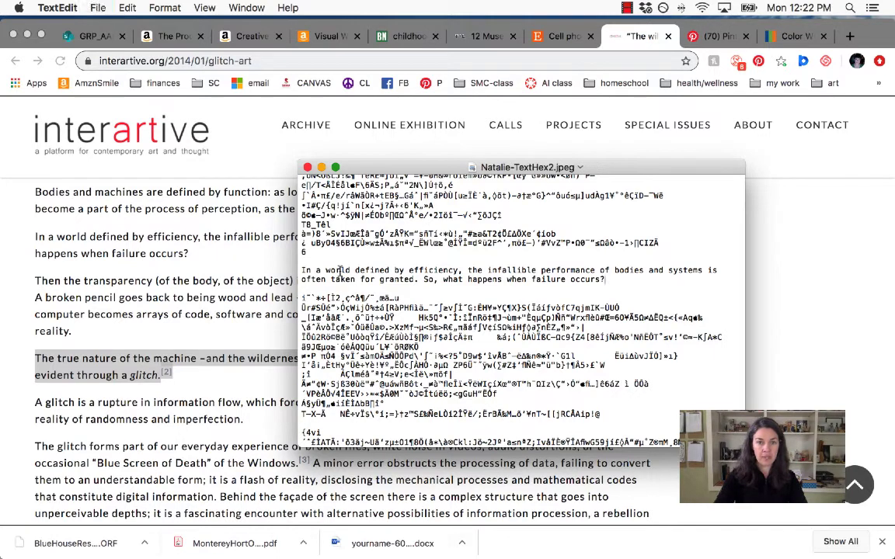
key(super+Tab)
key(super+Tab)
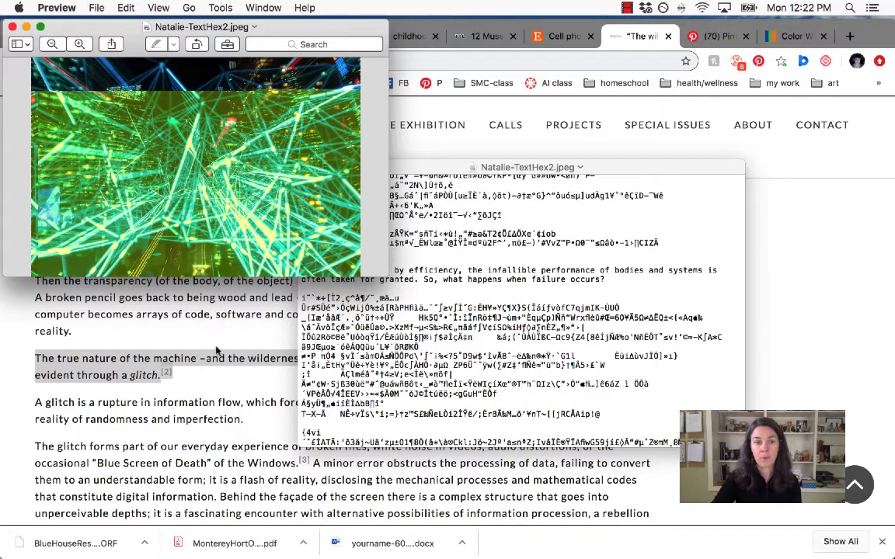
- Return to the article in Chrome and select the paragraph beginning "A glitch is a rupture in information flow"
key(super+Tab)
scroll(389, 381, down, 2)
scroll(388, 381, down, 1)
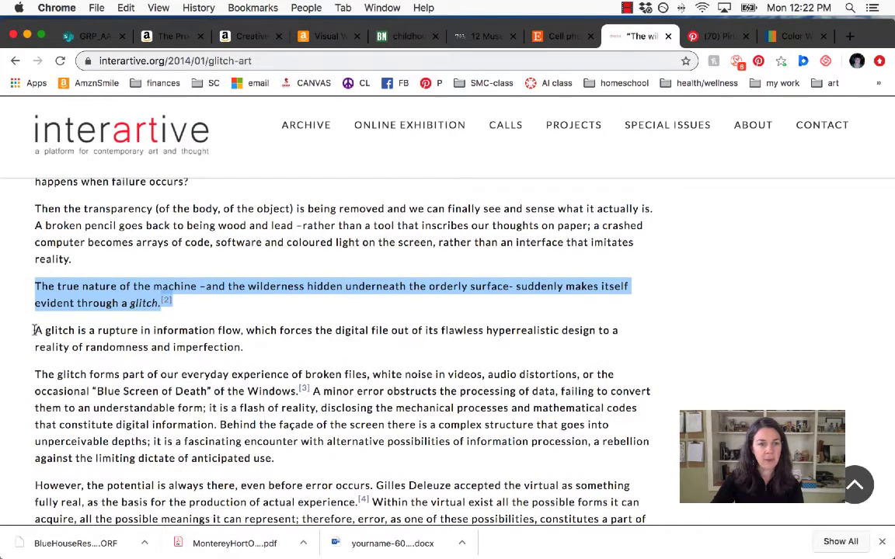
drag(34, 330, 254, 345)
scroll(310, 356, up, 2)
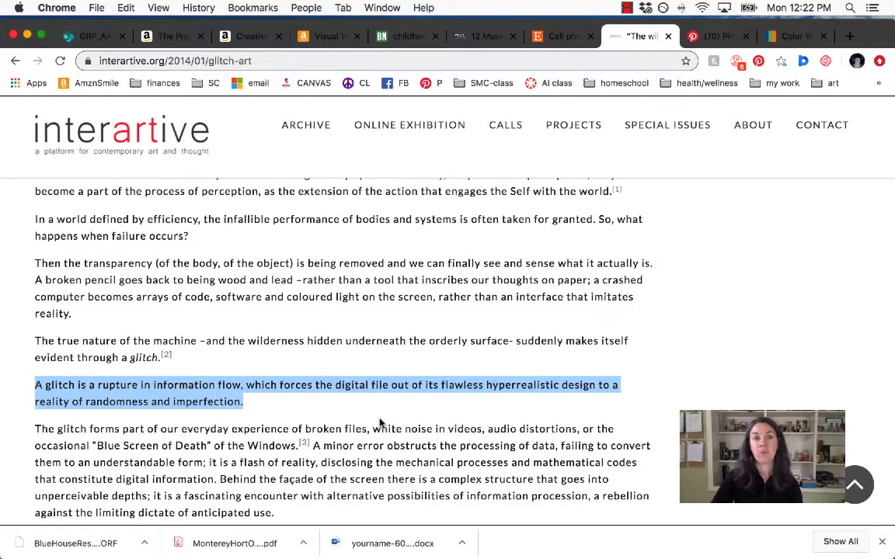
scroll(380, 423, down, 1)
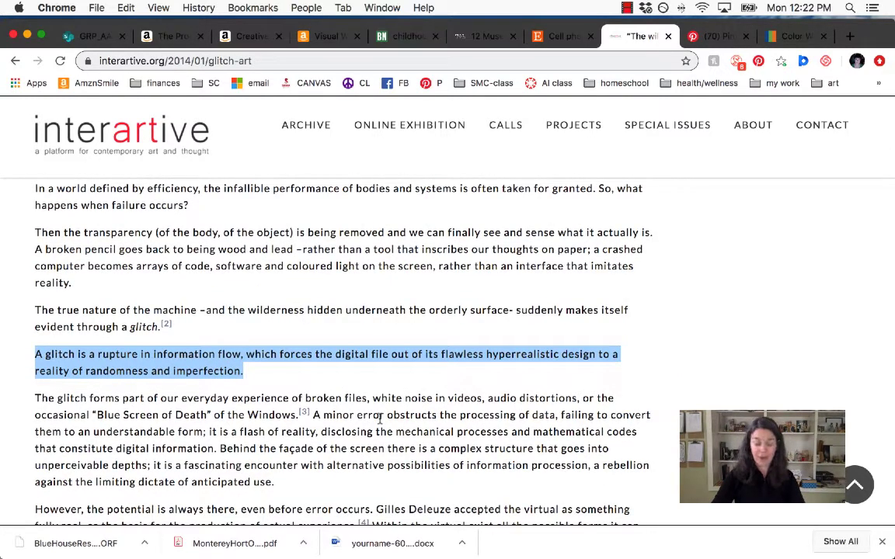
- Switch to TextEdit, open a gap of blank lines further down the data and paste the "A glitch is a rupture in information flow" paragraph there
key(super+Tab)
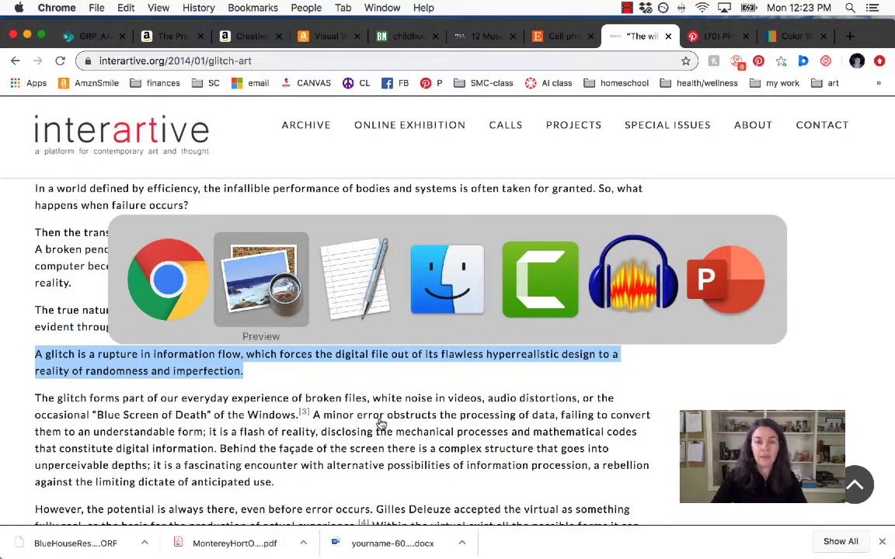
key(super+Tab)
scroll(377, 347, down, 10)
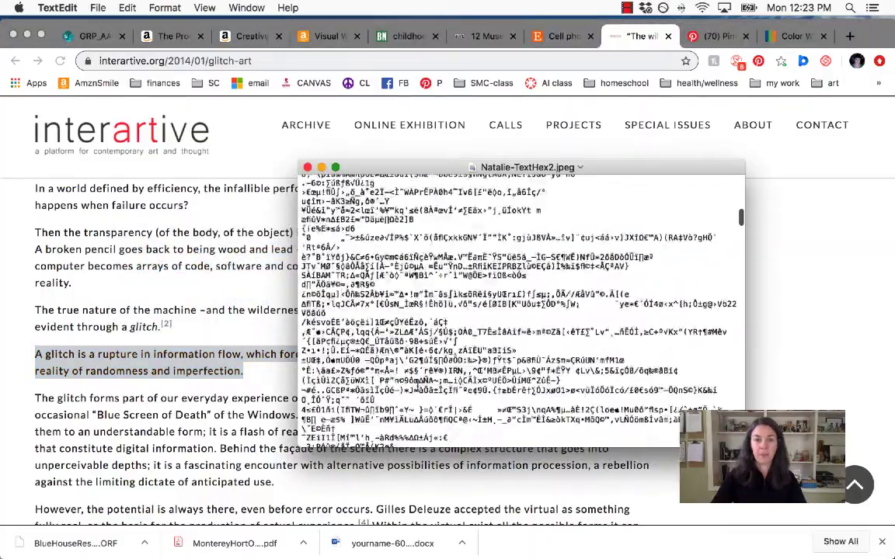
scroll(417, 382, down, 5)
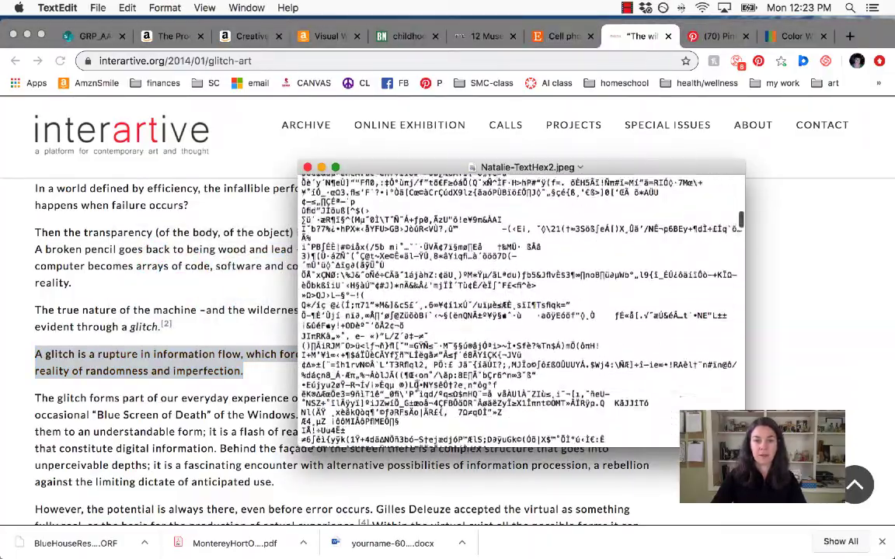
key(Return)
key(Return)
key(Return)
key(Return)
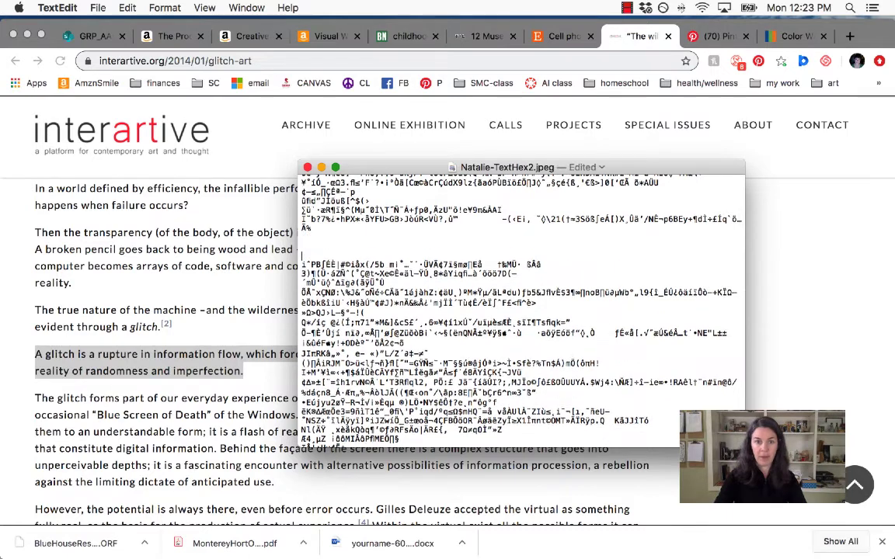
key(Up)
key(super+v)
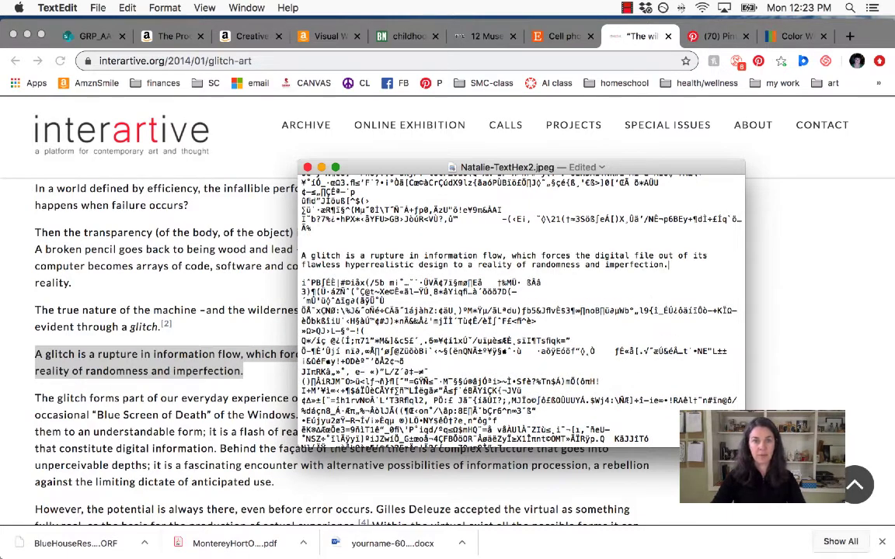
- Save the file with the pasted "A glitch is a rupture" paragraph and view the updated image in Preview
key(super+s)
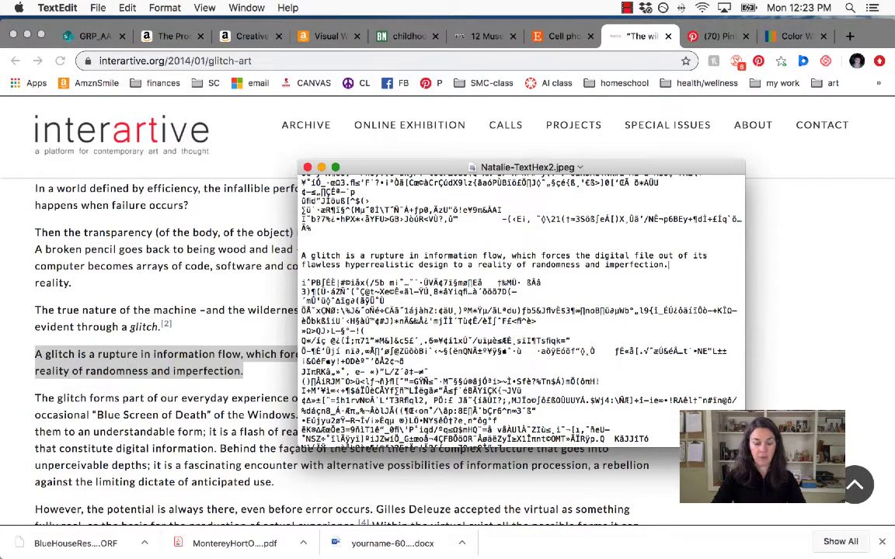
key(super+Tab)
key(super+Tab)
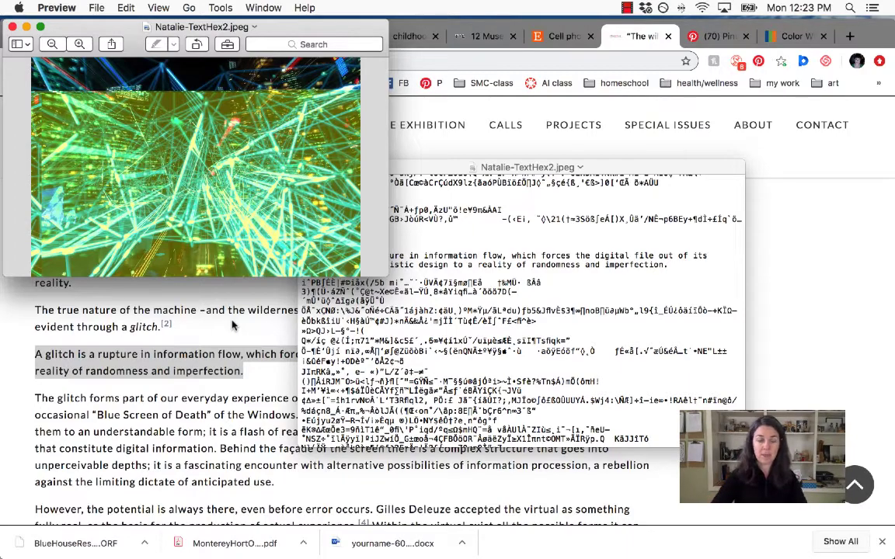
- Return to the article in Chrome and select the whole paragraph beginning "Therefore, 'malfunction and failure are not signs of improper production"
key(super+Tab)
scroll(232, 327, down, 8)
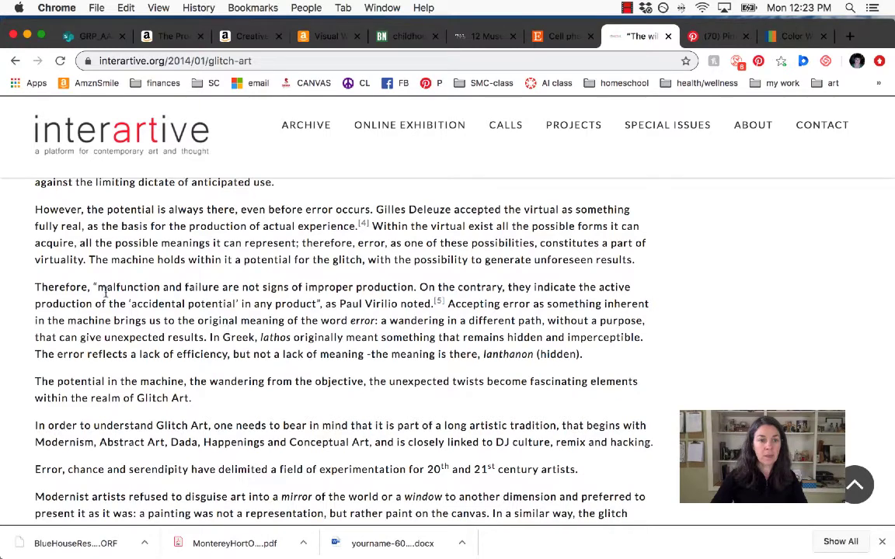
drag(34, 287, 624, 358)
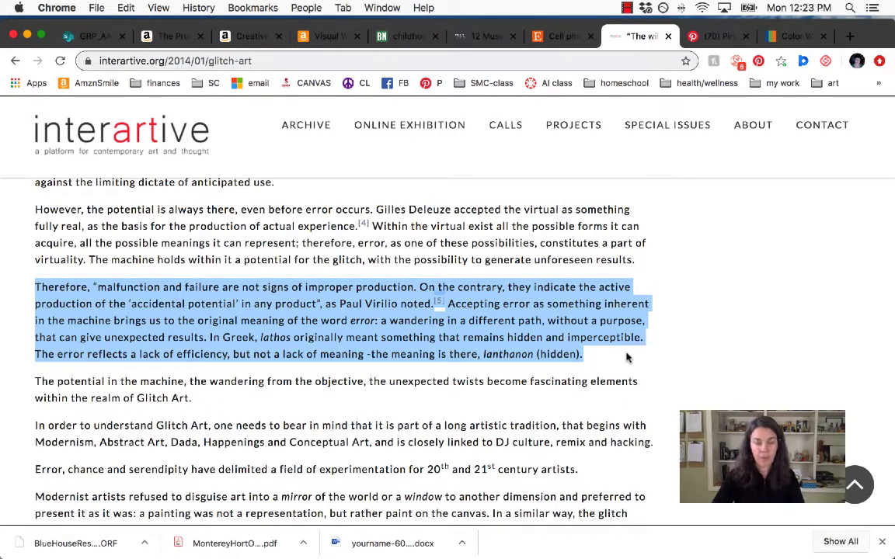
- Switch to TextEdit, open blank lines past the middle of the data and paste the "Therefore, 'malfunction and failure" paragraph there
key(super+Tab)
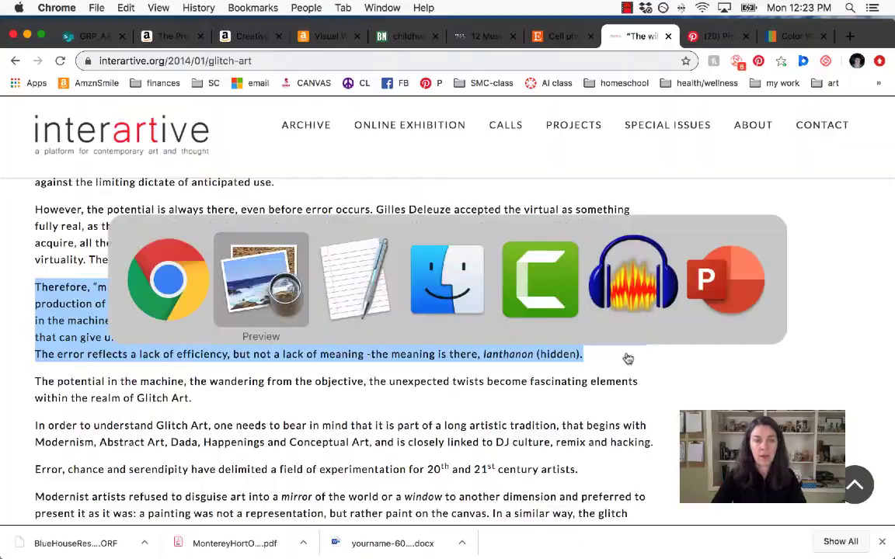
key(super+Tab)
scroll(592, 319, down, 5)
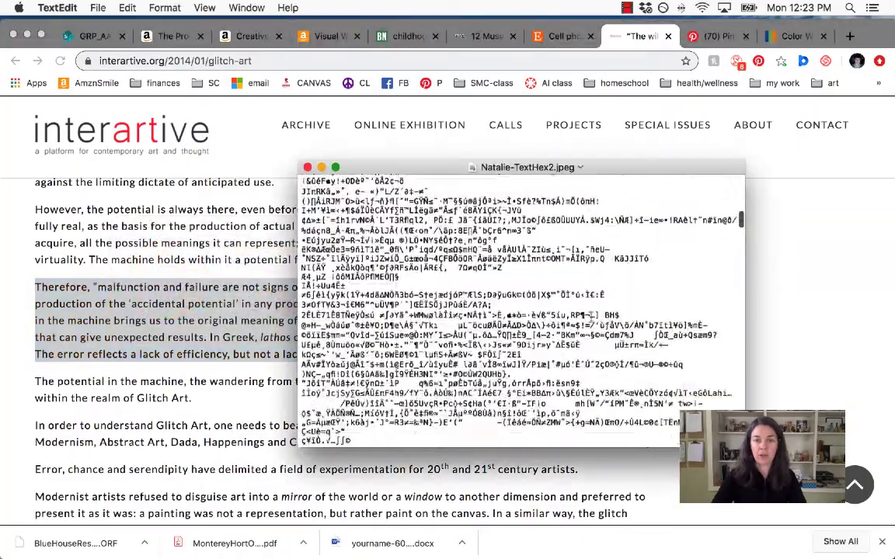
scroll(591, 316, down, 10)
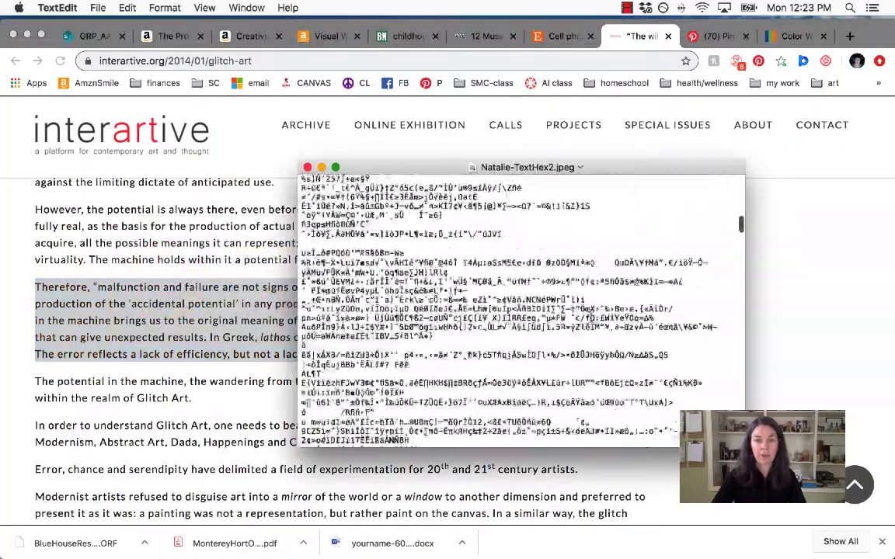
scroll(591, 316, down, 10)
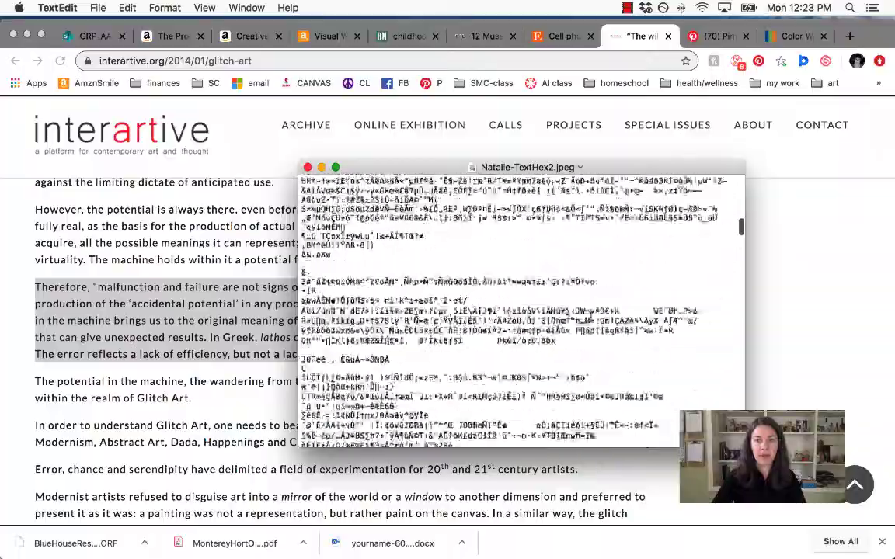
scroll(591, 317, down, 4)
drag(741, 229, 740, 327)
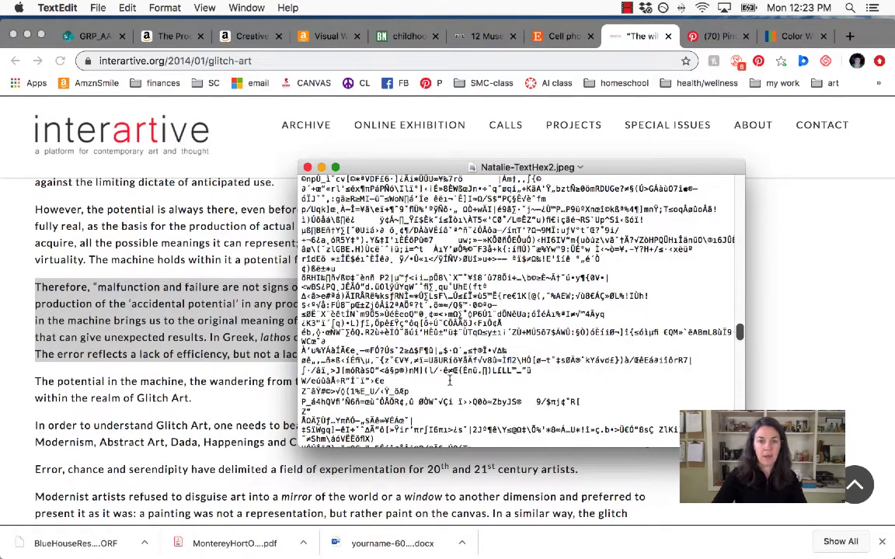
key(Return)
key(Return)
key(Return)
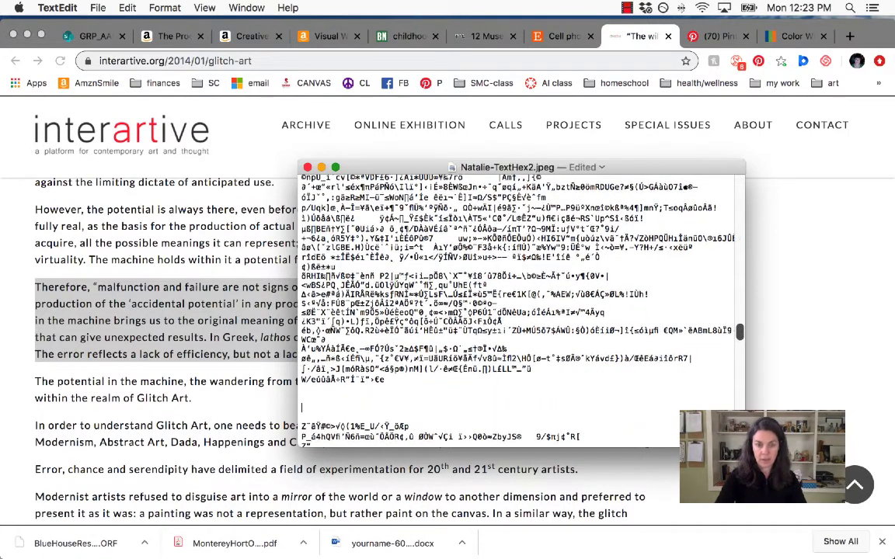
text(Therefore, "malfunction and failure are not signs of improper production. On the contrary, they indicate the active production of the ‘accidental potential’ in any product", as Paul Virilio noted.[5] Accepting error as something inherent in the machine brings us to the original meaning of the word error: a wandering in a different path, without a purpose, that can give unexpected results. In Greek, lathos originally meant something that remains hidden and imperceptible. The error reflects a lack of efficiency, but not a lack of meaning –the meaning is there, lanthanon (hidden).)
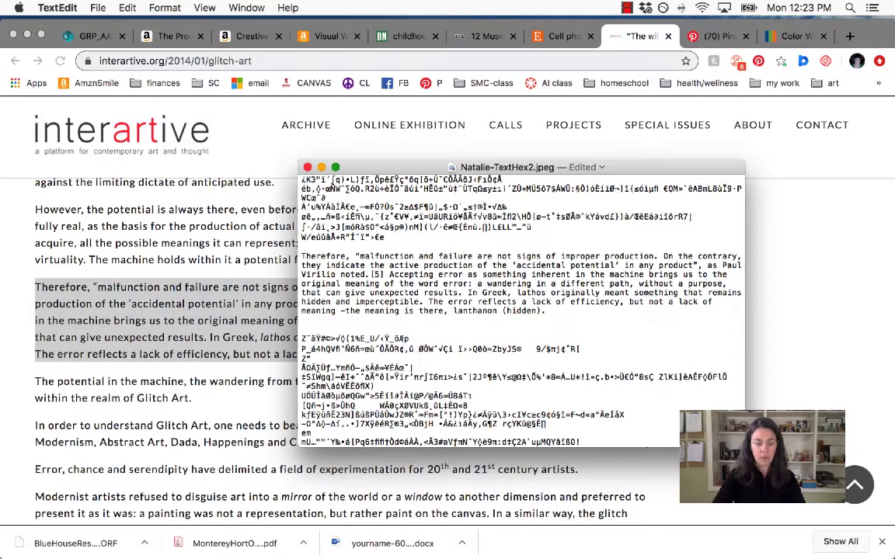
- Save the file with the "malfunction and failure" paragraph added and view the updated image in Preview
key(super+s)
key(super+Tab)
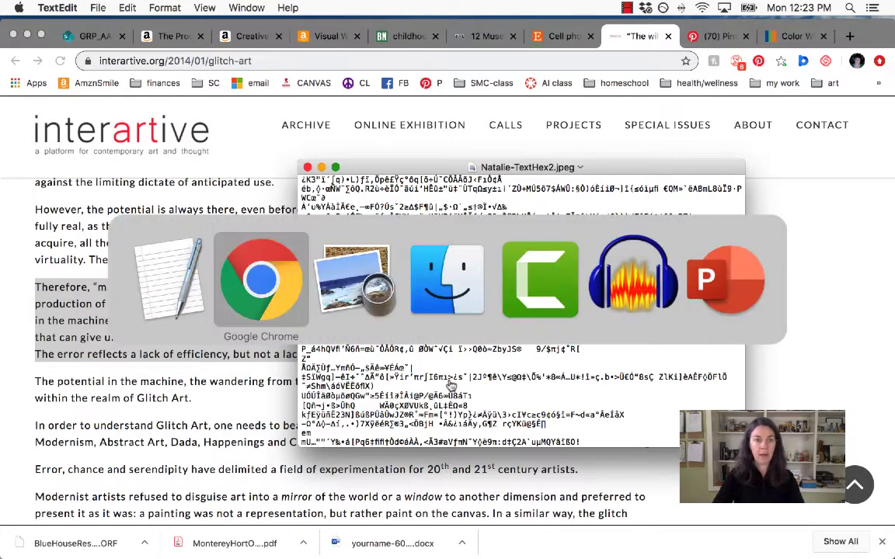
key(super+Tab)
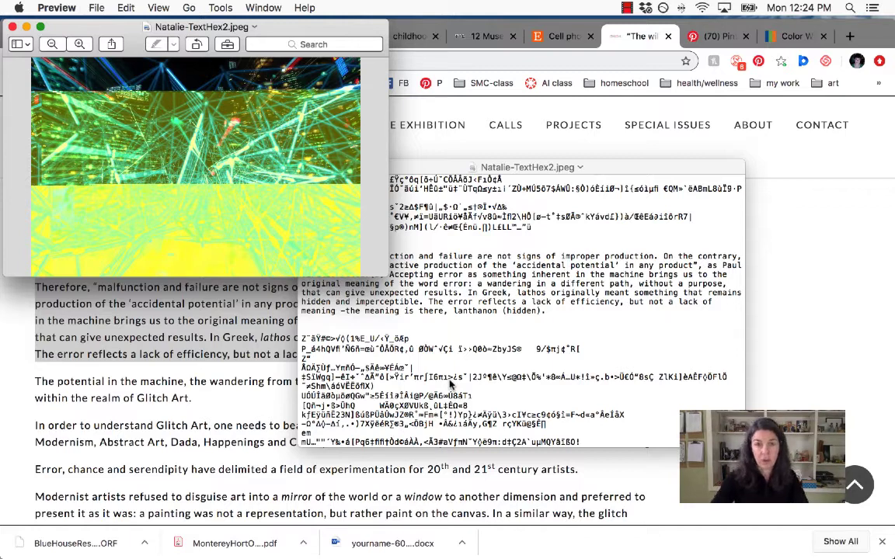
- Switch to the TextHex folder in Finder, move its window clear of the Preview image and duplicate Natalie-TextHex2.jpeg
key(super+Tab)
key(super+Tab)
key(super+Tab)
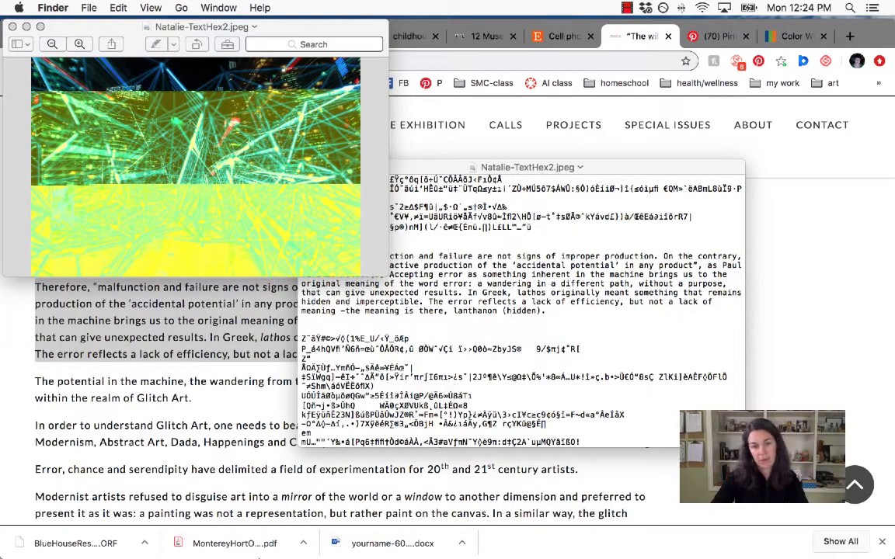
click(31, 543)
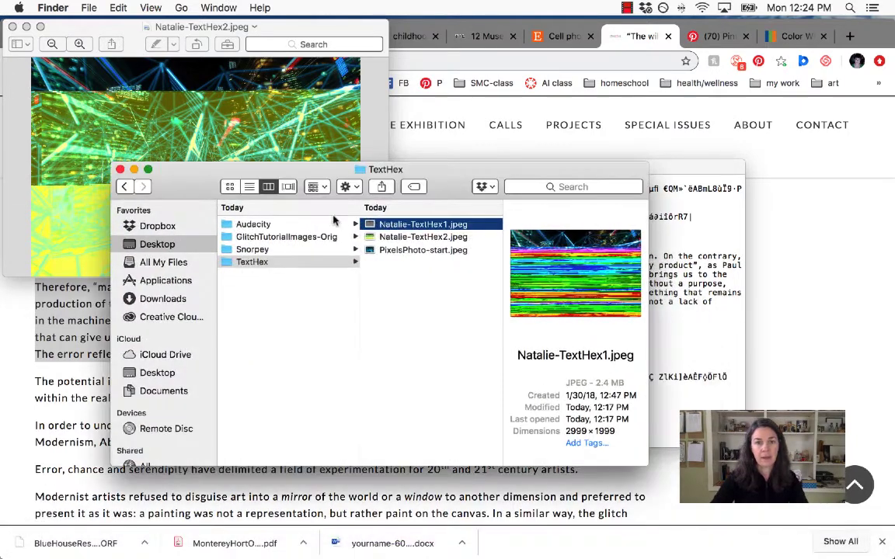
click(373, 236)
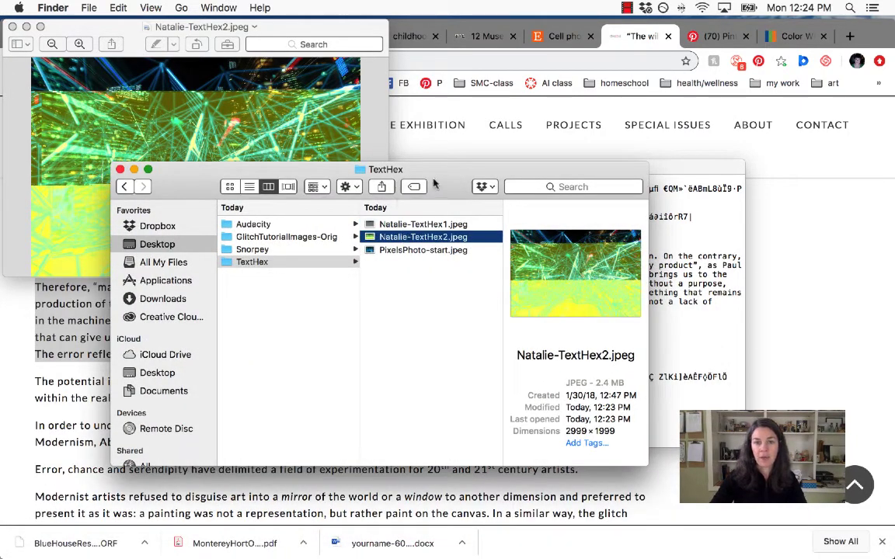
drag(392, 167, 396, 294)
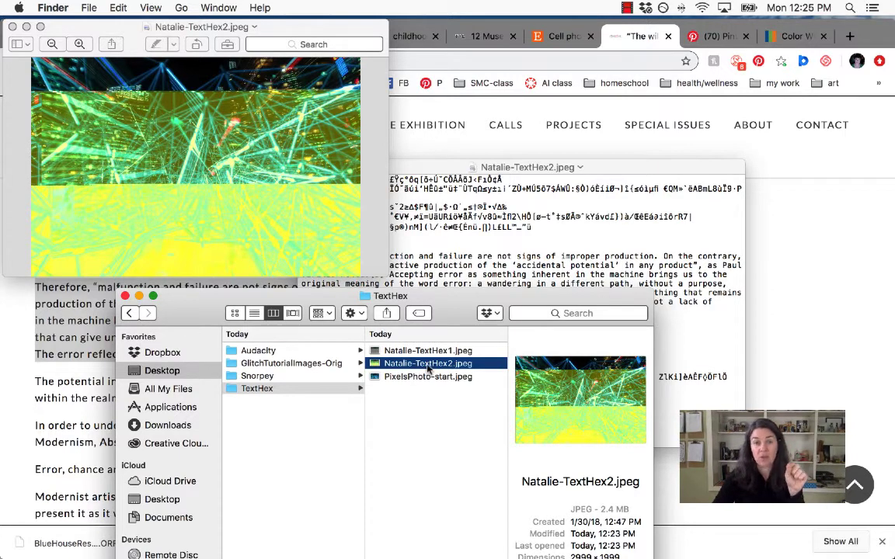
right_click(428, 369)
click(466, 374)
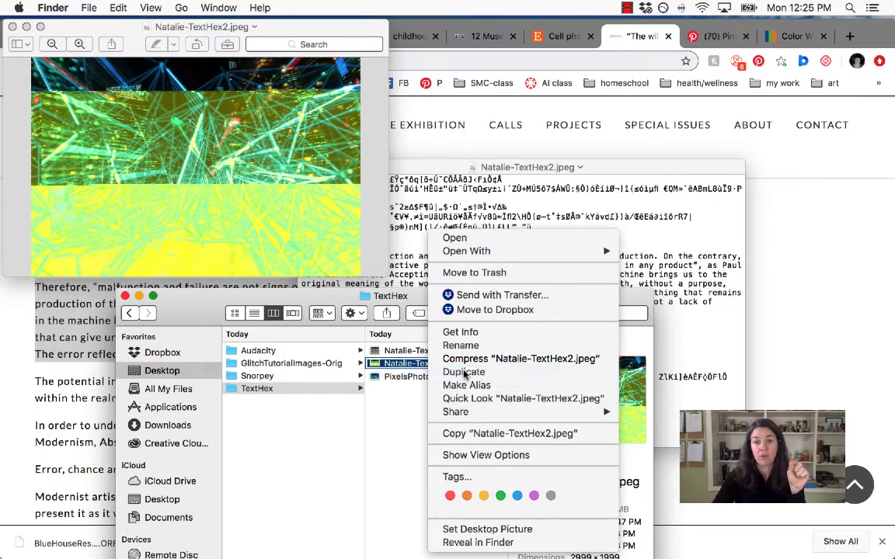
- Rename the duplicated file as Natalie-TextHex2-extended.jpeg and select it in the TextHex folder
click(438, 363)
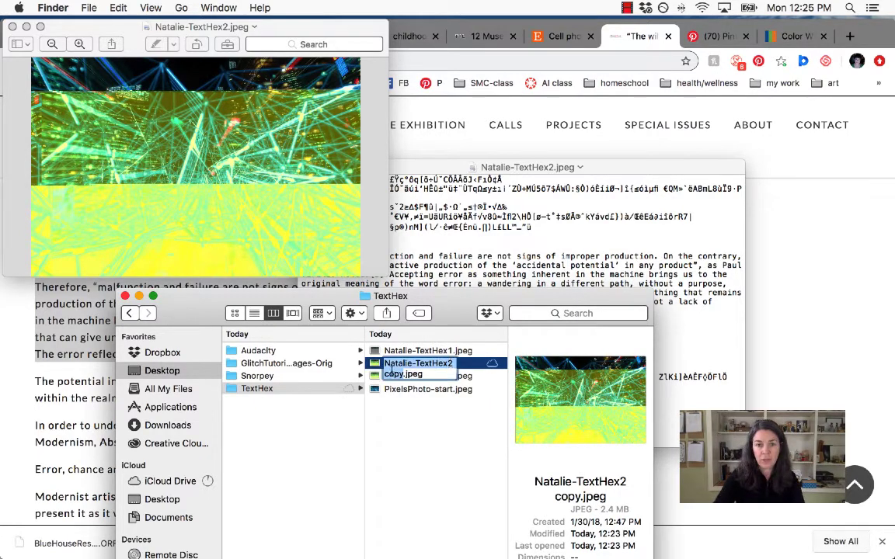
click(403, 377)
key(BackSpace)
key(BackSpace)
key(BackSpace)
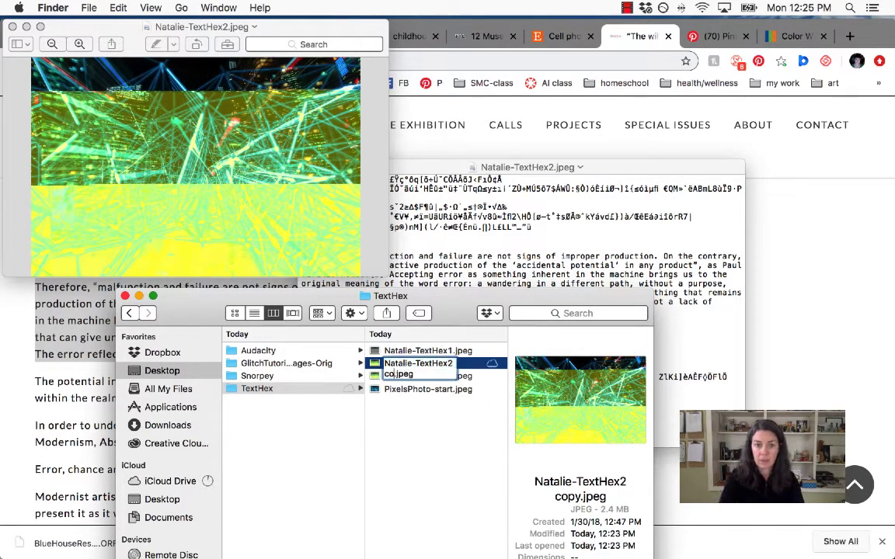
key(BackSpace)
key(BackSpace)
text(-e)
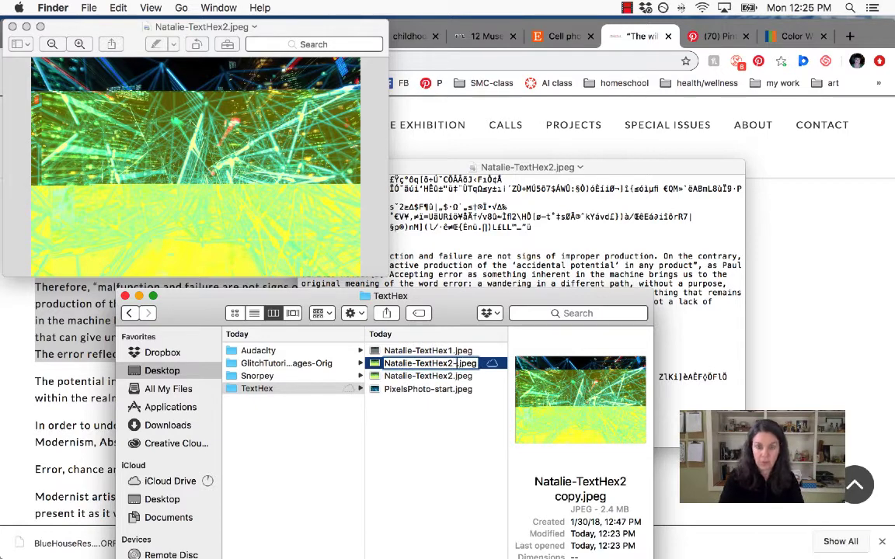
text(xtended)
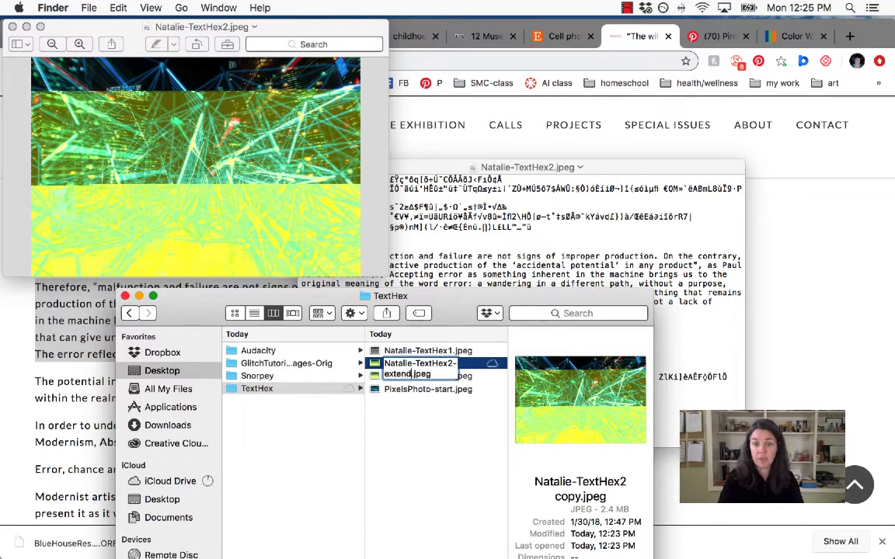
key(Return)
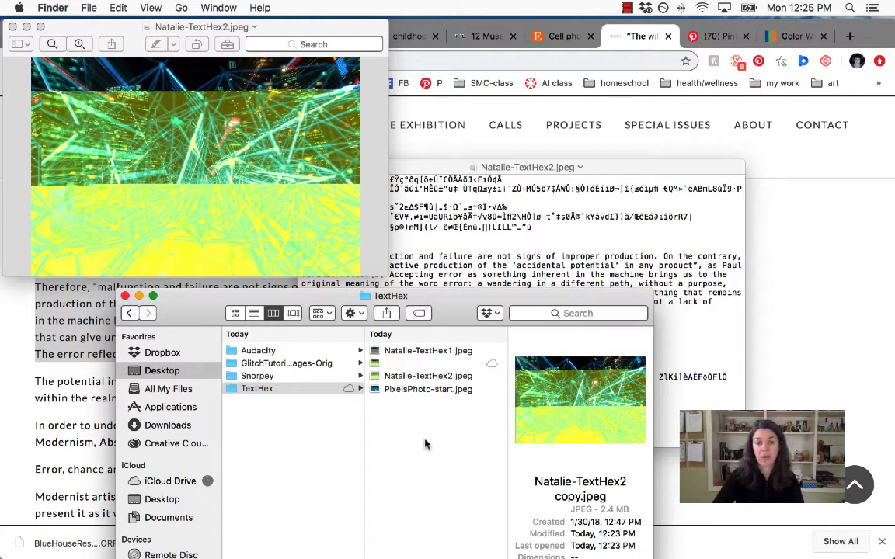
click(424, 444)
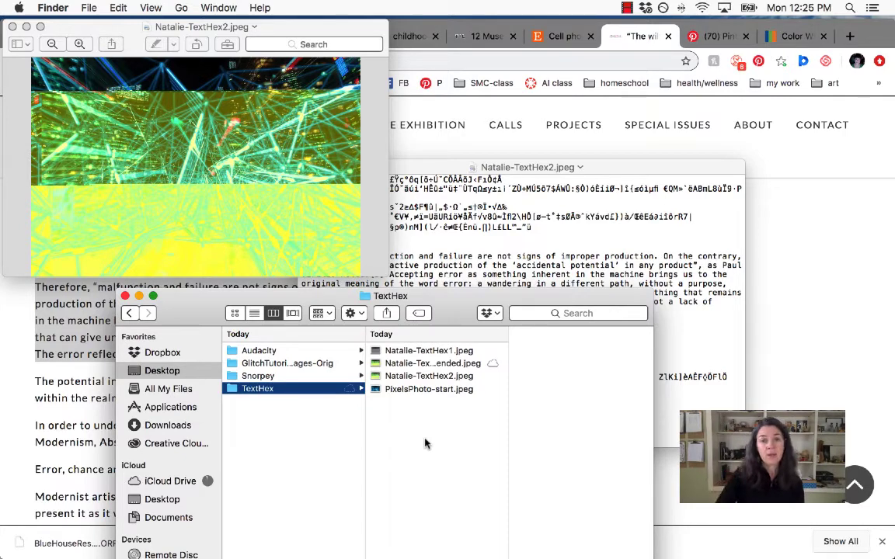
click(409, 367)
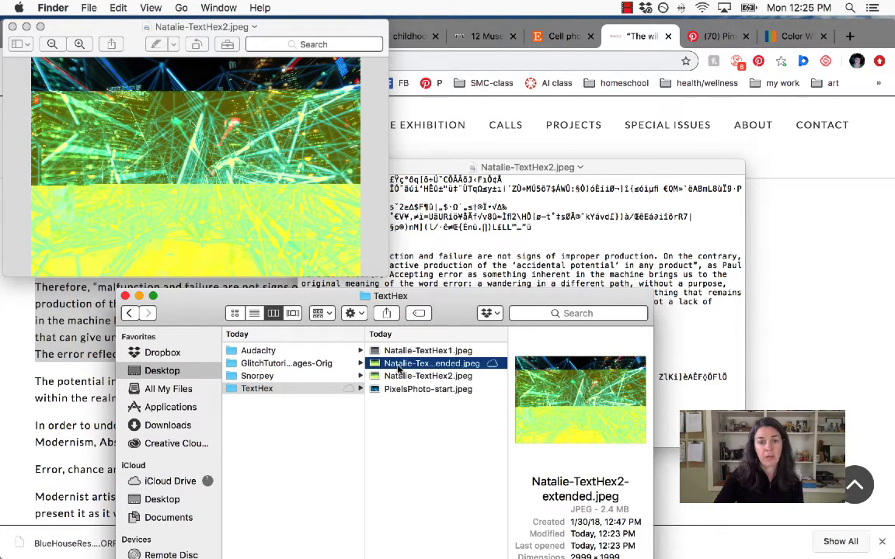